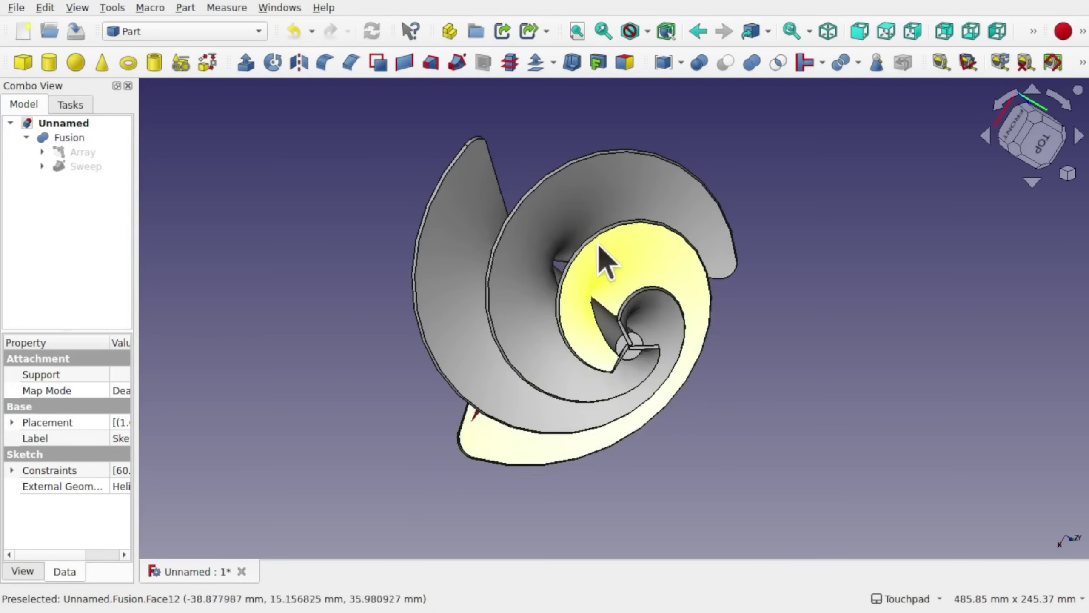
left_click_drag(520, 307, 651, 493, "alt")
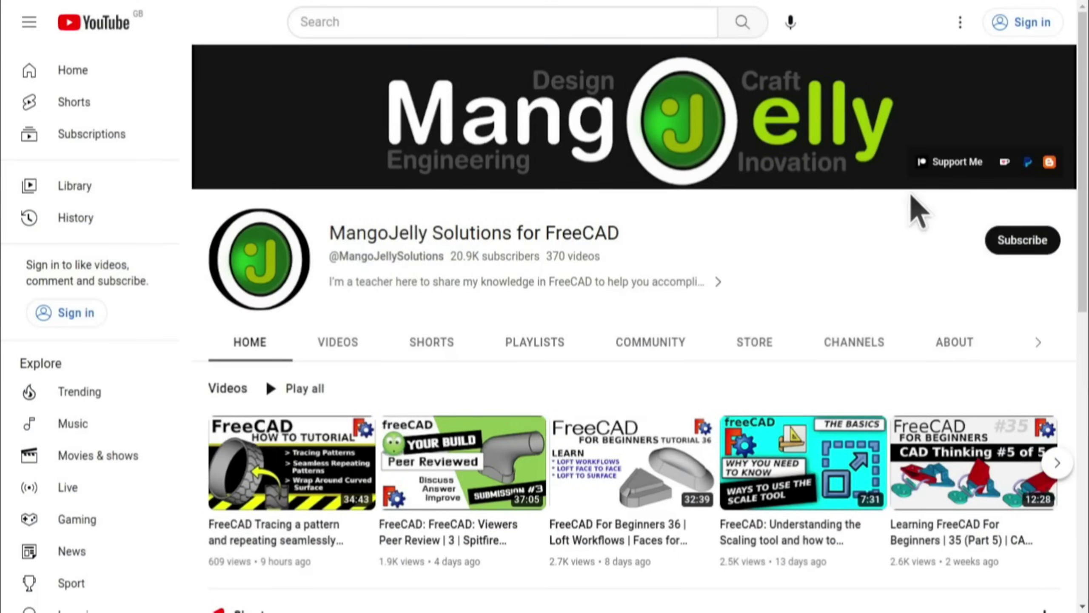
left_click(951, 343)
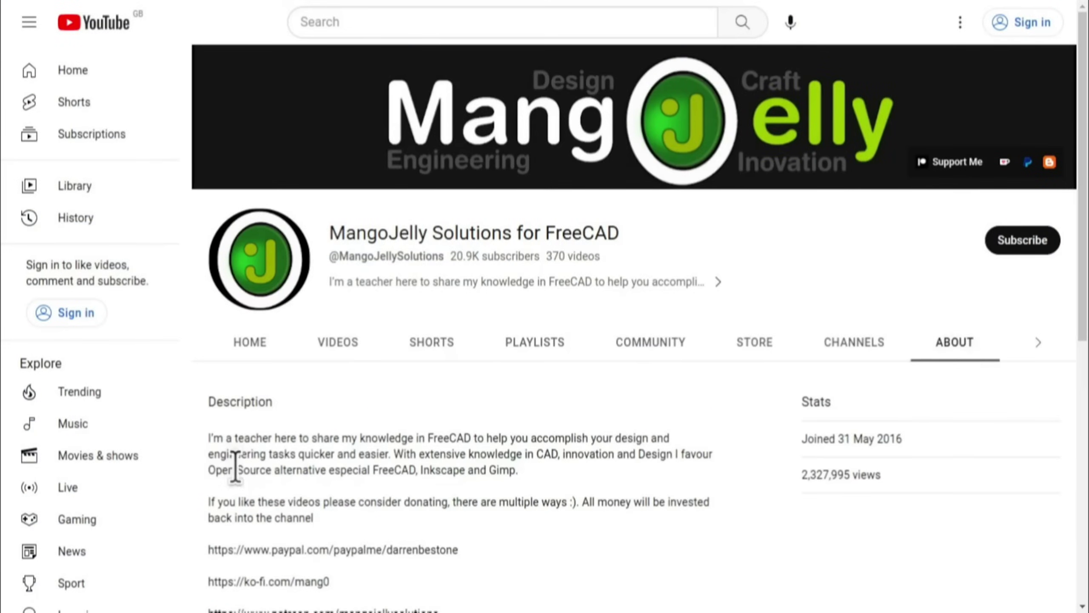
scroll(219, 463, "down", 4)
left_click_drag(441, 422, 212, 357)
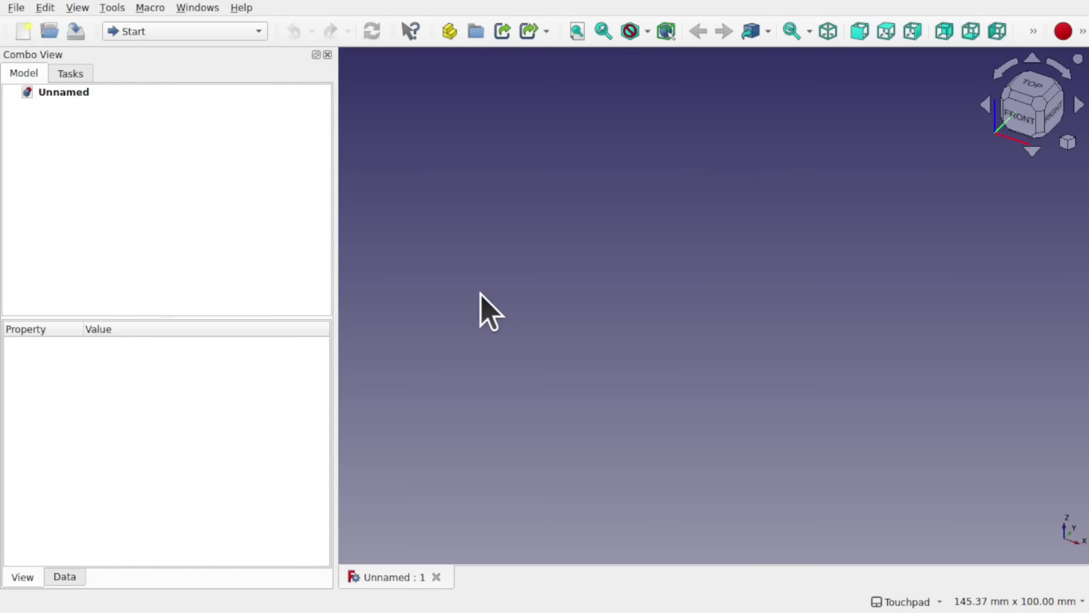
Switch to the Part workbench and create a helix primitive at the origin with the default parameters.
left_click(155, 49)
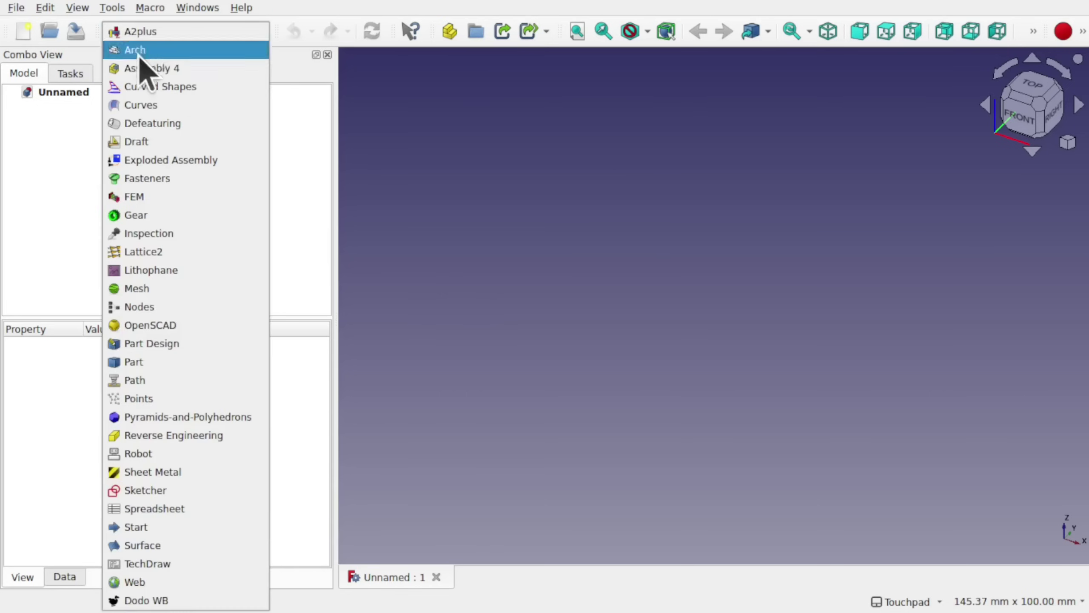
left_click(162, 363)
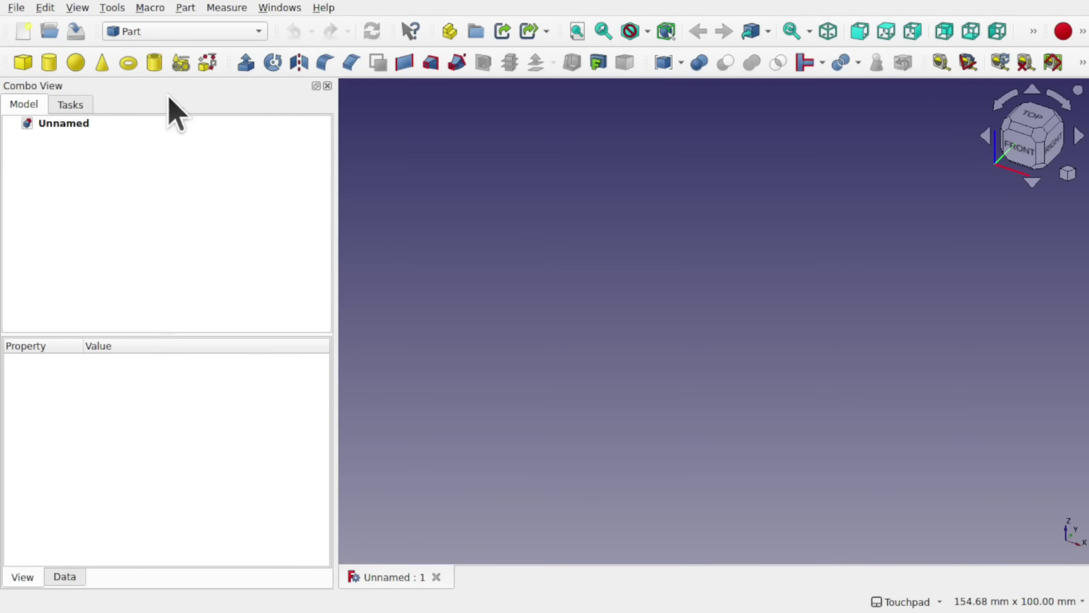
left_click(186, 7)
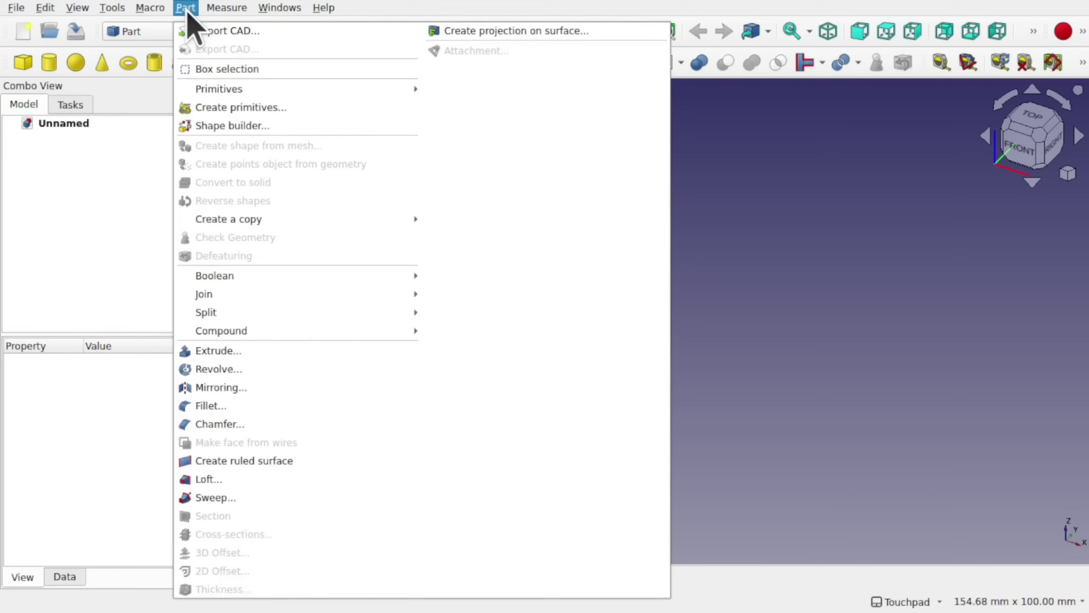
left_click(234, 108)
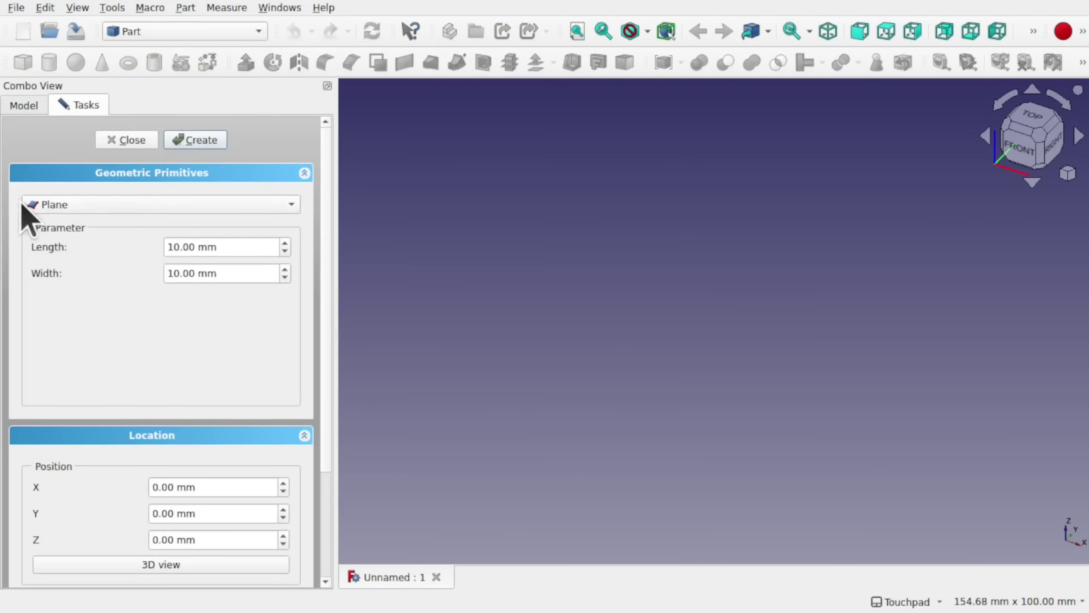
left_click(123, 197)
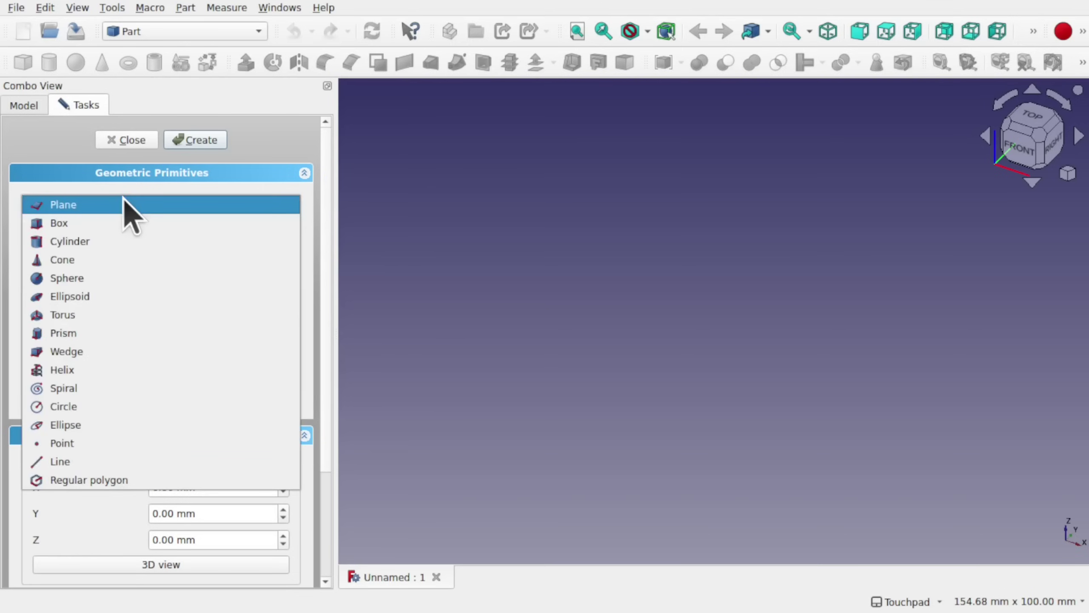
left_click(129, 370)
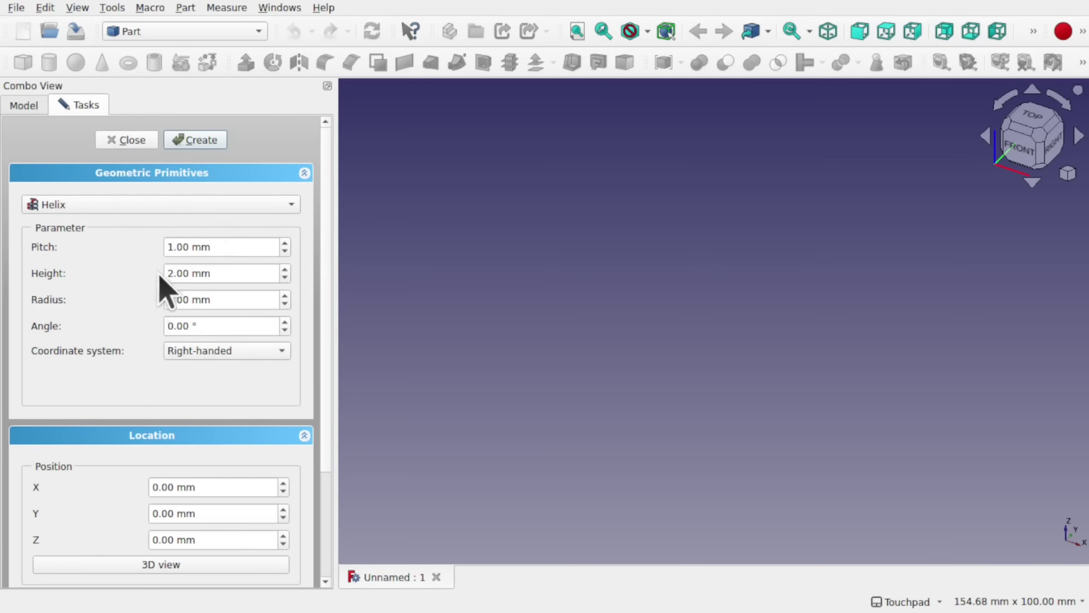
left_click(189, 140)
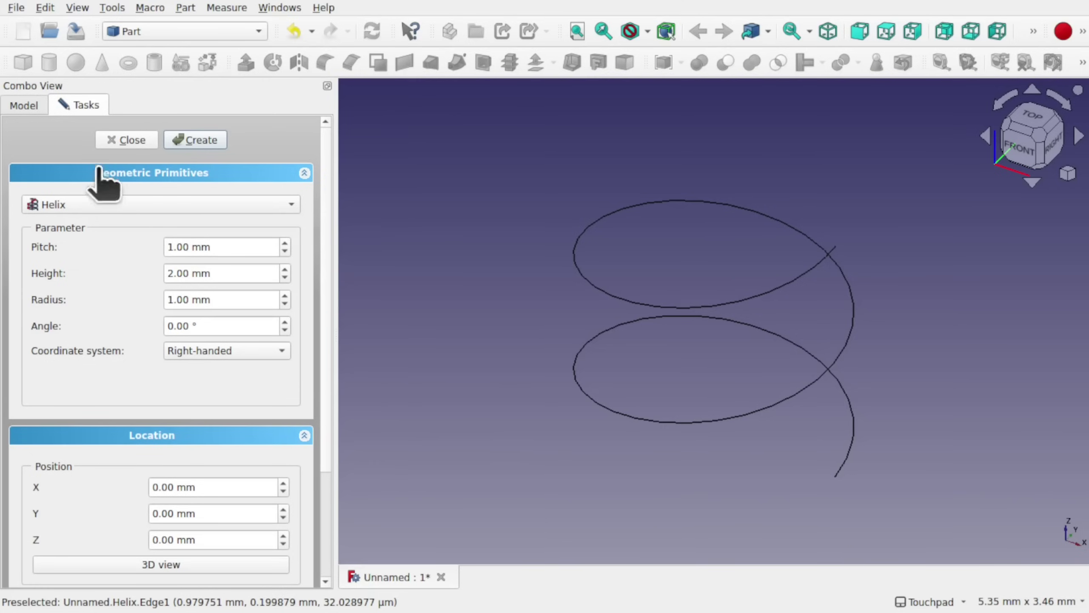
left_click(116, 140)
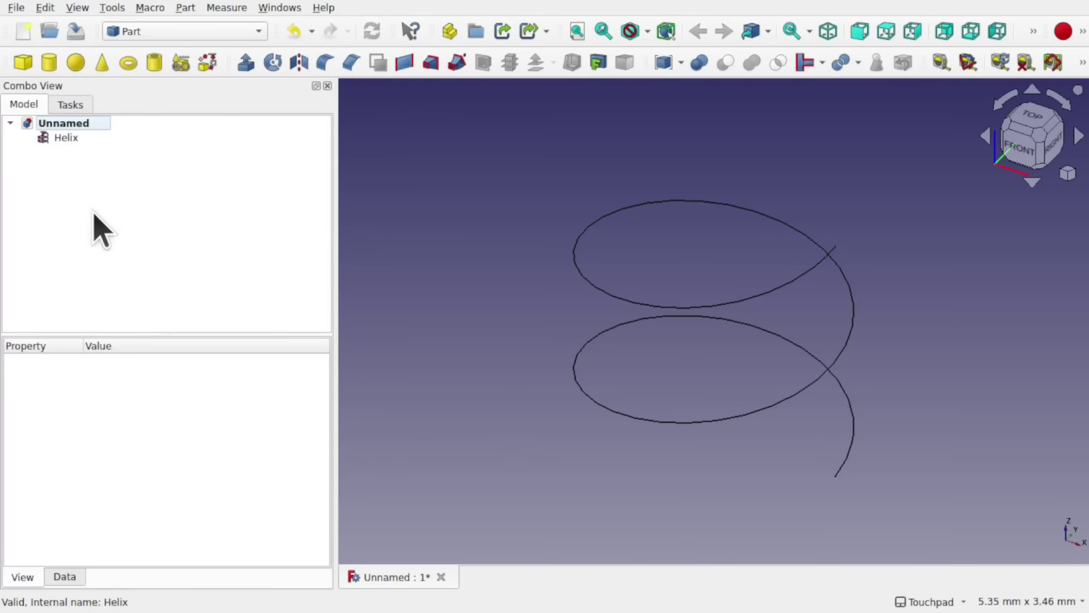
Set the helix's pitch, height and radius to 100 mm each and fit the whole curve in the view.
left_click(71, 138)
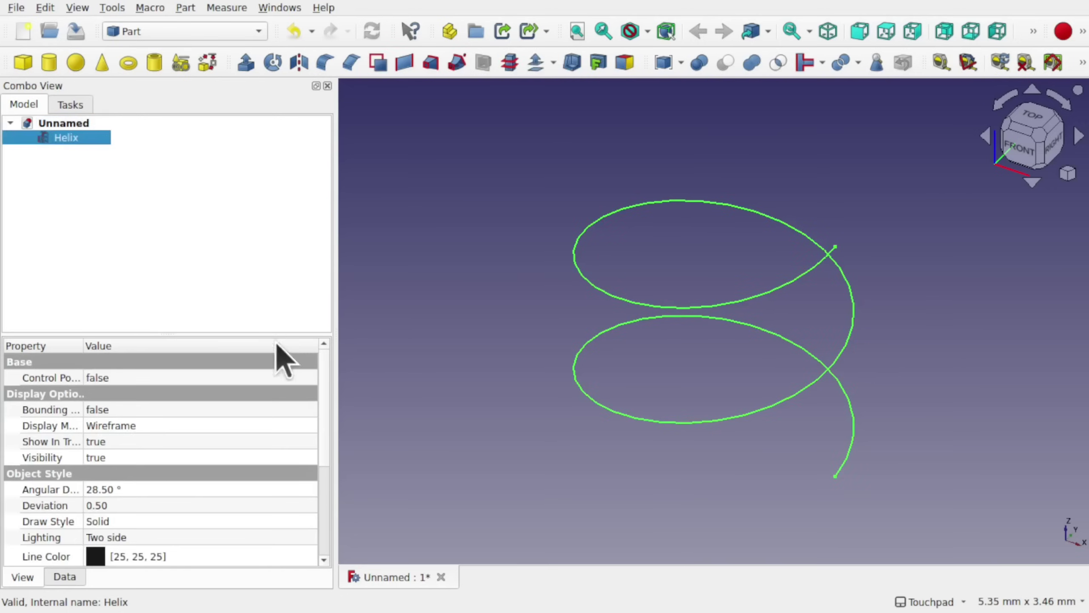
left_click(64, 577)
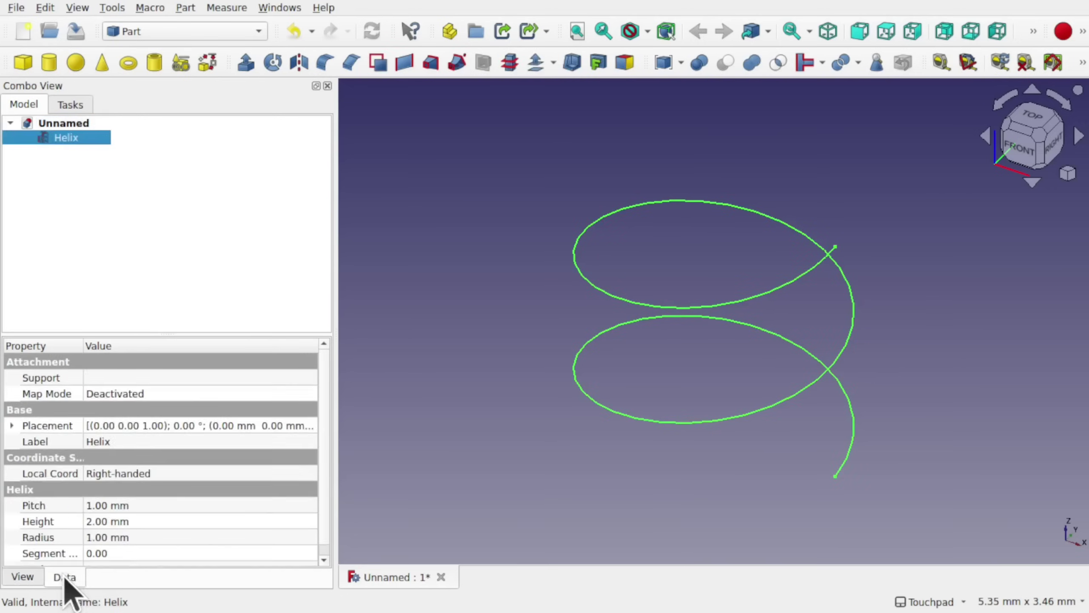
scroll(324, 408, "down", 1)
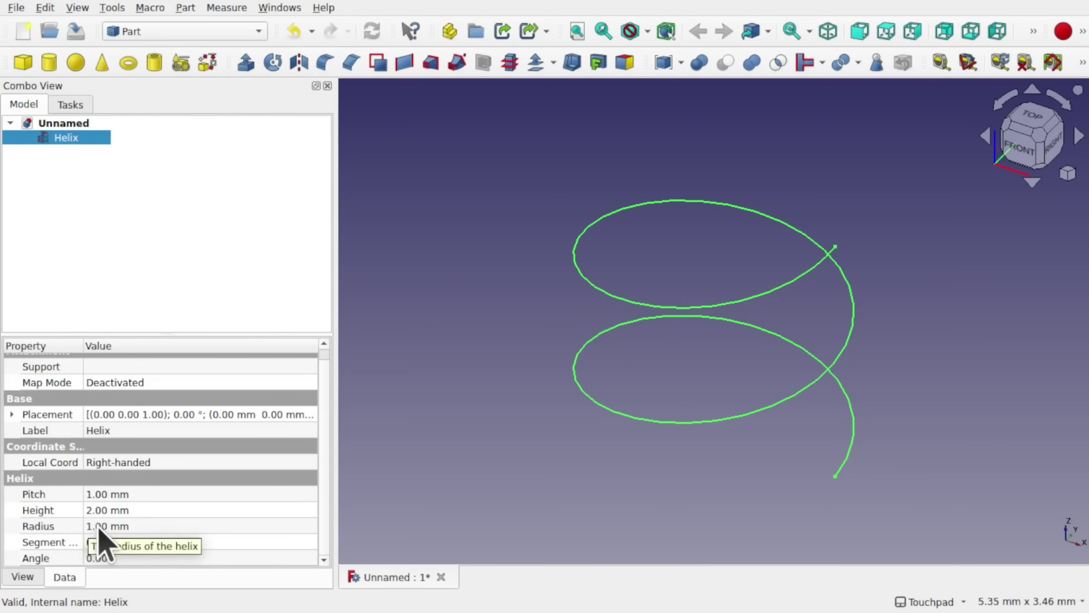
left_click(99, 494)
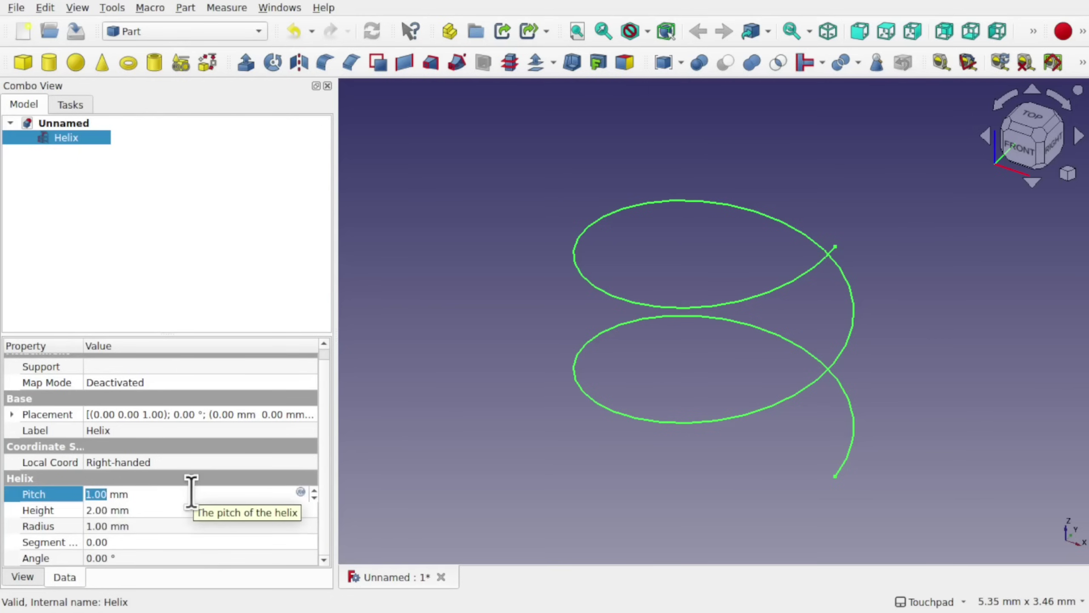
type("100")
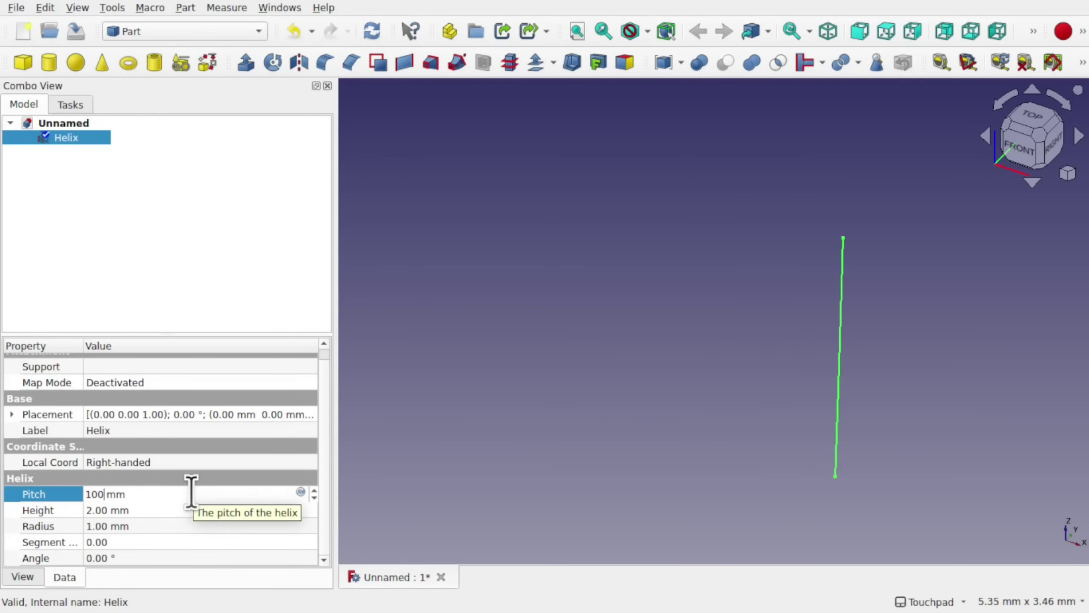
key("Tab")
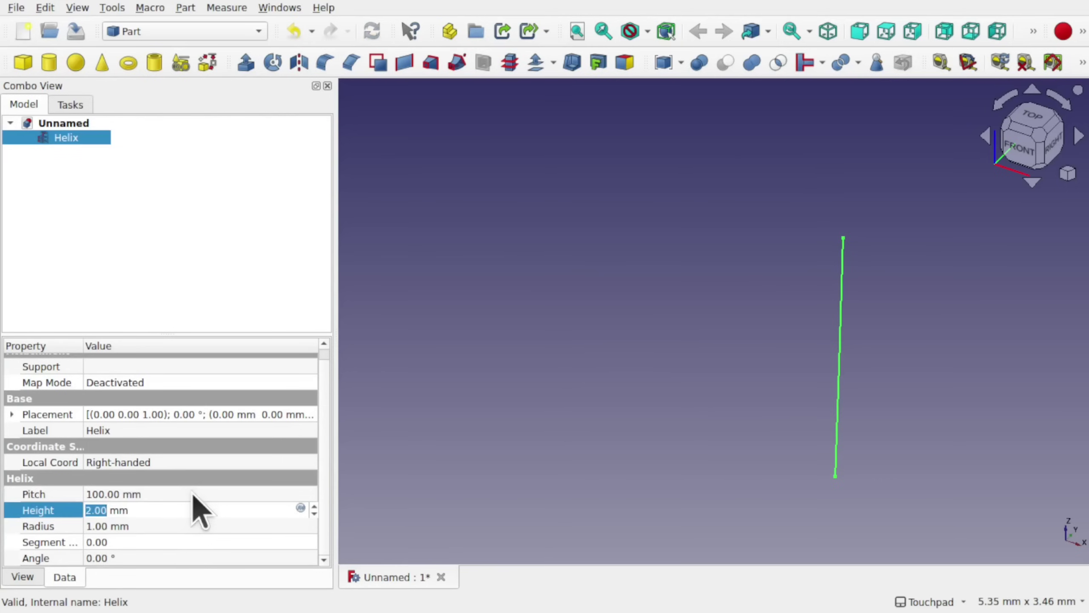
type("100")
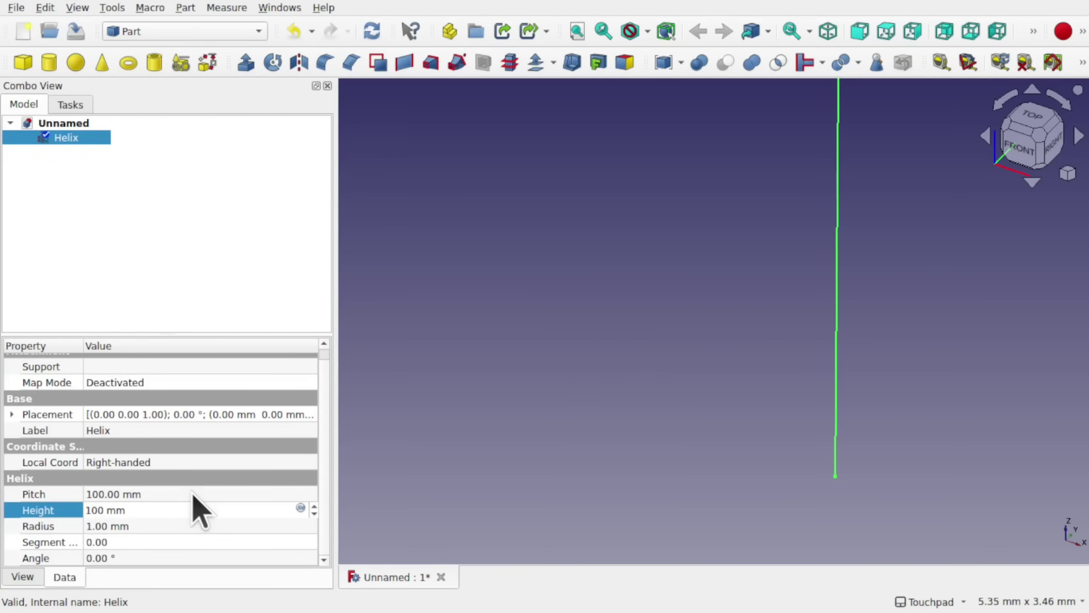
key("Tab")
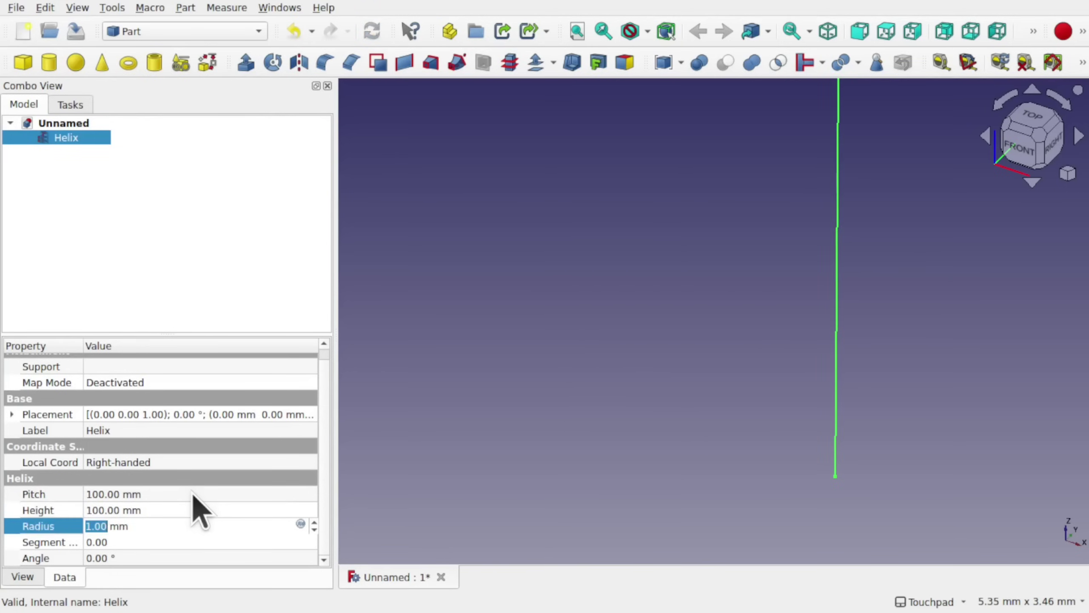
type("100")
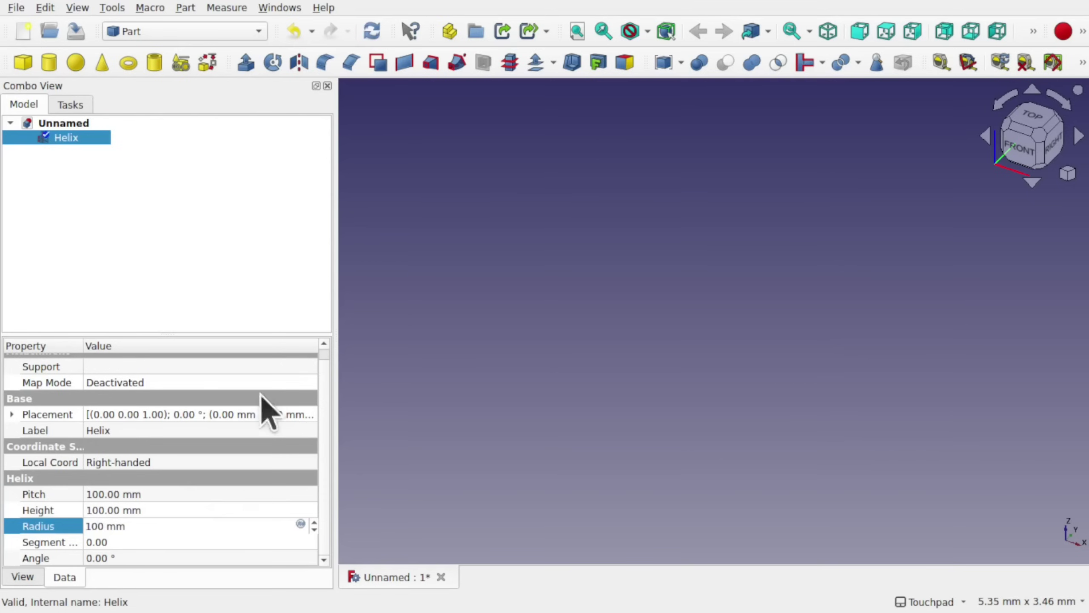
left_click(376, 138)
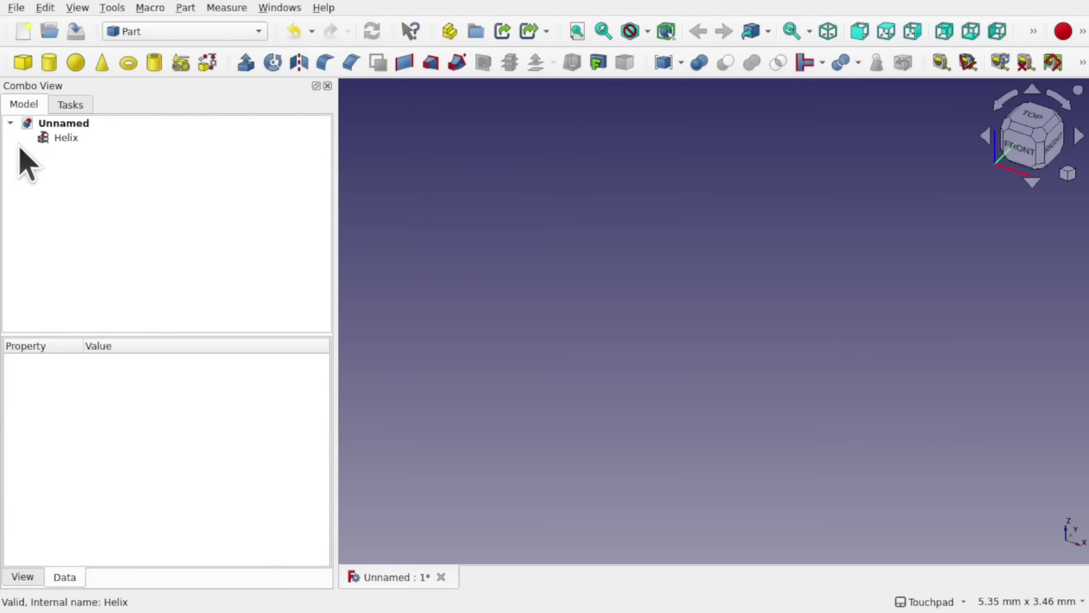
left_click(51, 137)
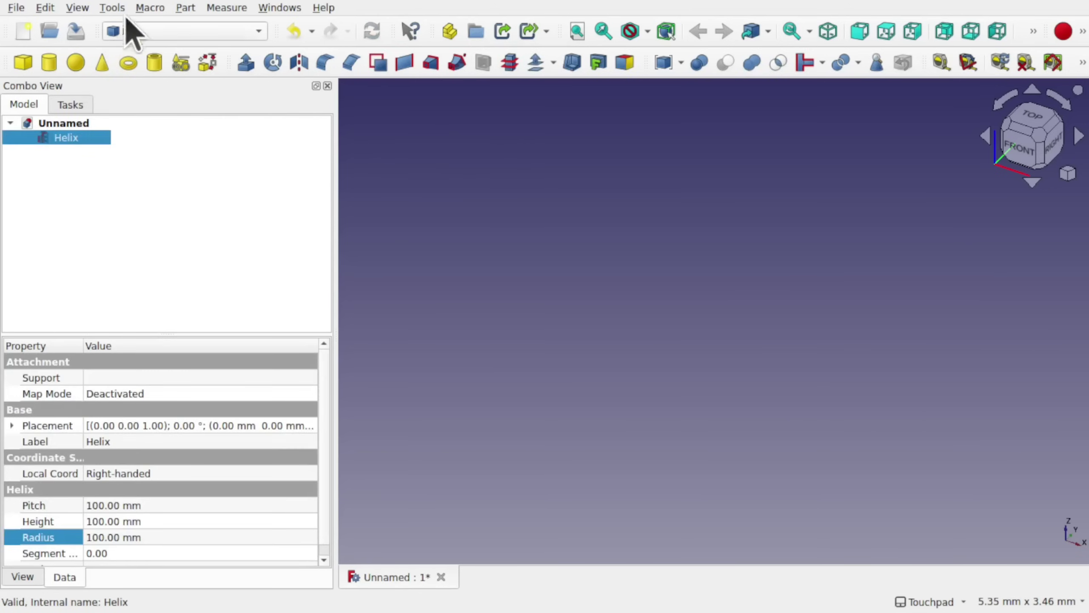
left_click(577, 32)
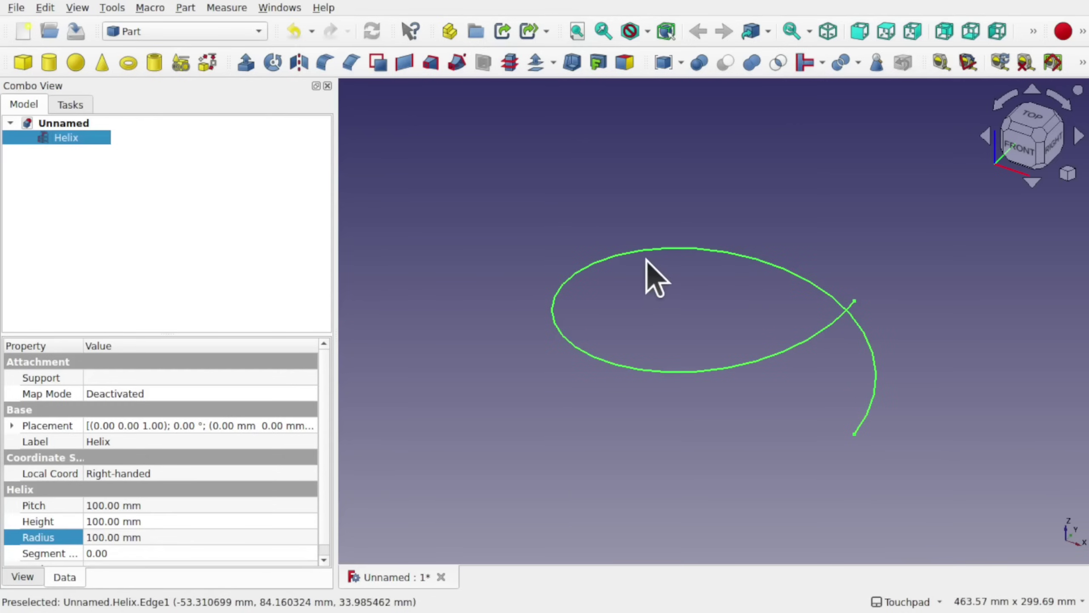
Set the helix's angle to -45° so it tapers inward as a cone, checking the shape from the top.
left_click(1040, 118)
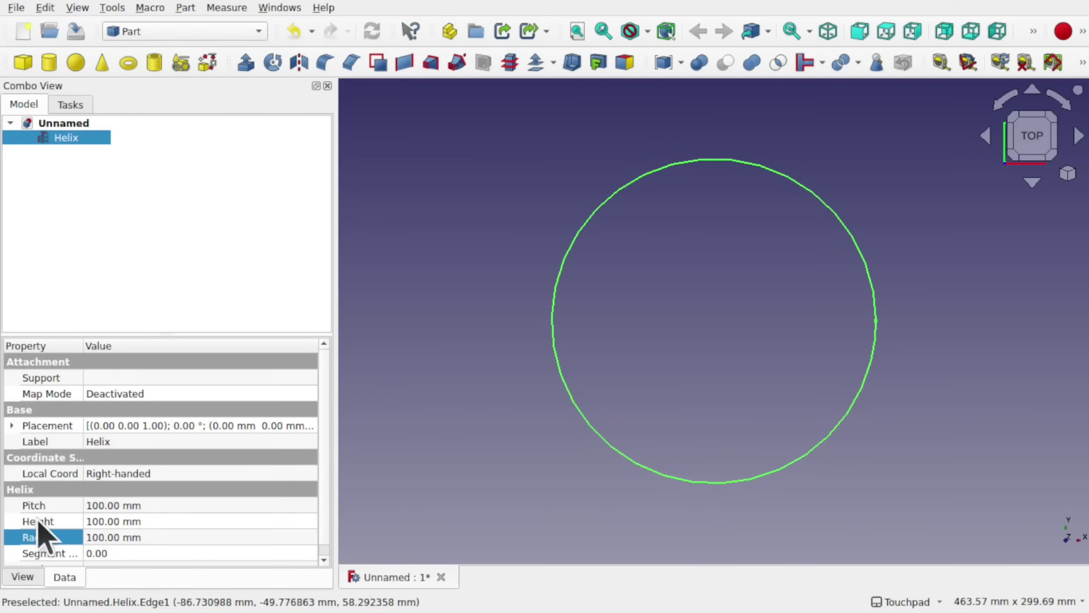
left_click(324, 559)
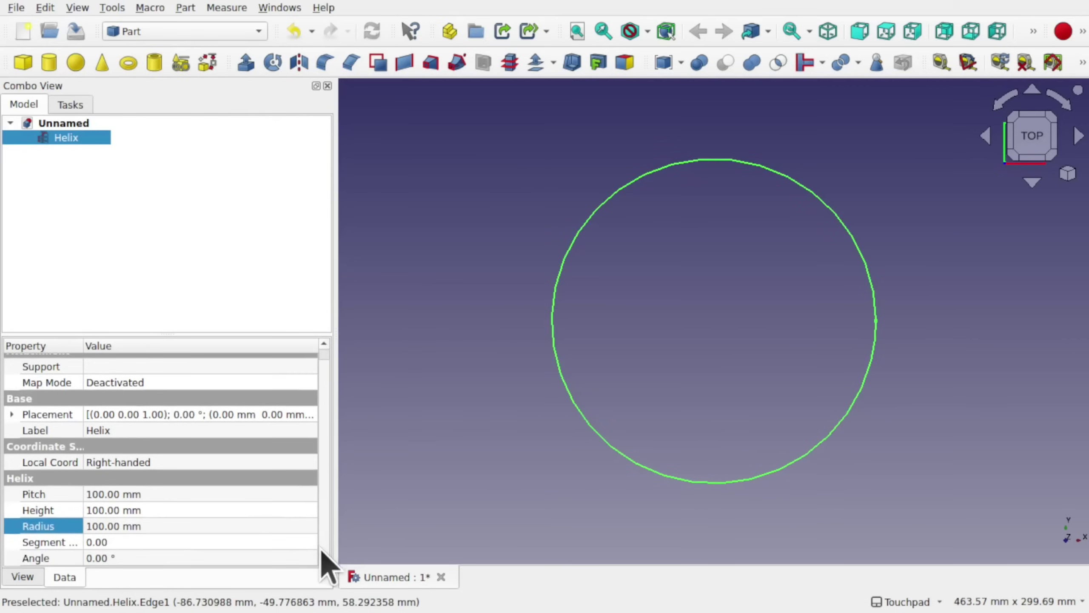
left_click(127, 557)
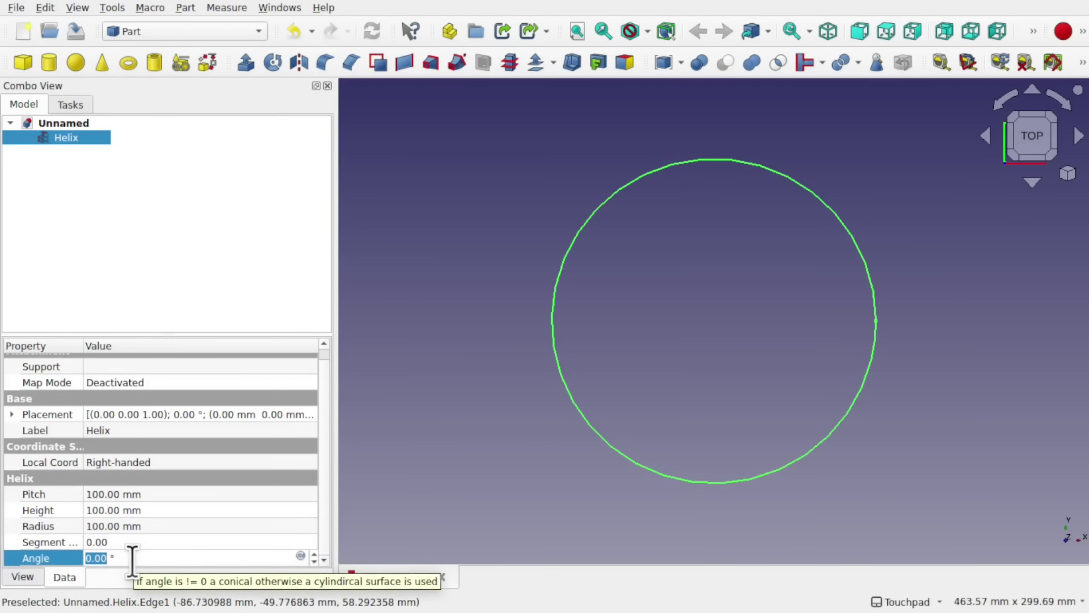
scroll(133, 558, "down", 2)
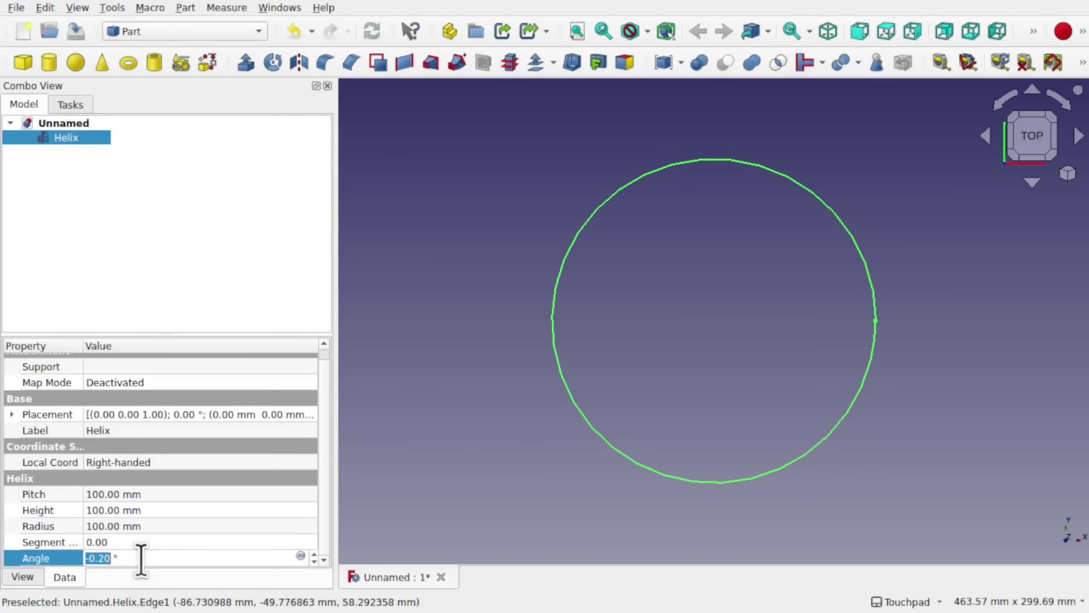
scroll(141, 558, "down", 20)
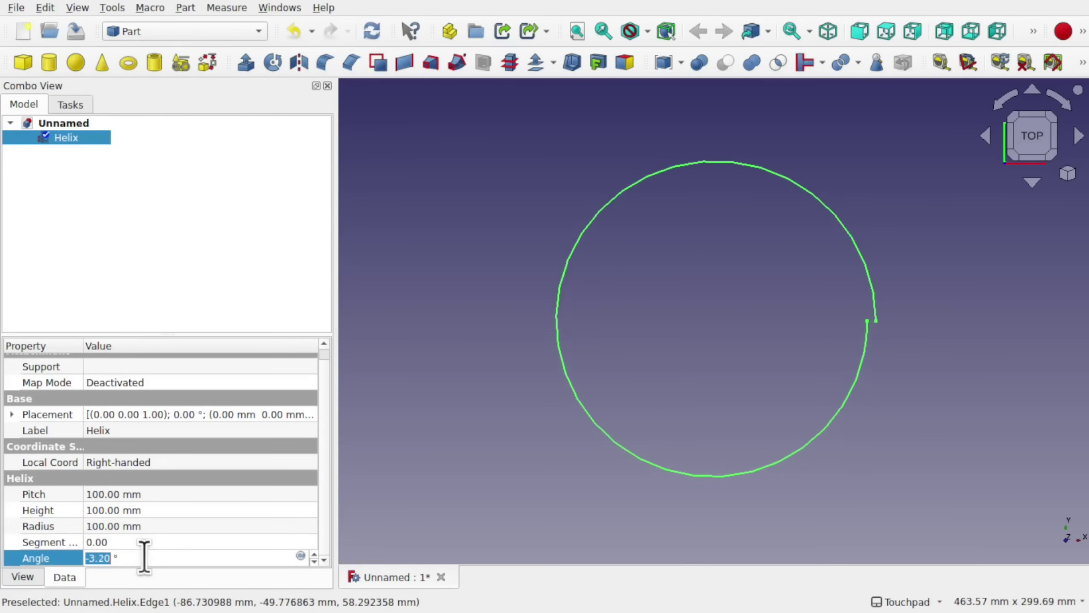
scroll(143, 558, "down", 20)
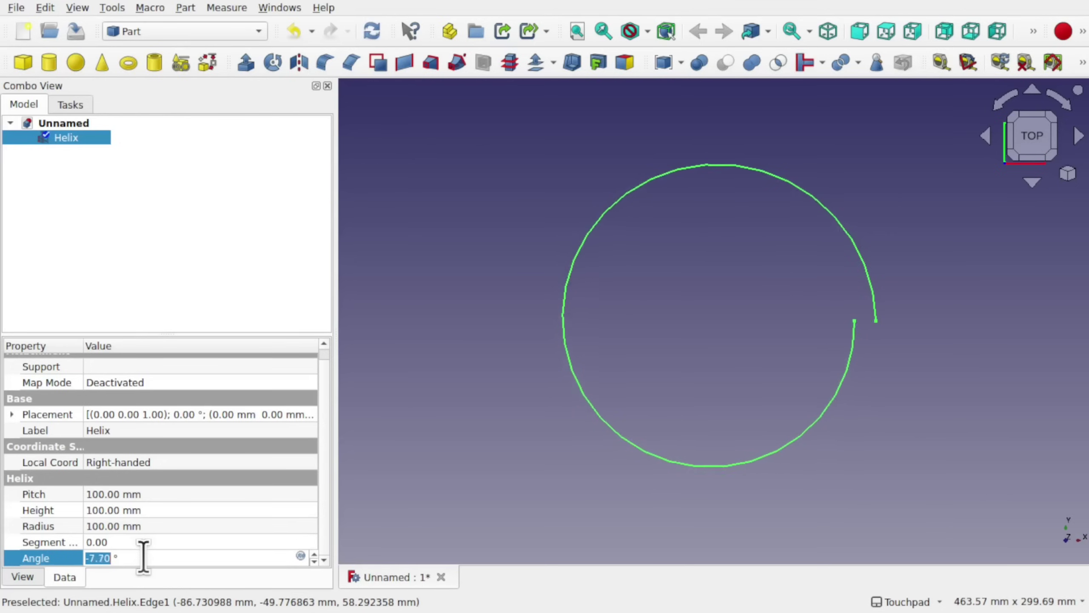
scroll(143, 558, "down", 9)
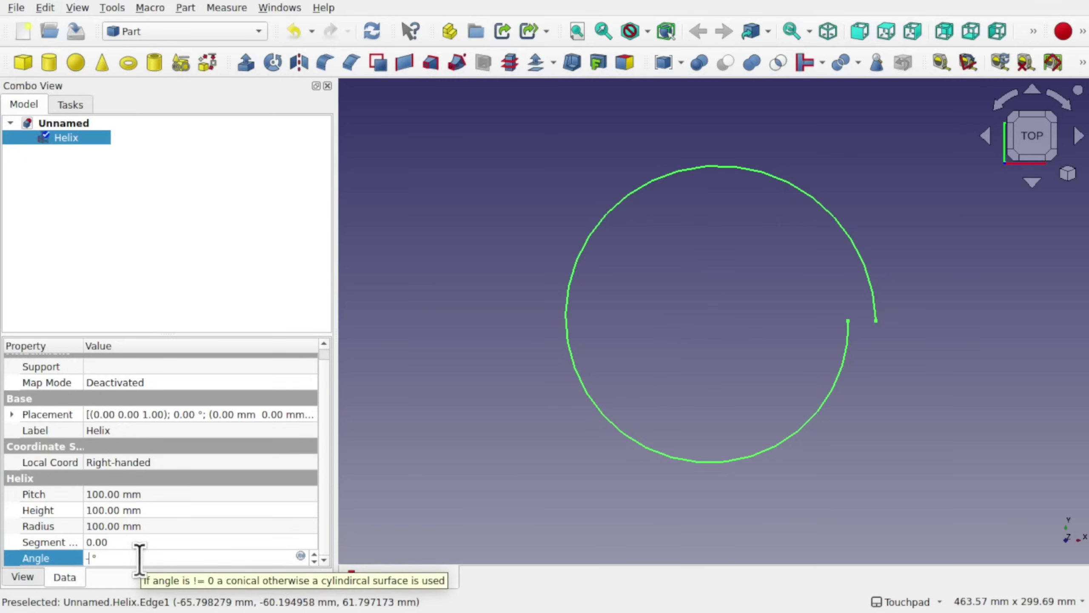
type("-45")
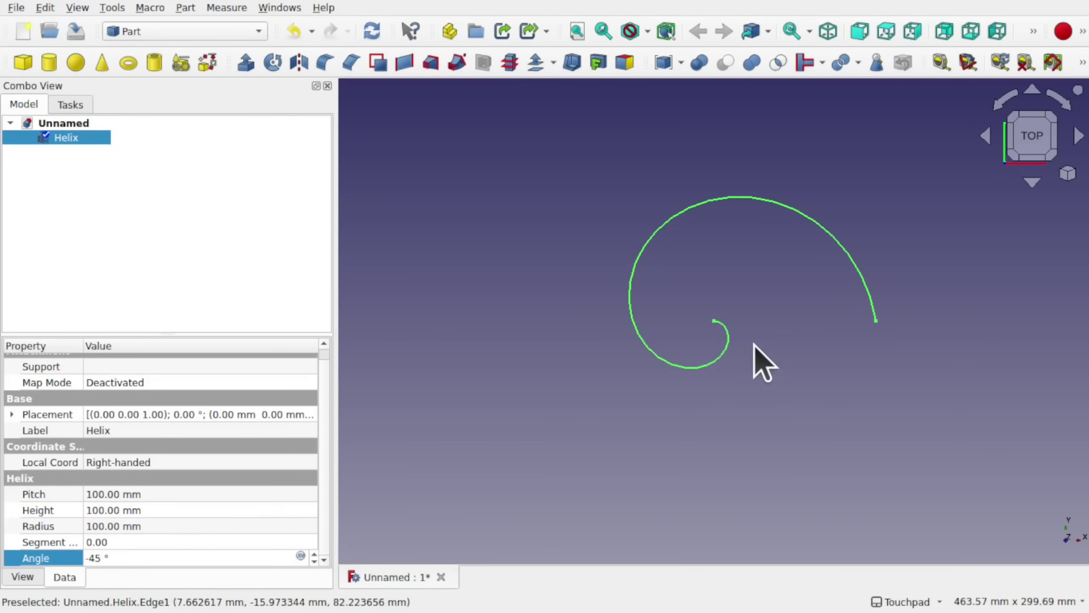
Turn on the axis cross and examine how the tapered helix lies relative to the origin and axes.
mouse_move(763, 371)
left_mouse_down("alt")
mouse_move(771, 336)
mouse_move(758, 224)
mouse_move(742, 335)
mouse_move(746, 397)
mouse_move(763, 383)
left_mouse_up("alt")
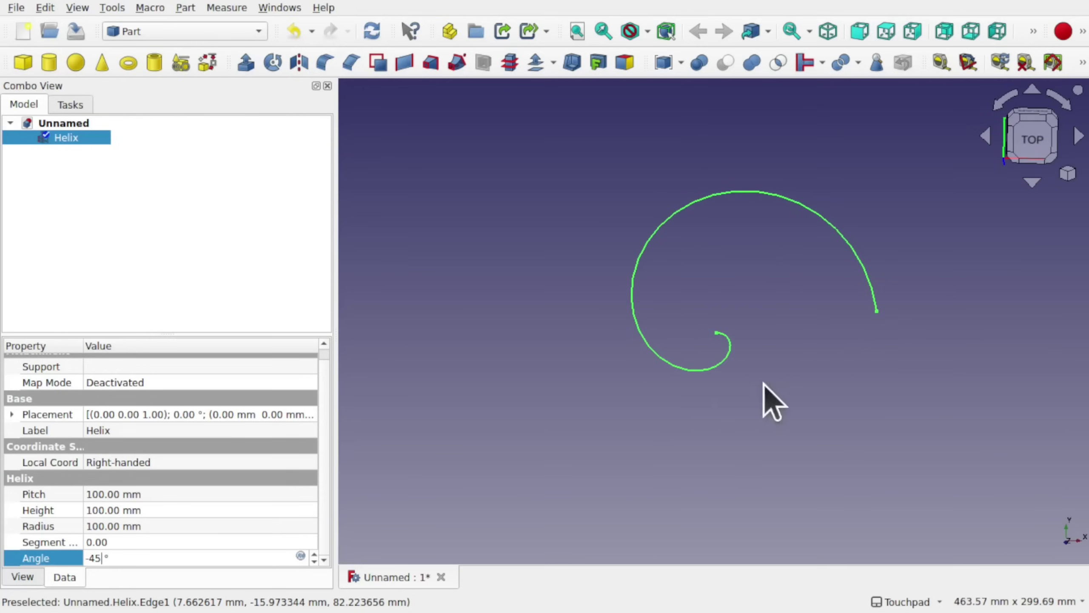
left_click(77, 7)
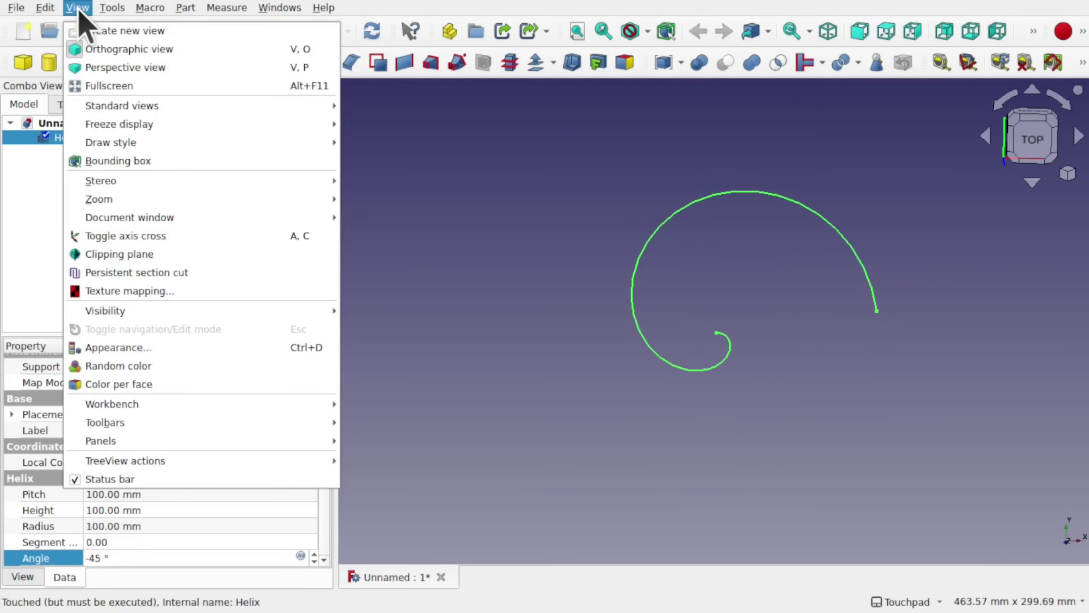
left_click(144, 236)
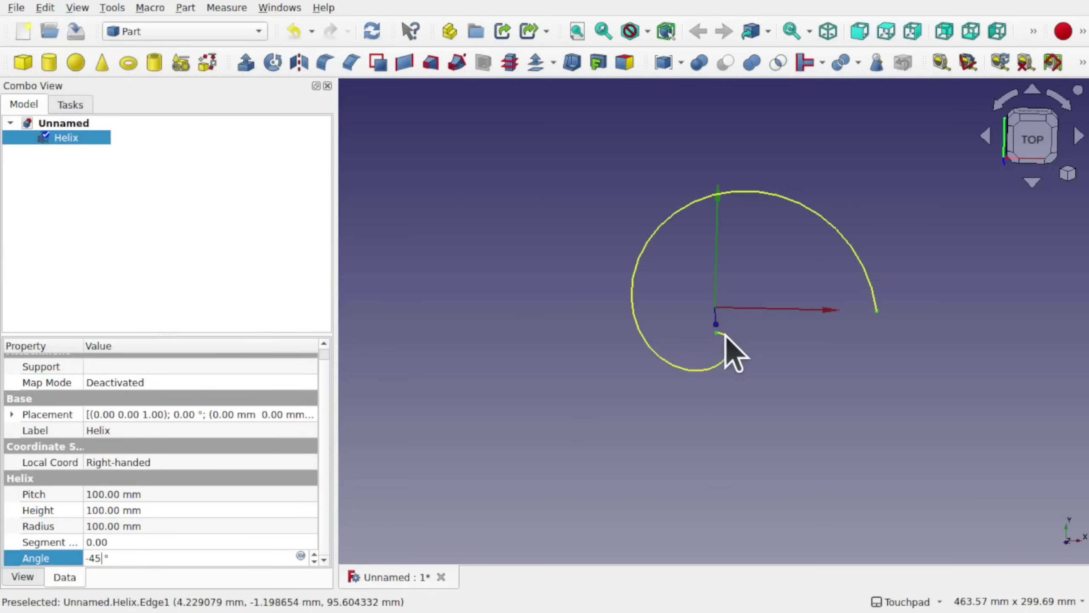
left_click_drag(725, 337, 925, 347, "shift")
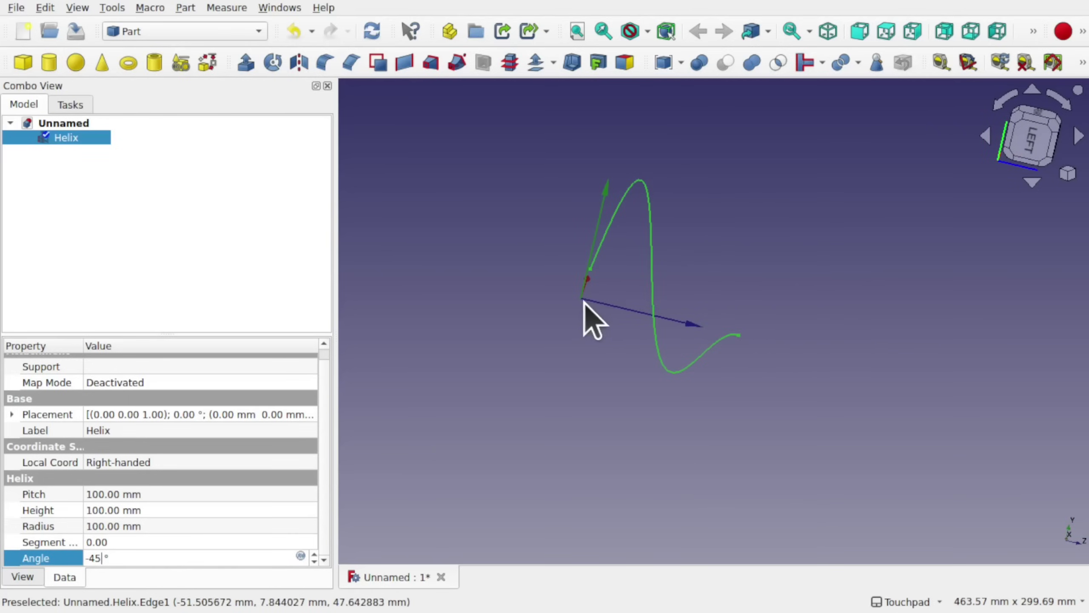
Examine the tapered helix from the top and the front, checking where its two end points lie relative to the origin and axes.
left_click_drag(807, 340, 972, 214, "shift")
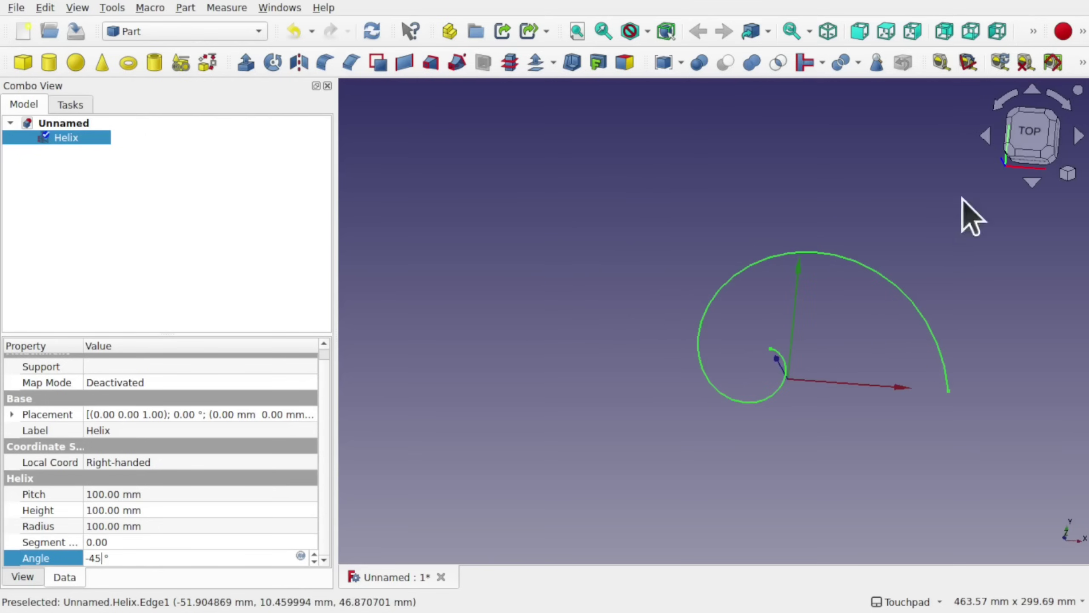
left_click(1027, 136)
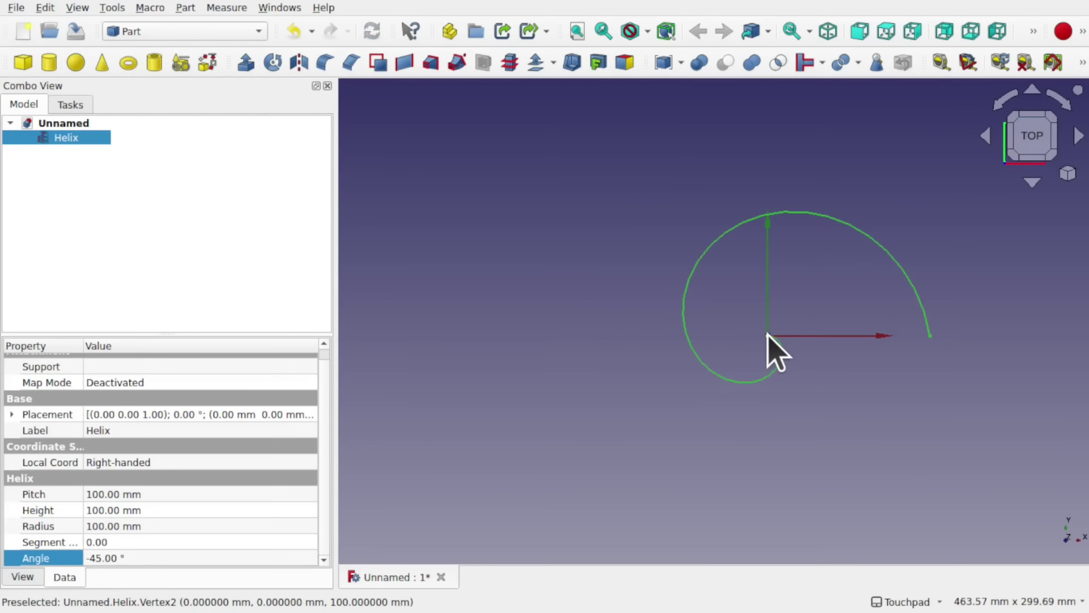
scroll(768, 335, "up", 5)
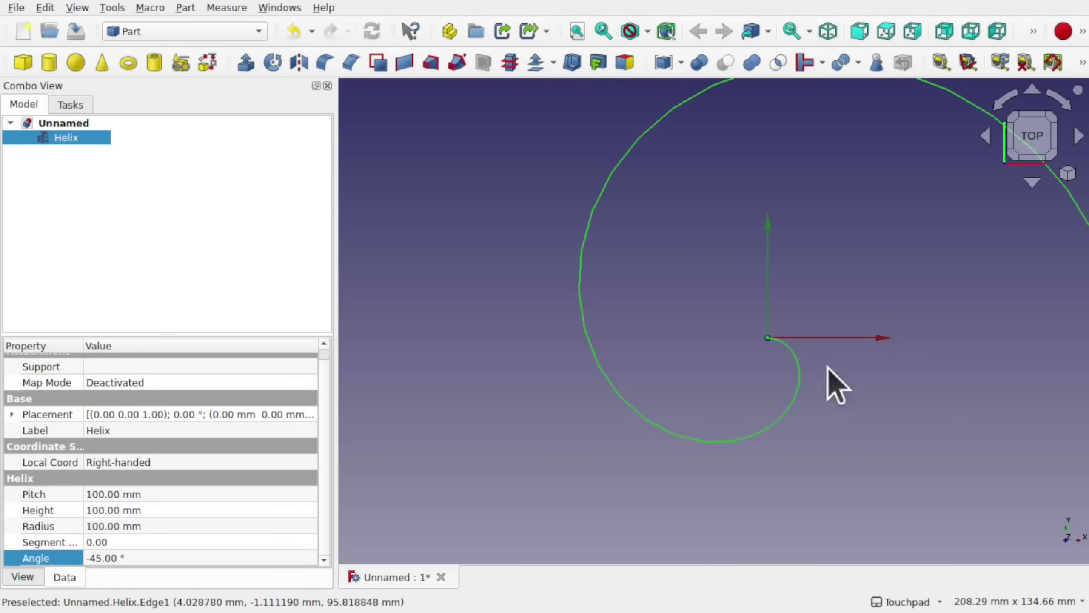
left_click_drag(826, 366, 839, 268, "alt")
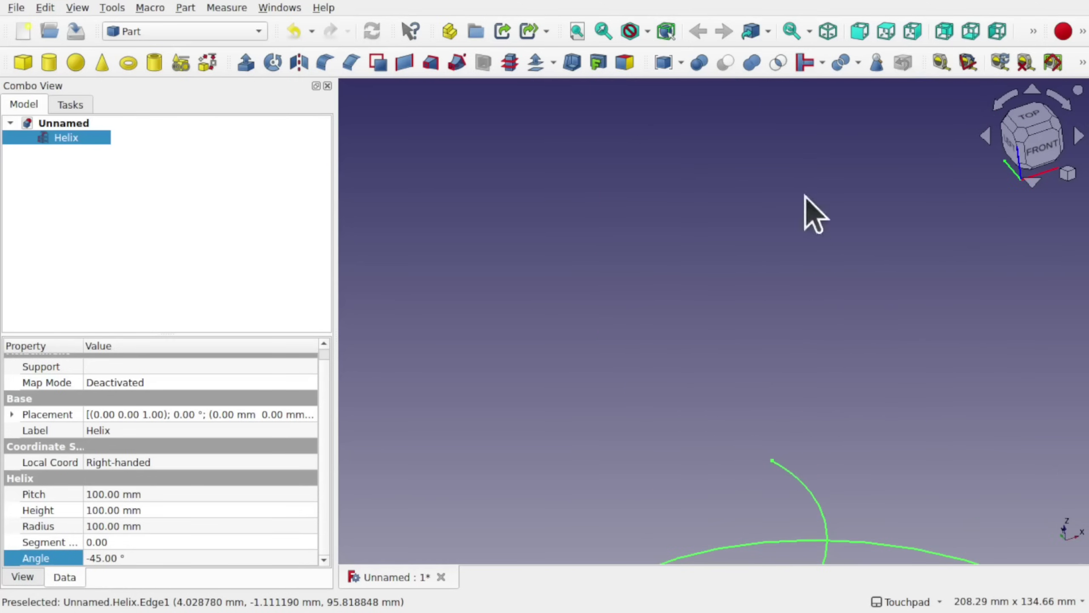
left_click_drag(822, 377, 816, 156, "shift")
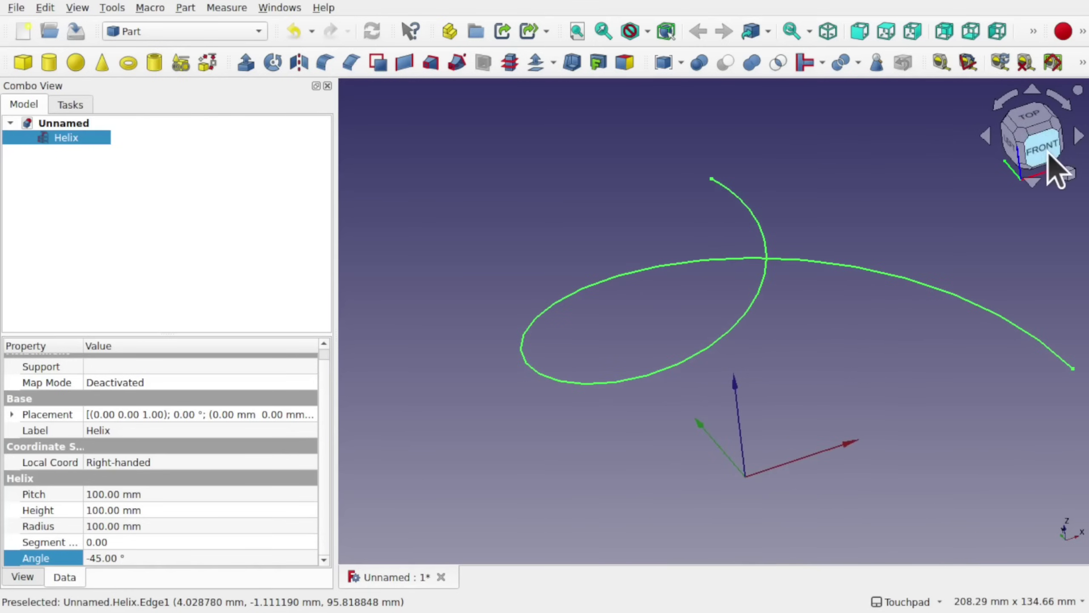
left_click(1061, 152)
left_click_drag(863, 366, 697, 341, "shift")
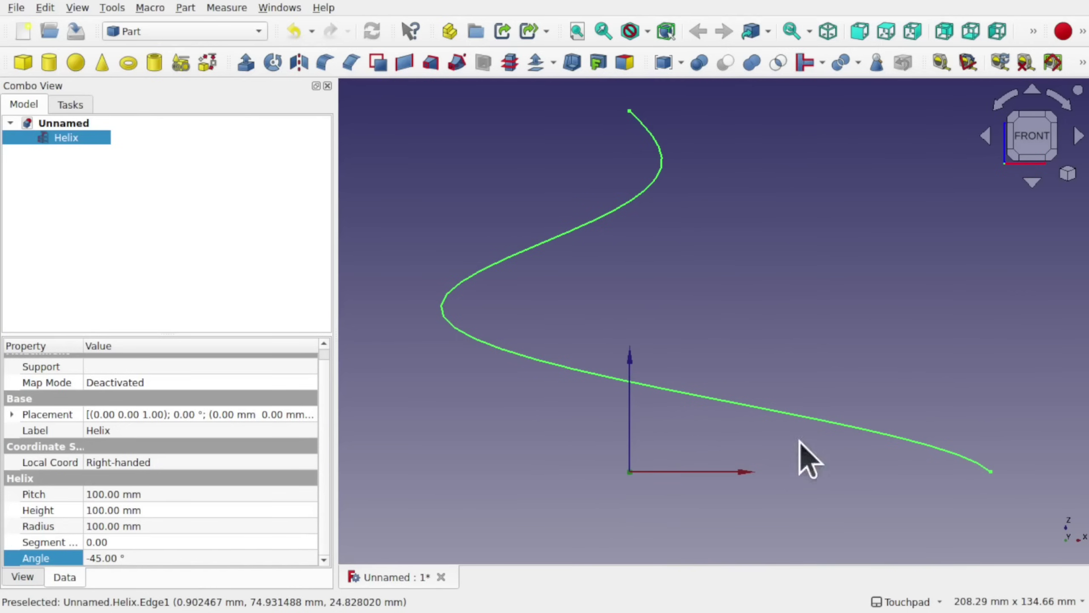
left_click(518, 179)
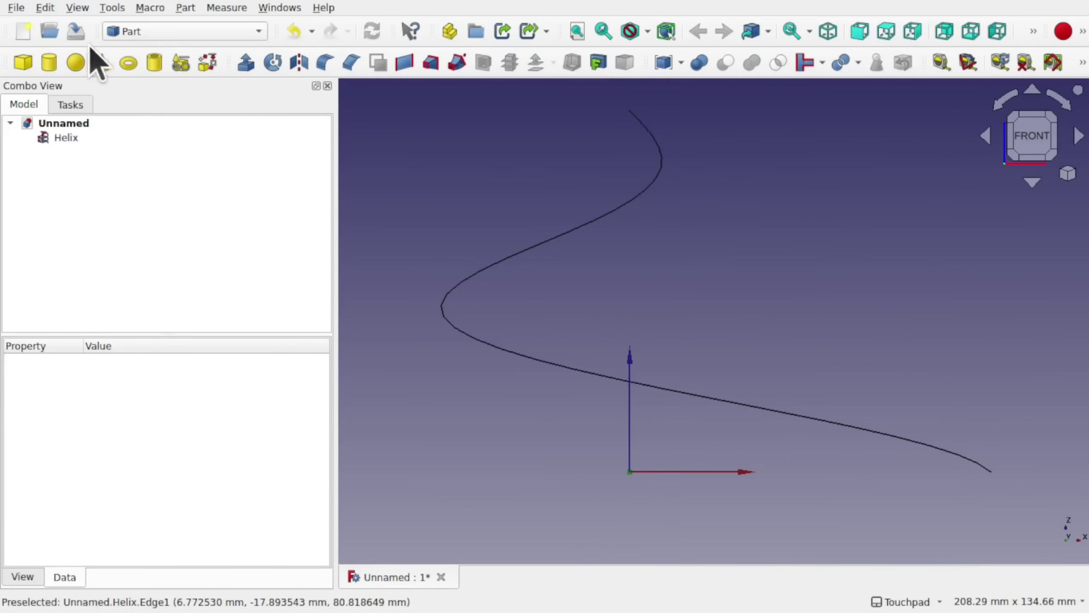
Switch to the Sketcher workbench and create a new sketch on the XZ-plane with zero offset.
left_click(151, 31)
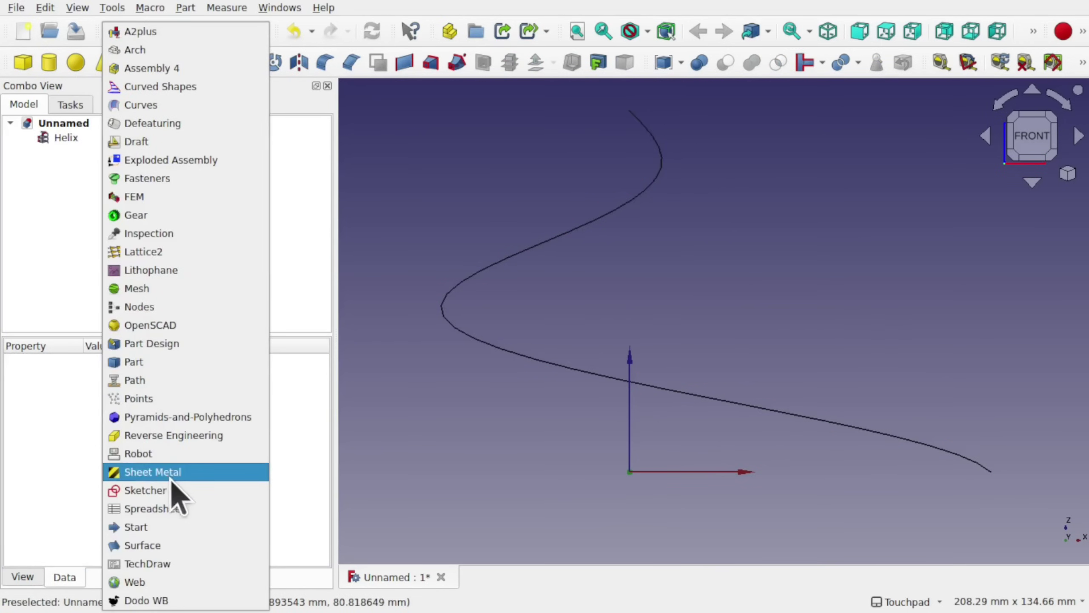
left_click(182, 490)
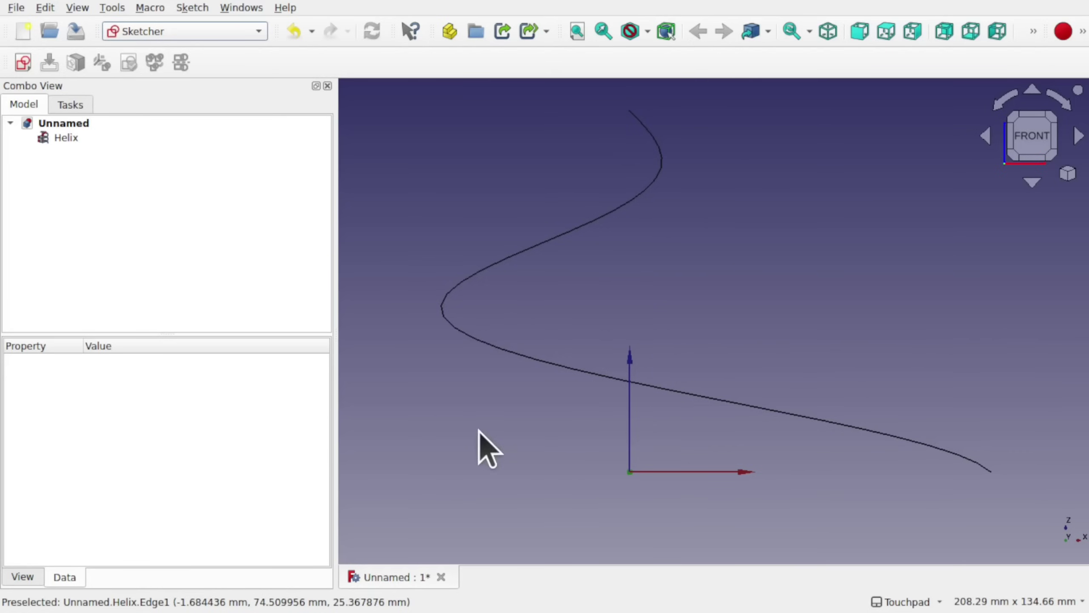
left_click(23, 62)
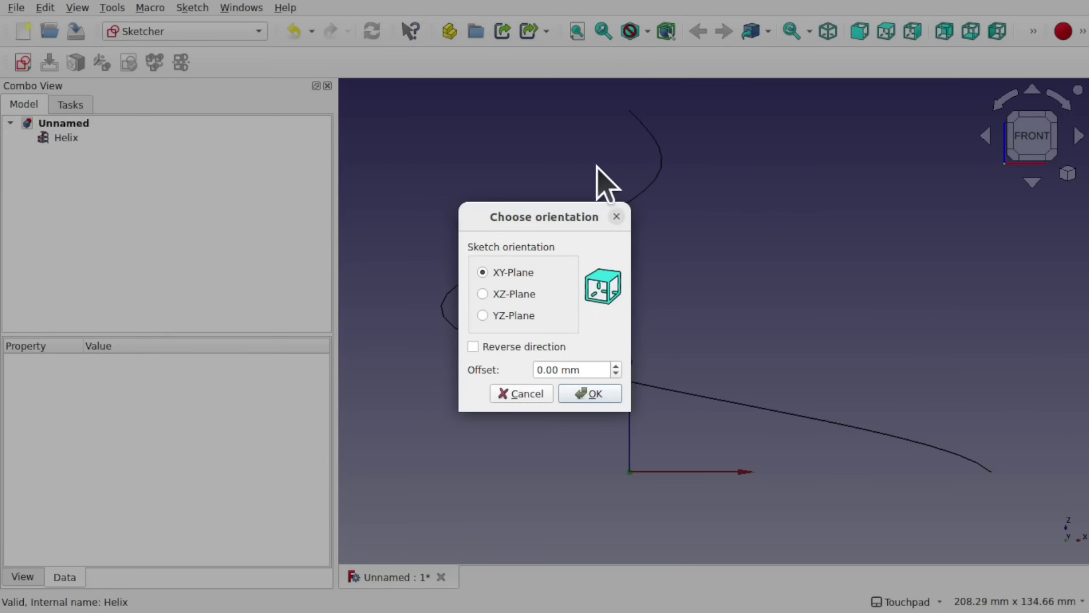
left_click(603, 397)
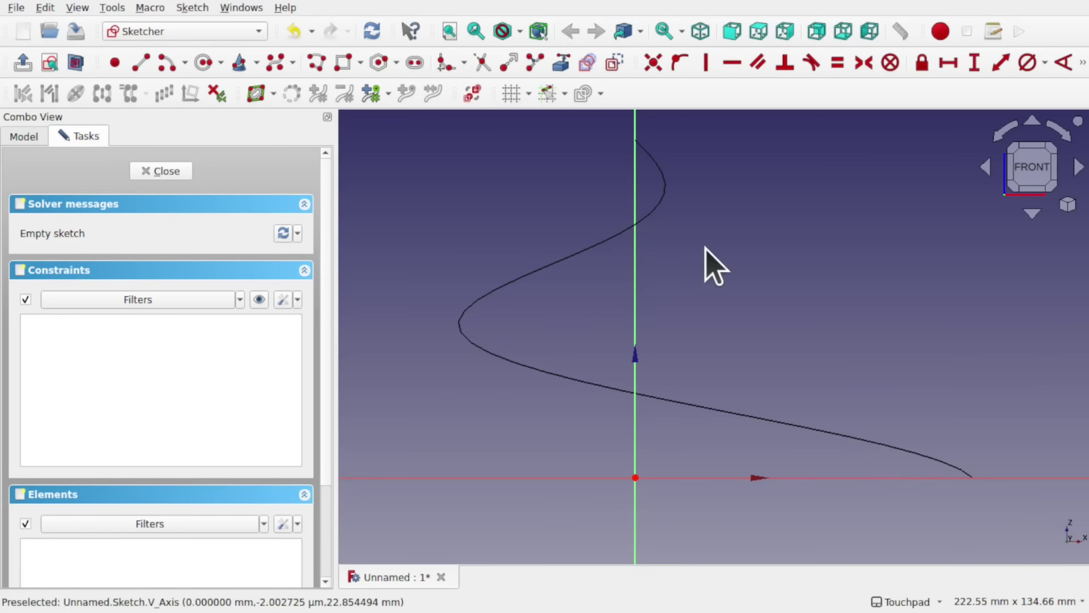
Reference both helix end points as external geometry and draw a near-vertical line about 120 mm long, ending on the vertical axis below the origin.
left_click(562, 64)
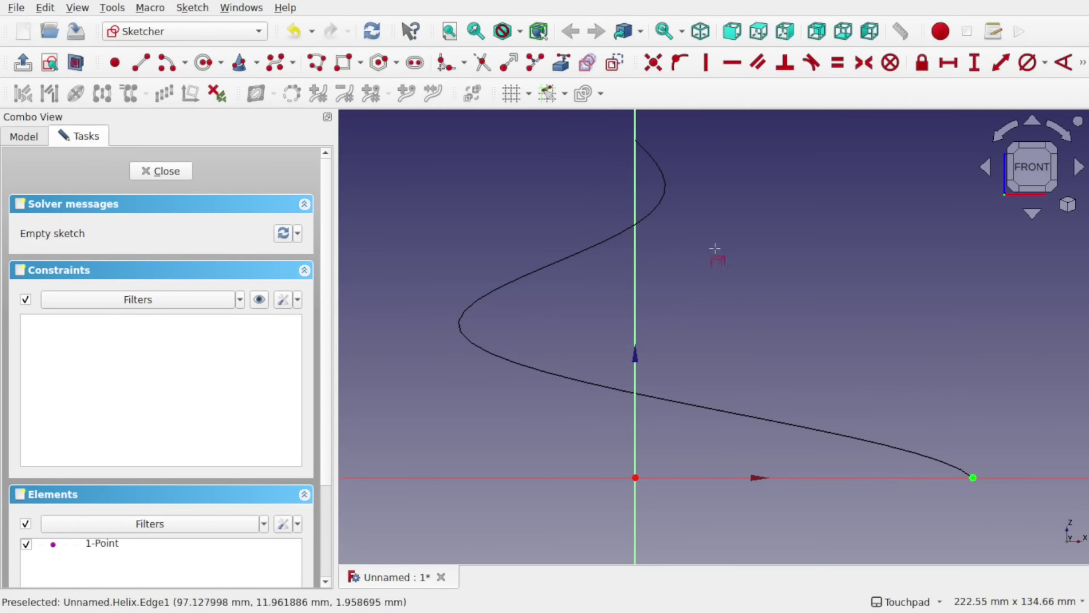
left_click(635, 141)
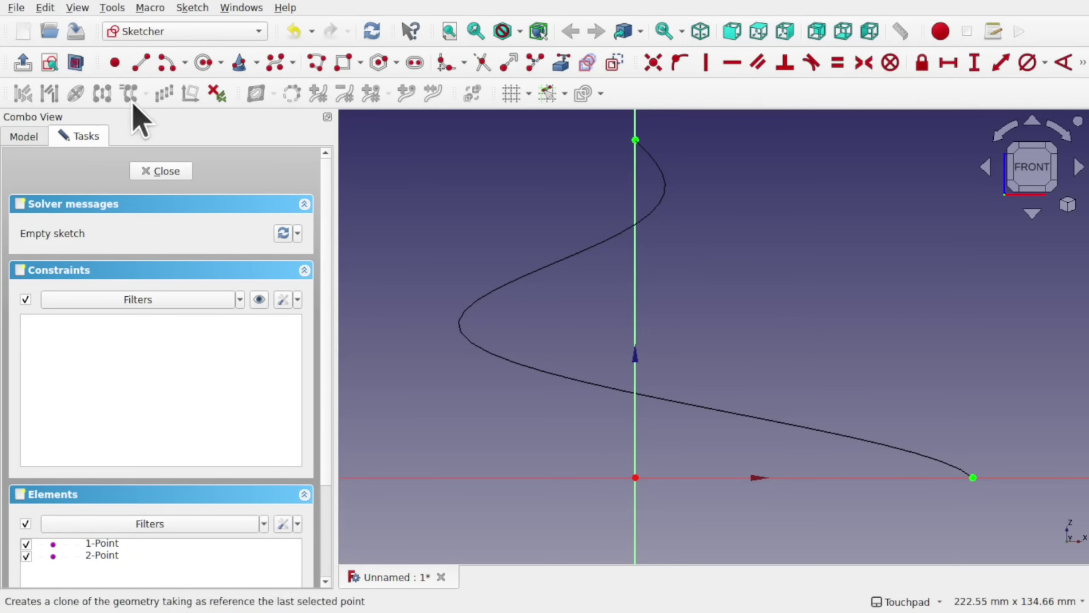
left_click(141, 63)
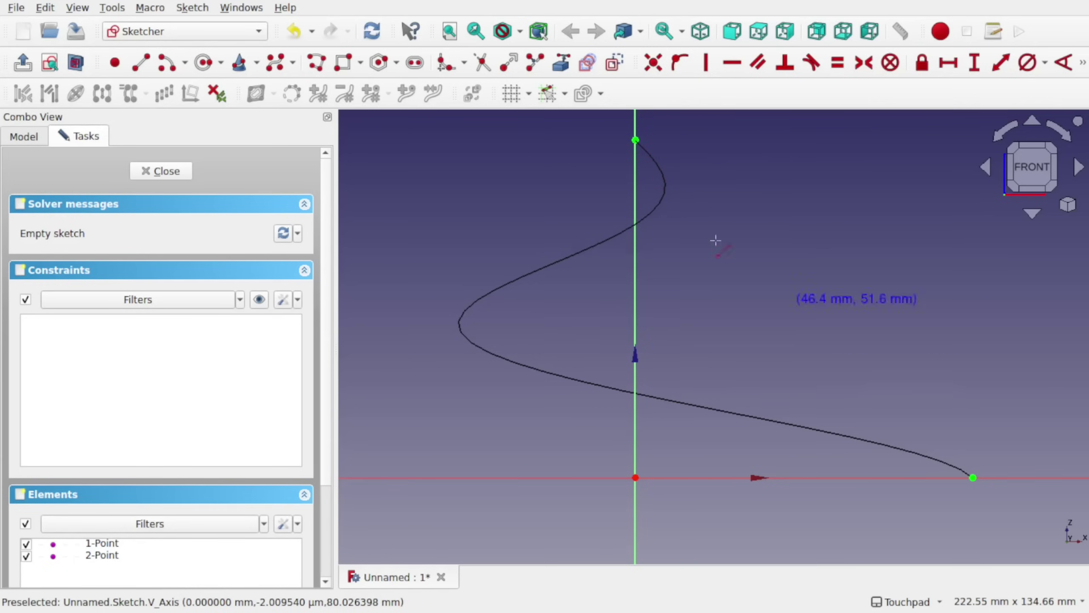
left_click(618, 141)
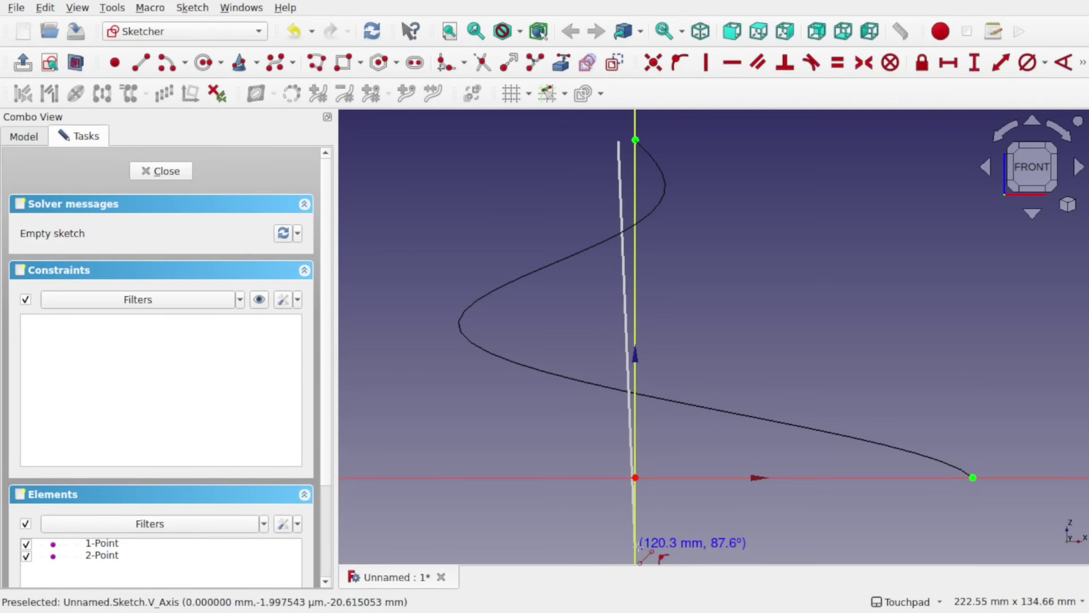
left_click(636, 546)
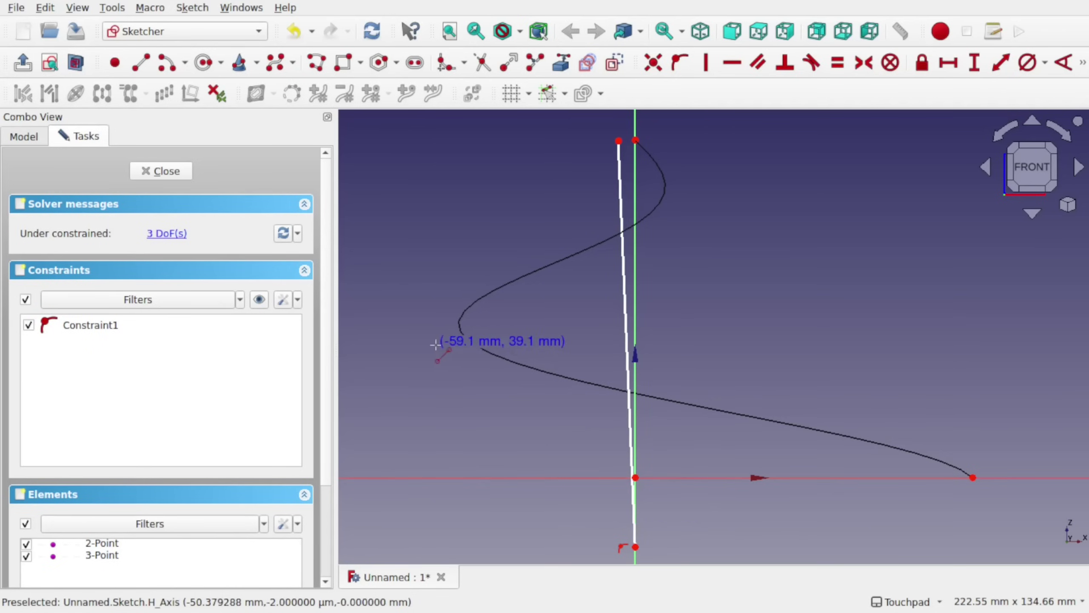
key("Escape")
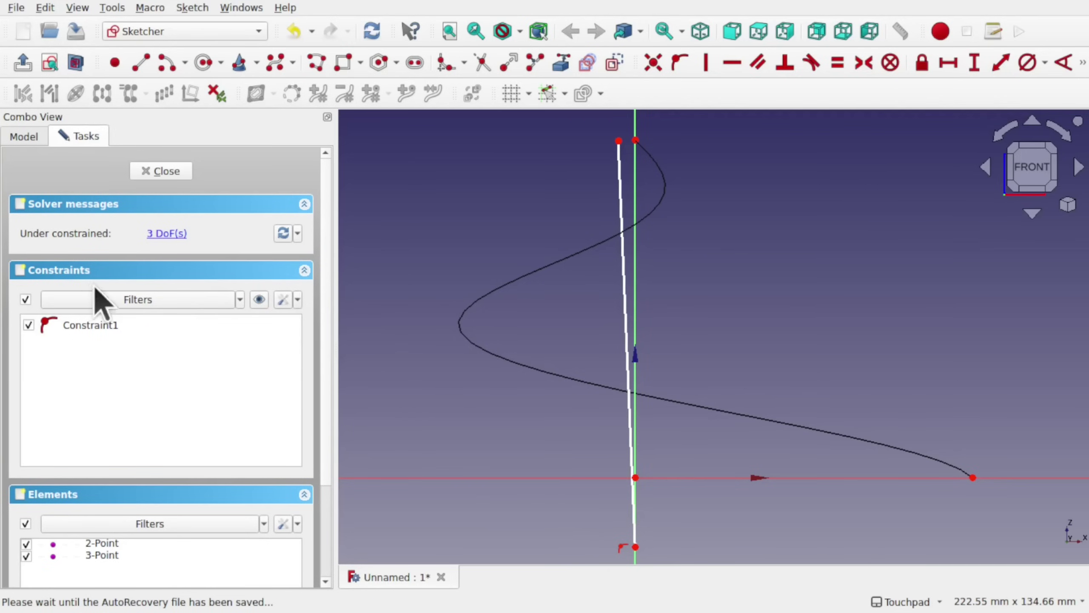
left_click(298, 299)
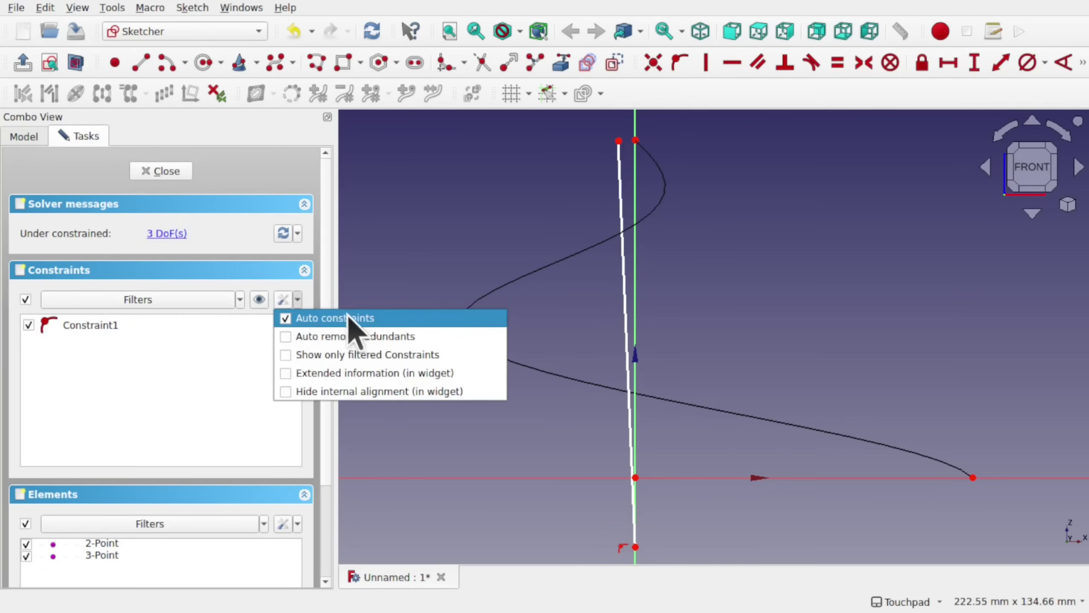
left_click(563, 426)
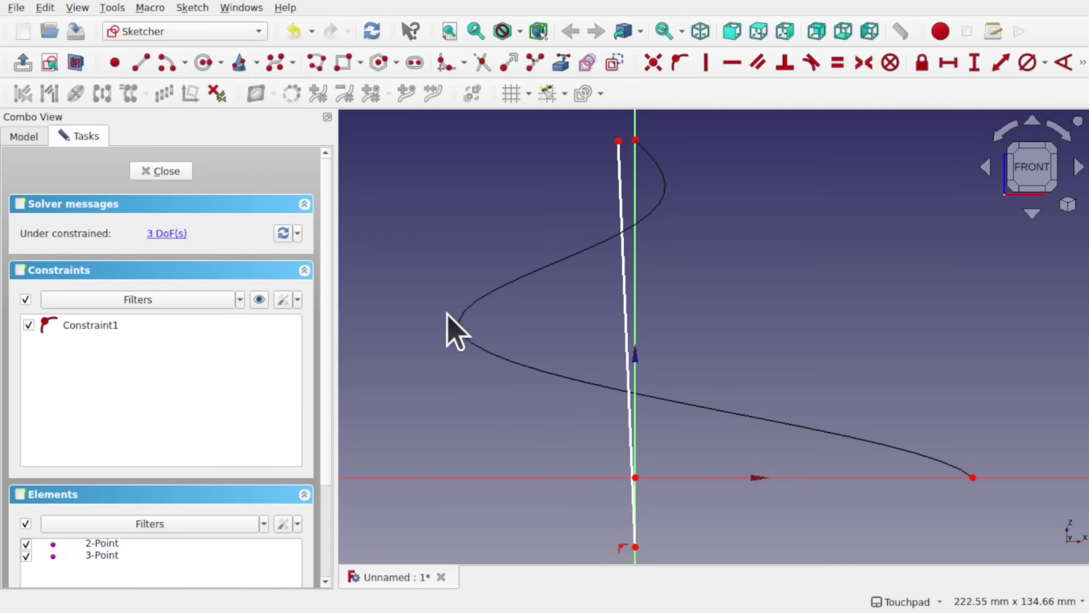
Align the line's upper end horizontally with the helix's upper end point and constrain the line to be vertical.
left_click(619, 142)
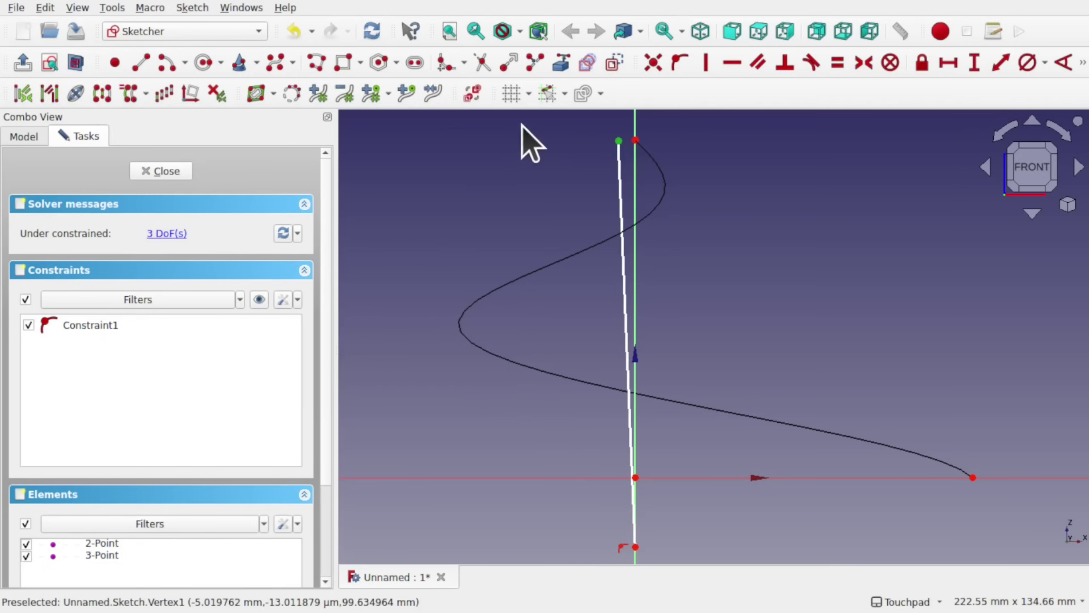
left_click(635, 141)
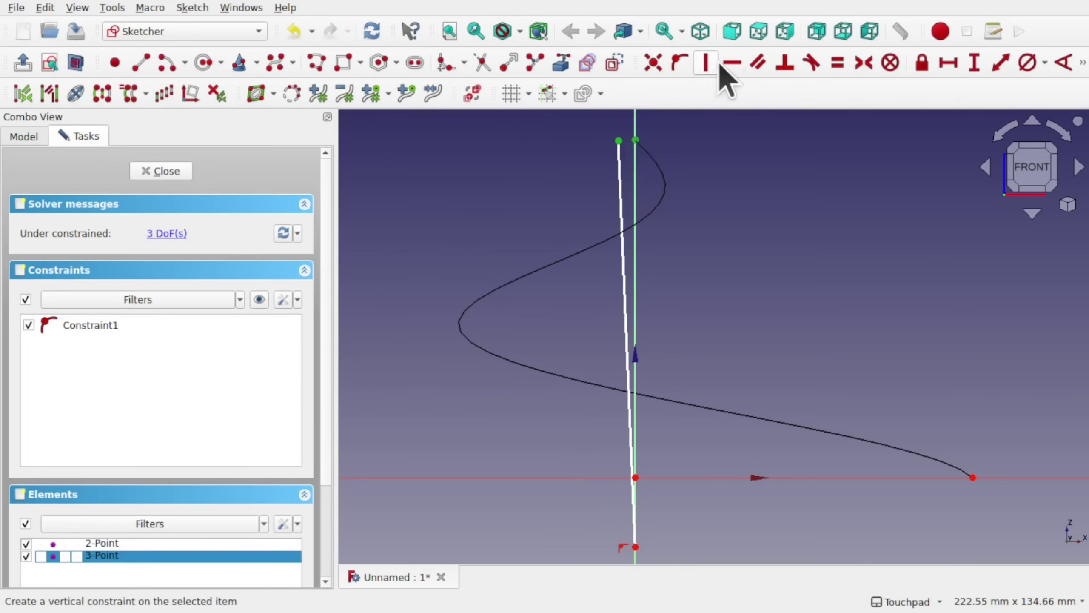
left_click(732, 63)
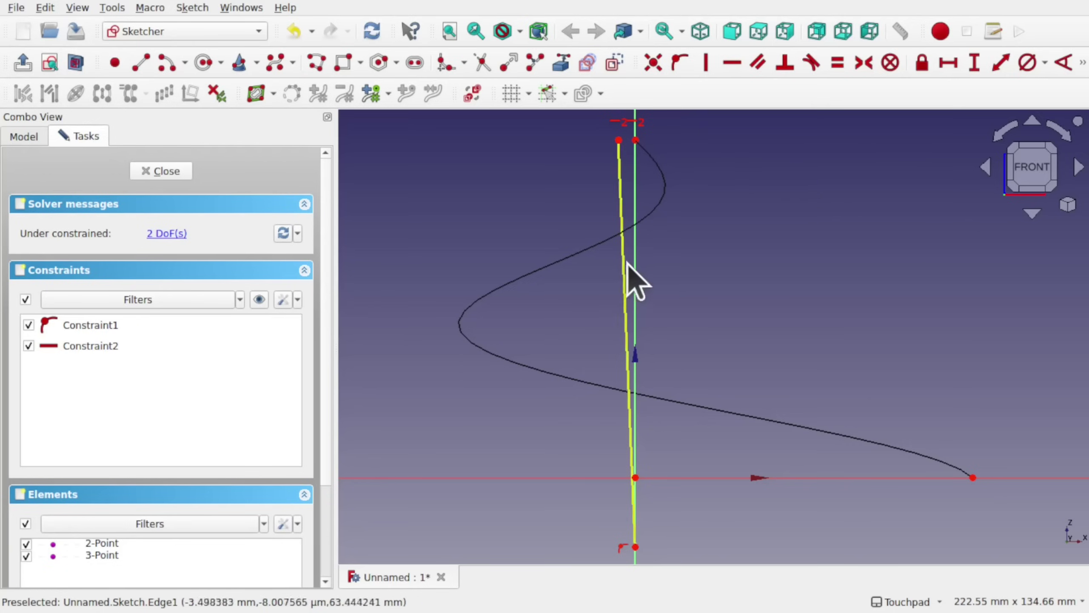
left_click(625, 283)
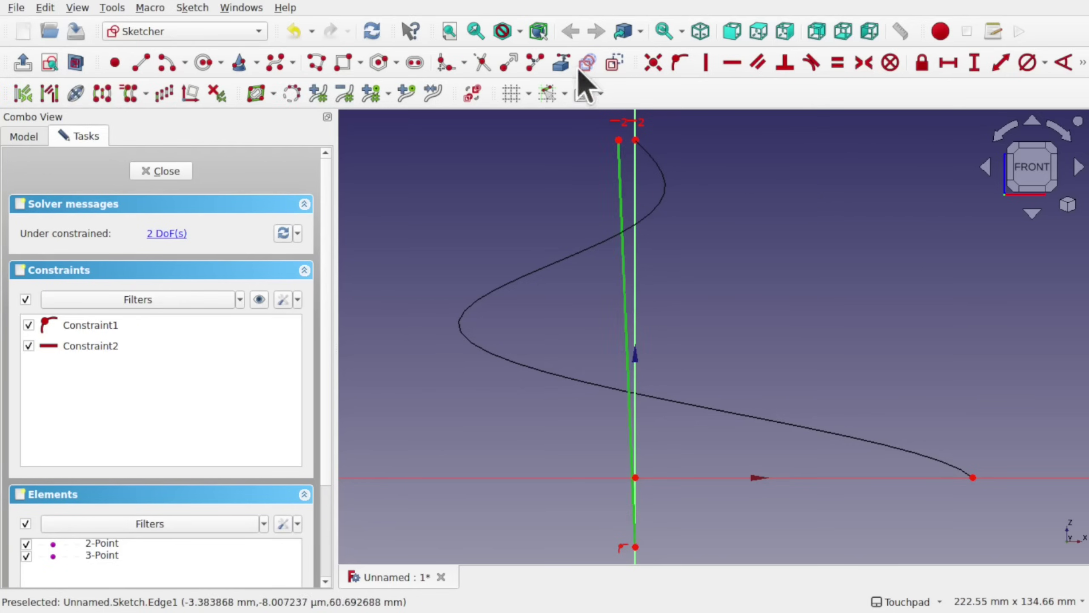
left_click(705, 65)
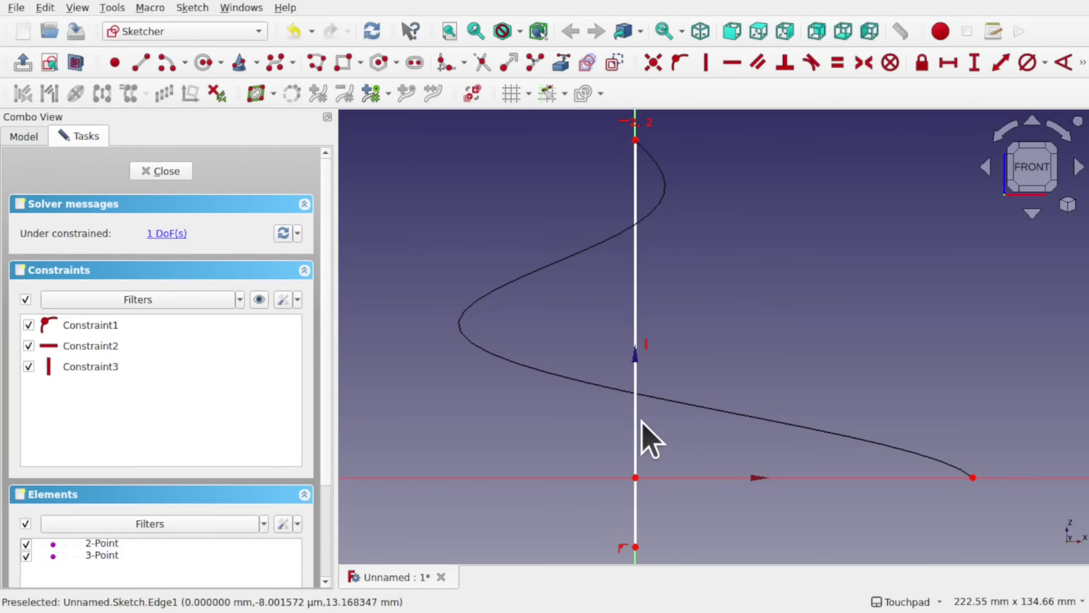
Draw a sloping line from the vertical line's lower end to the helix's outer end point, coincident at both ends.
scroll(642, 422, "down", 4)
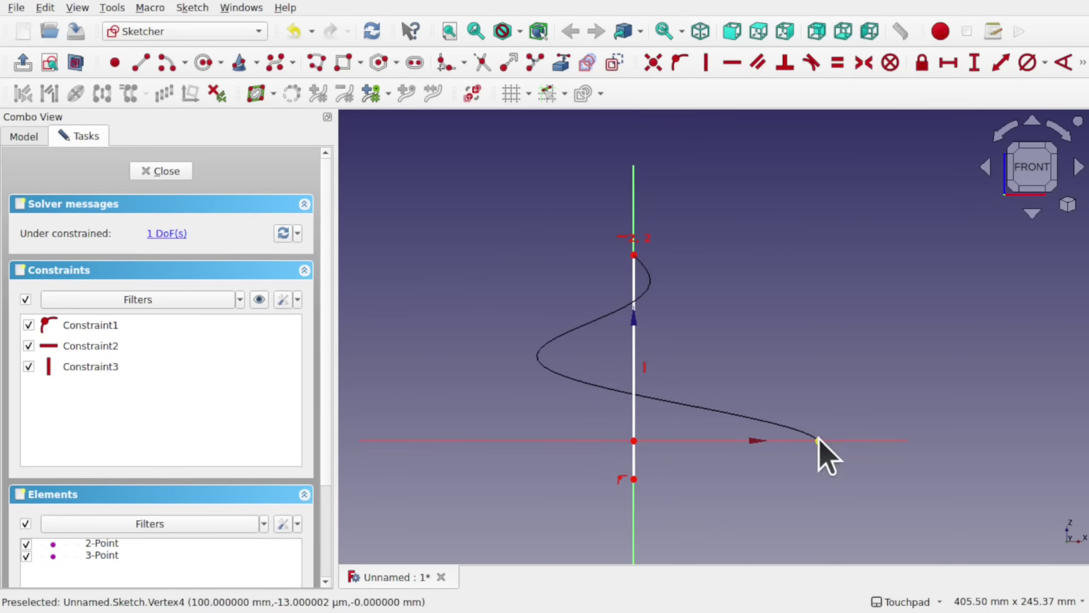
left_click(636, 477)
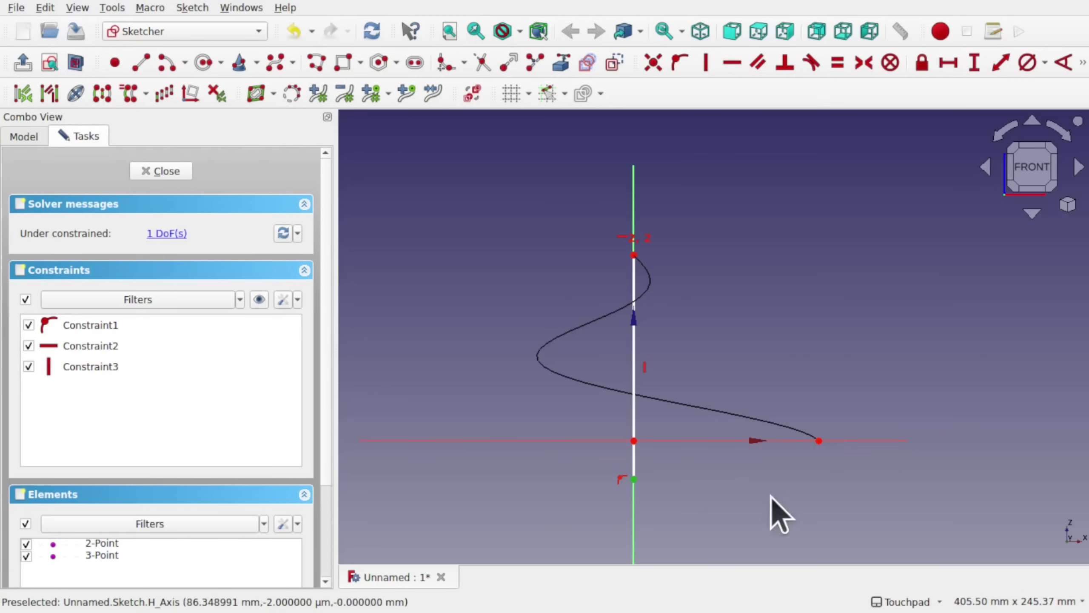
left_click(146, 64)
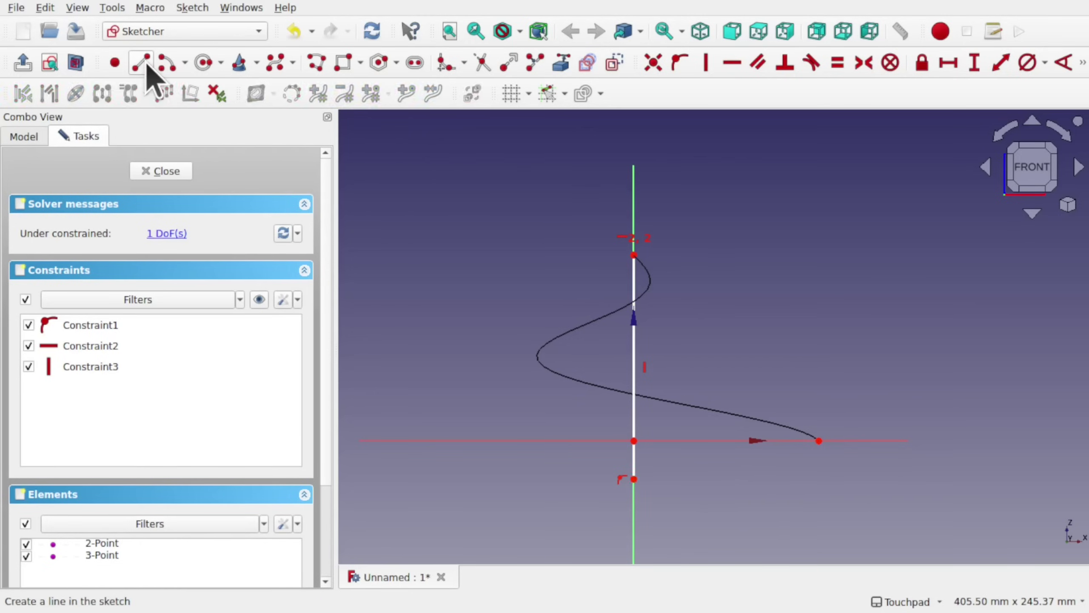
left_click(634, 479)
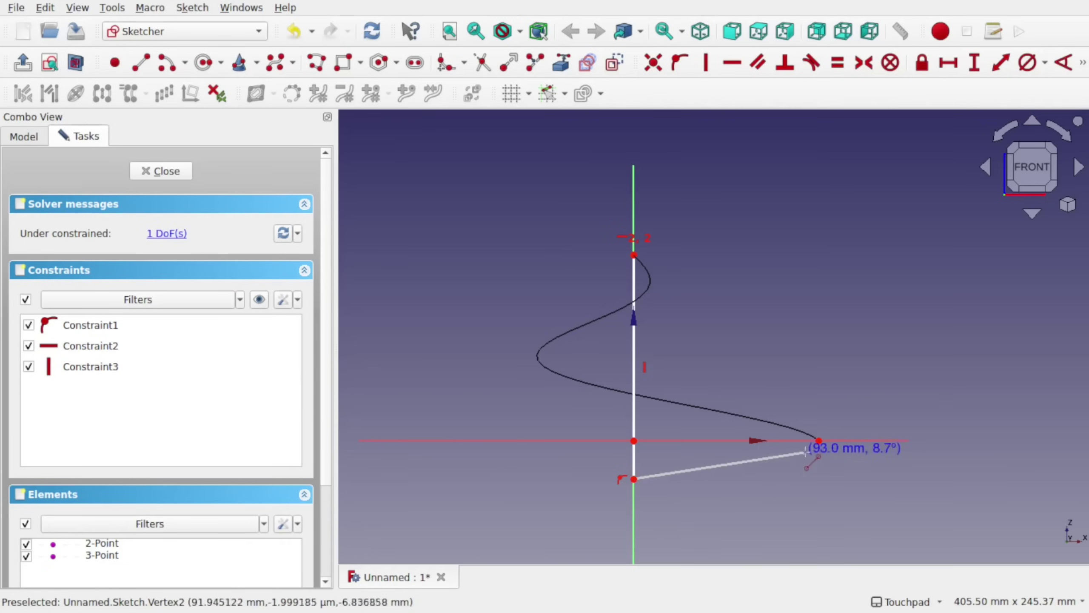
left_click(818, 441)
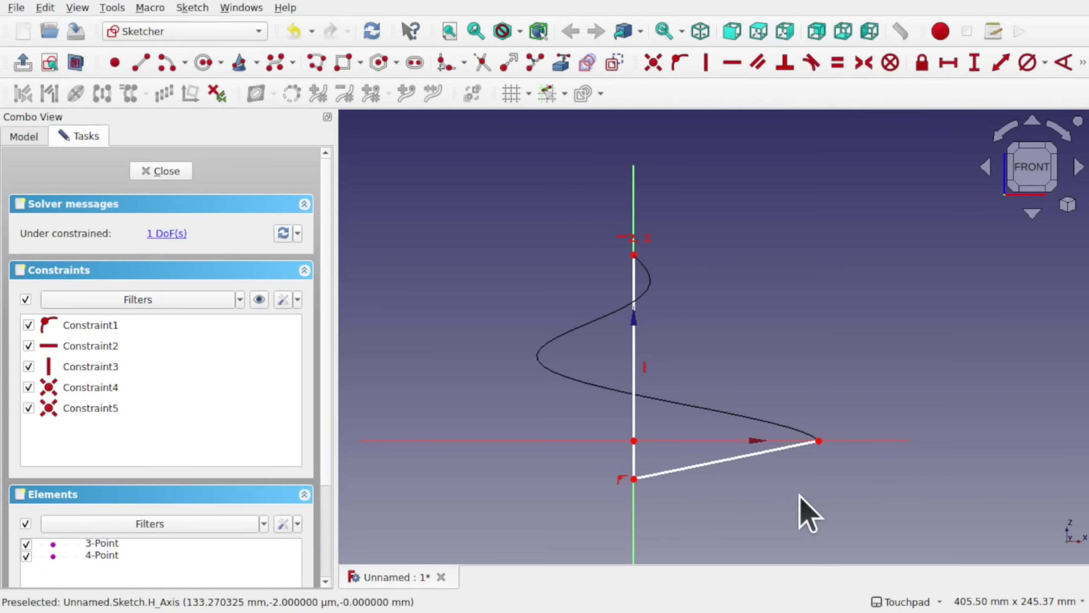
Convert the sloping line between the vertical line and the helix's outer end point to construction geometry.
left_click(704, 463)
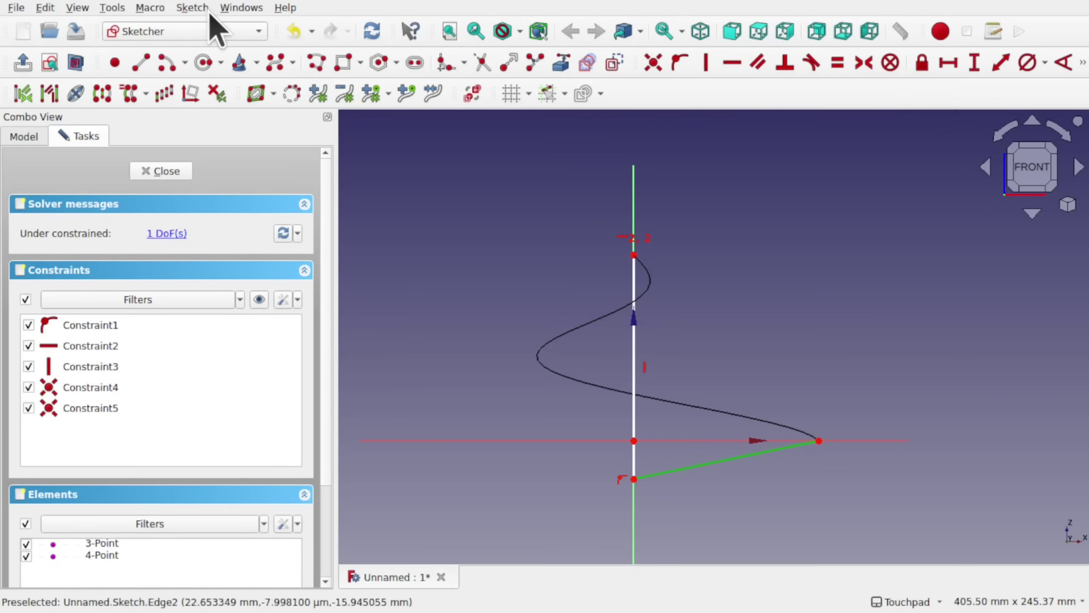
left_click(192, 8)
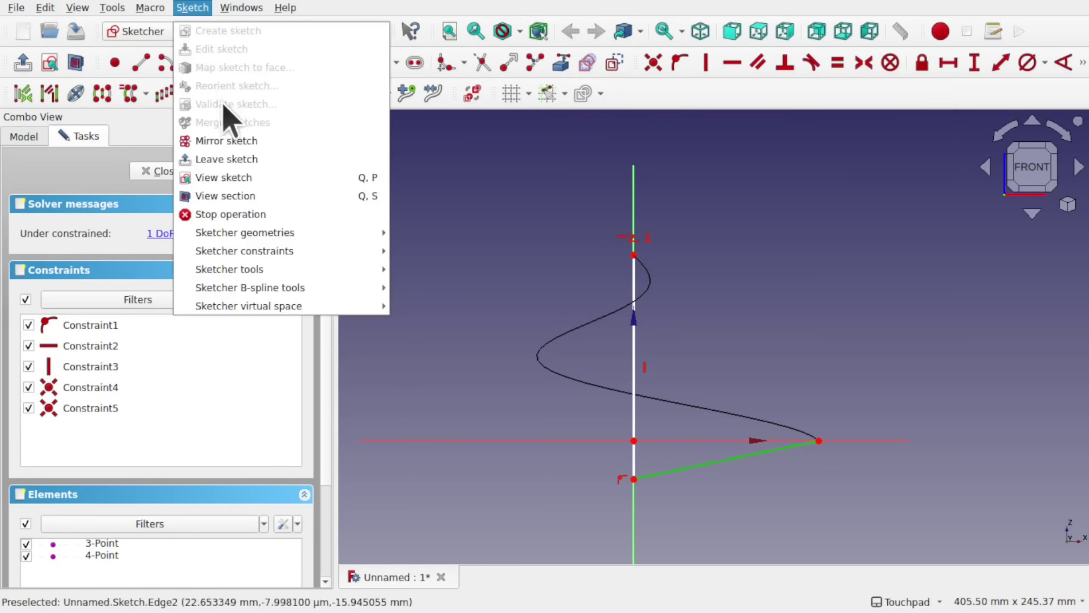
mouse_move(263, 235)
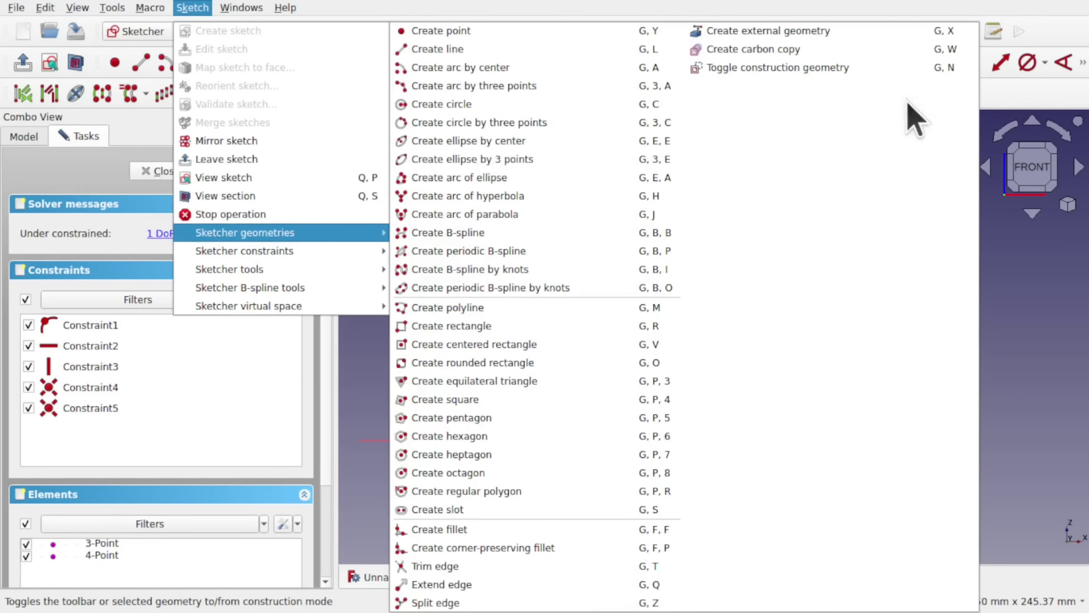
left_click(1059, 378)
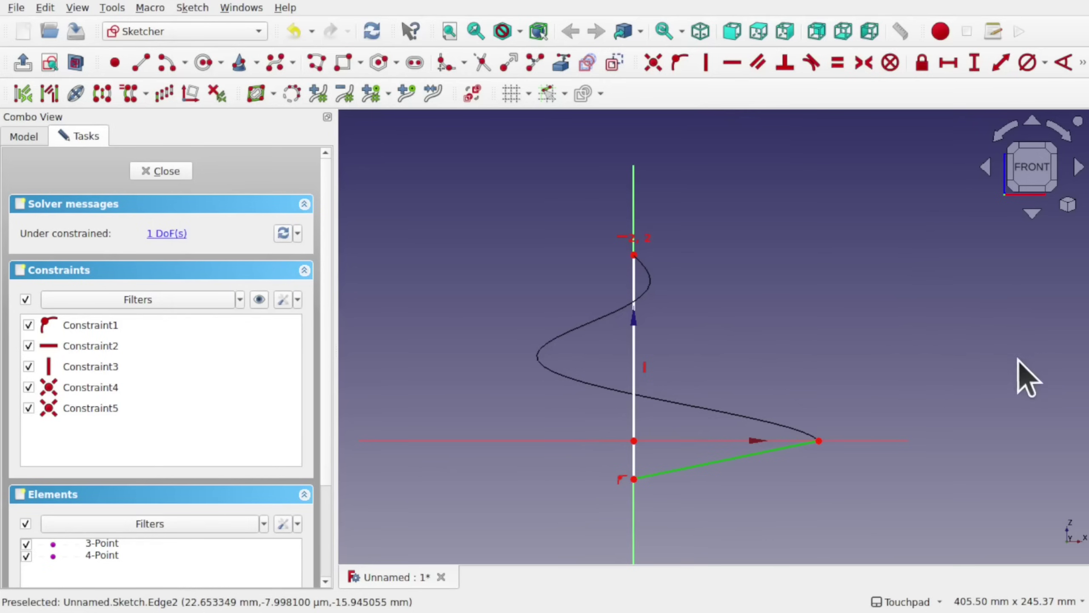
left_click(732, 483)
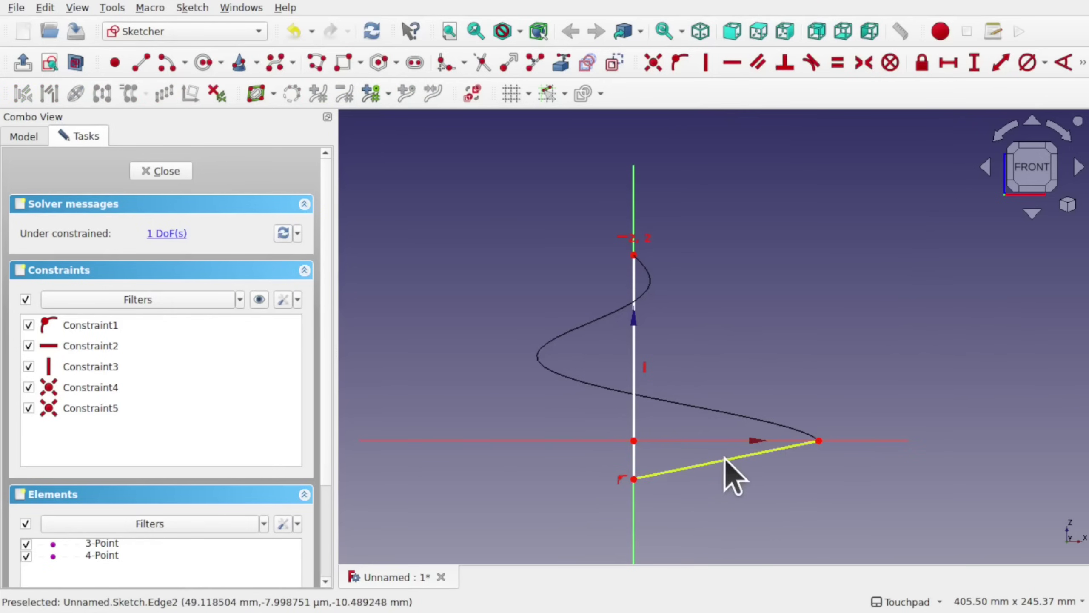
left_click(615, 63)
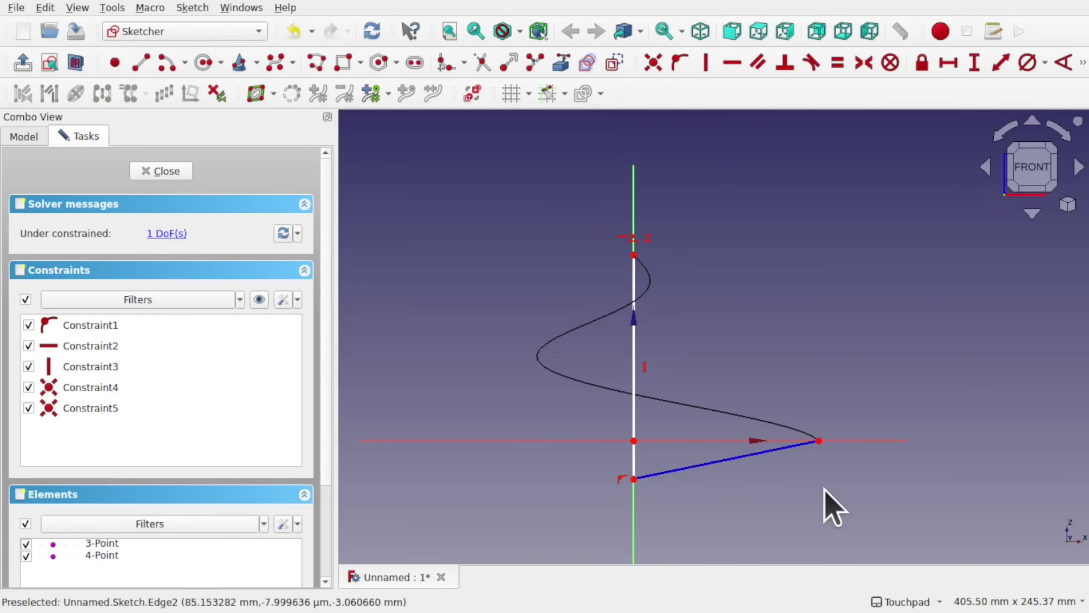
Constrain the angle between the vertical line and the sloping construction line to 45° and close the sketch.
left_click(678, 471)
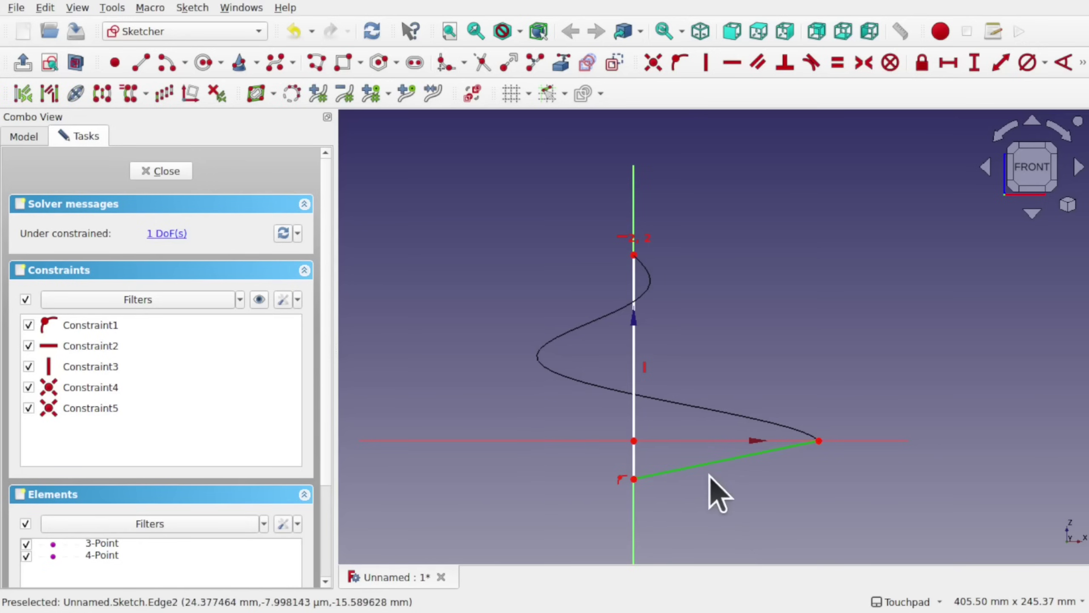
left_click(634, 413)
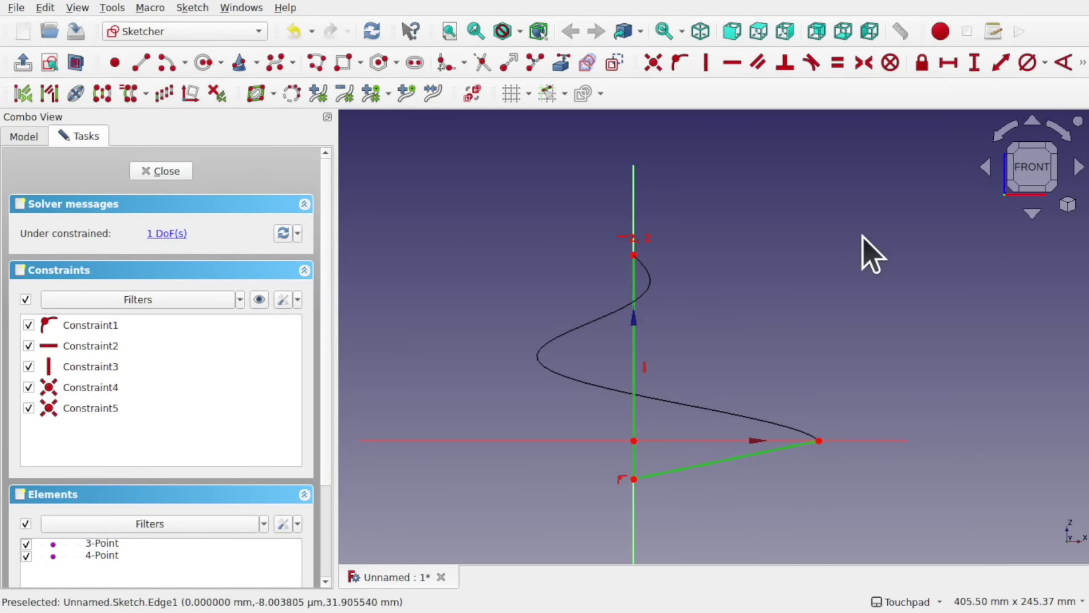
left_click(1067, 63)
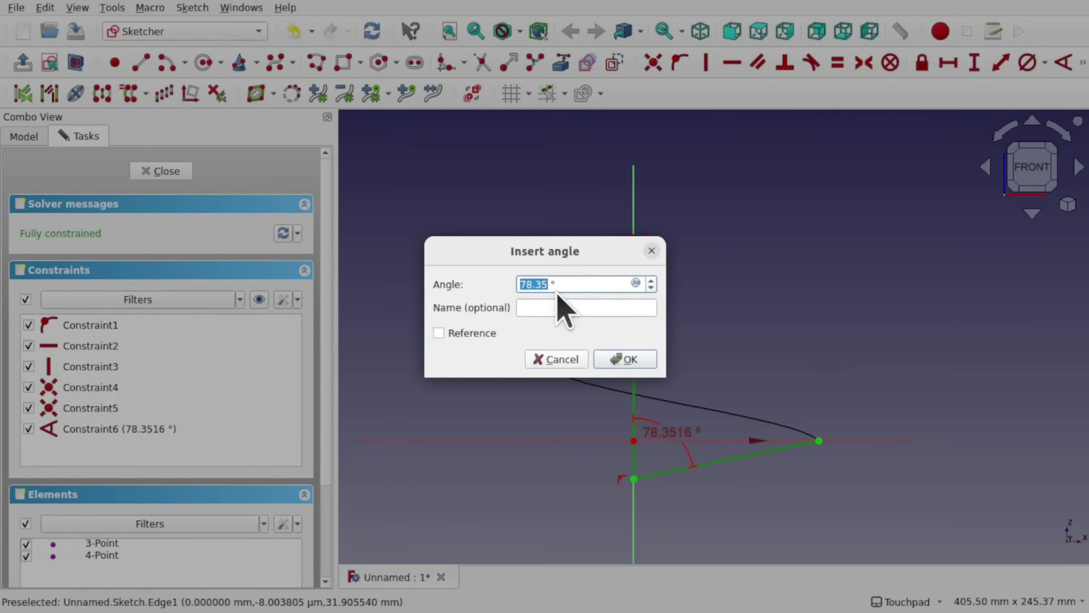
type("45")
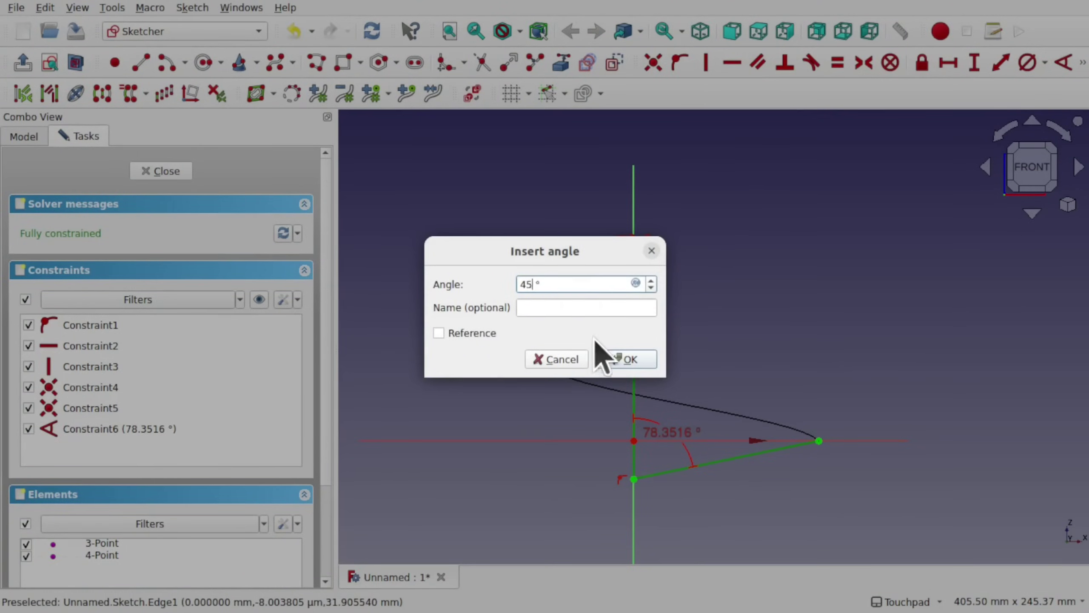
left_click(615, 359)
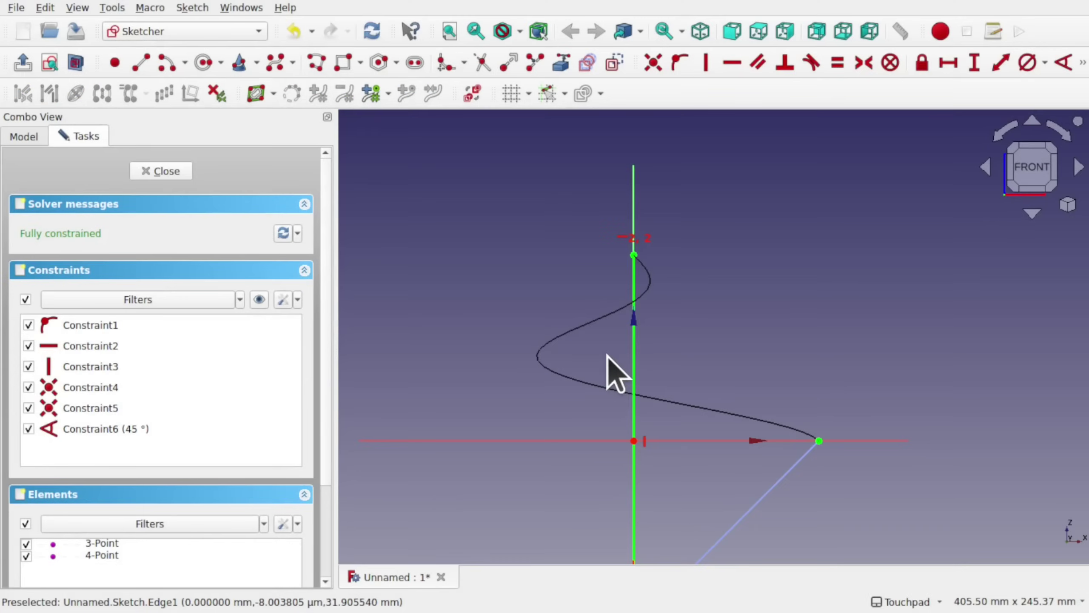
scroll(654, 356, "down", 2)
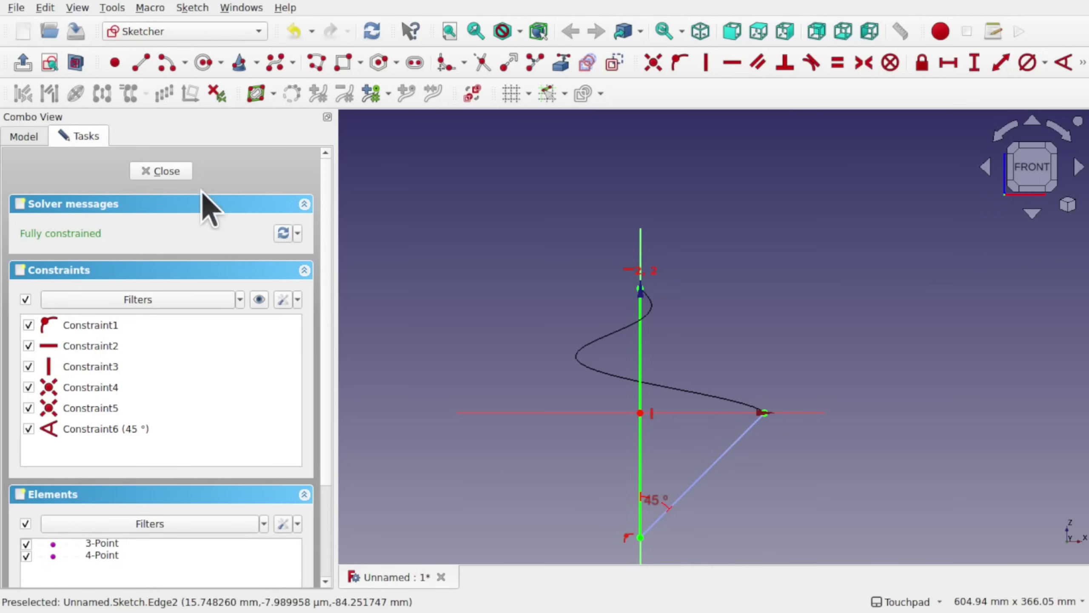
left_click(168, 173)
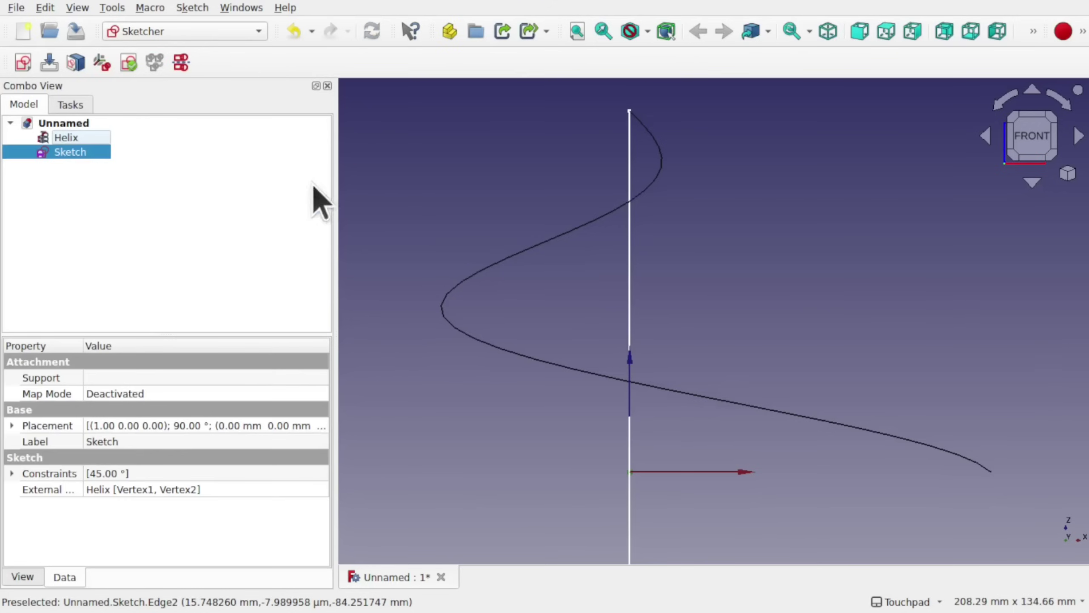
Switch to the Part workbench with the helix and the sketched line in an angled view.
scroll(767, 471, "down", 4)
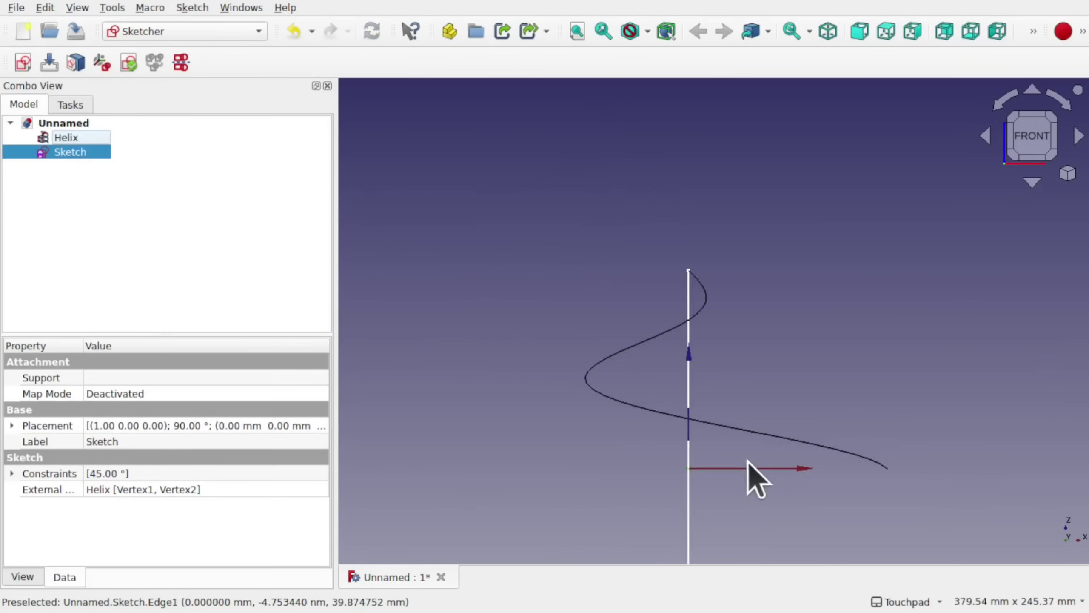
left_click(689, 534)
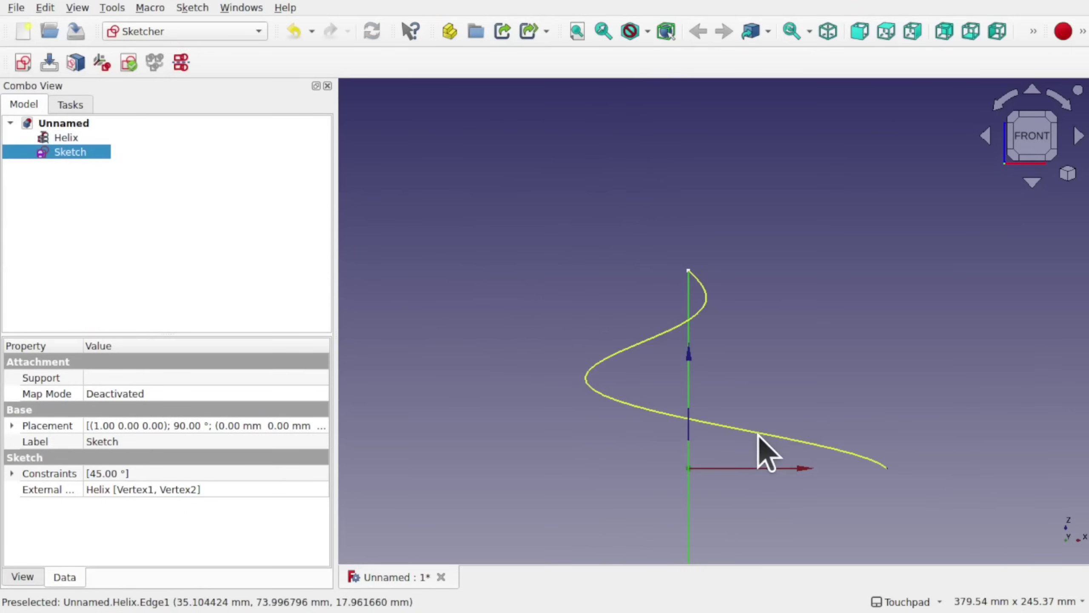
left_click_drag(822, 291, 706, 339, "shift")
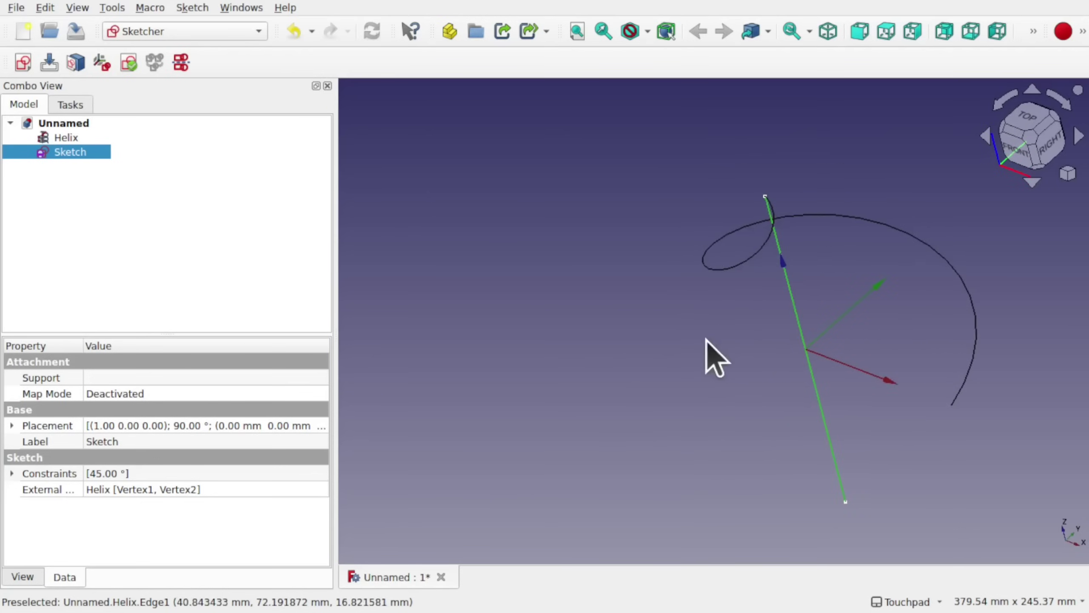
left_click_drag(790, 385, 518, 348, "shift")
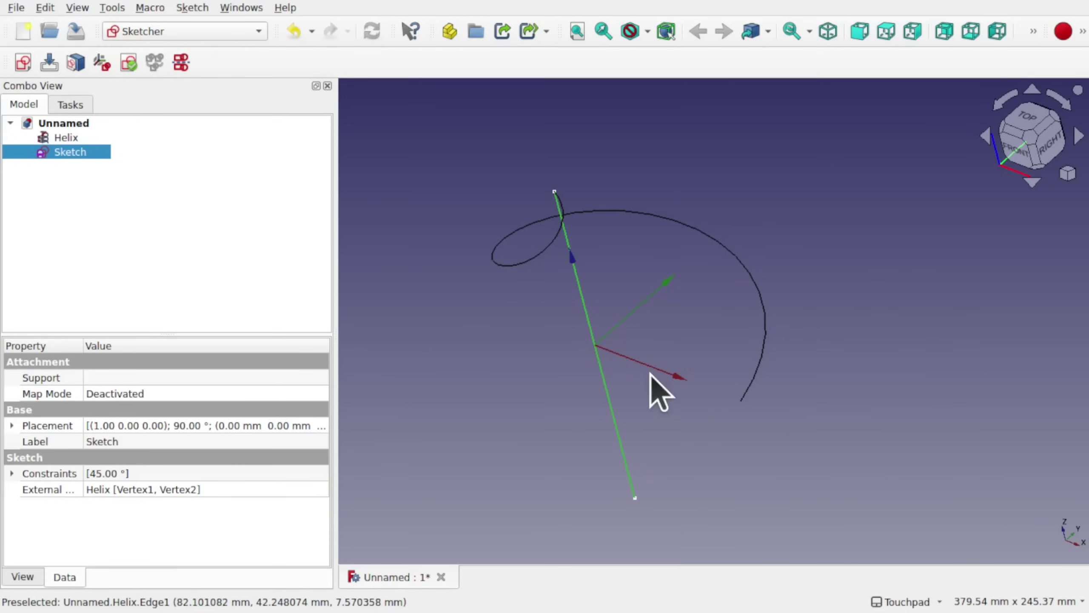
left_click(186, 34)
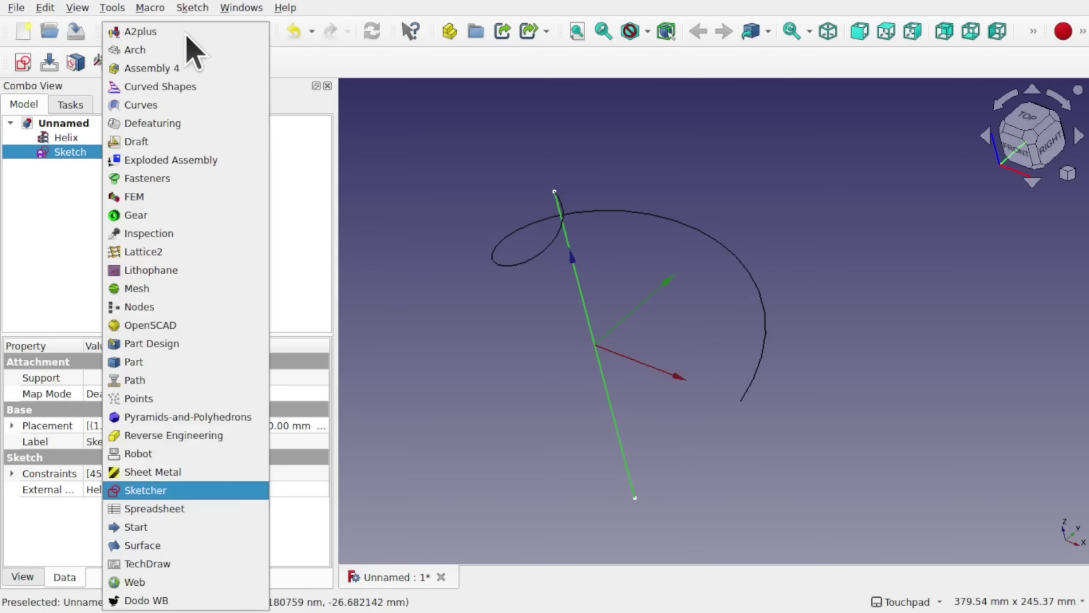
left_click(214, 364)
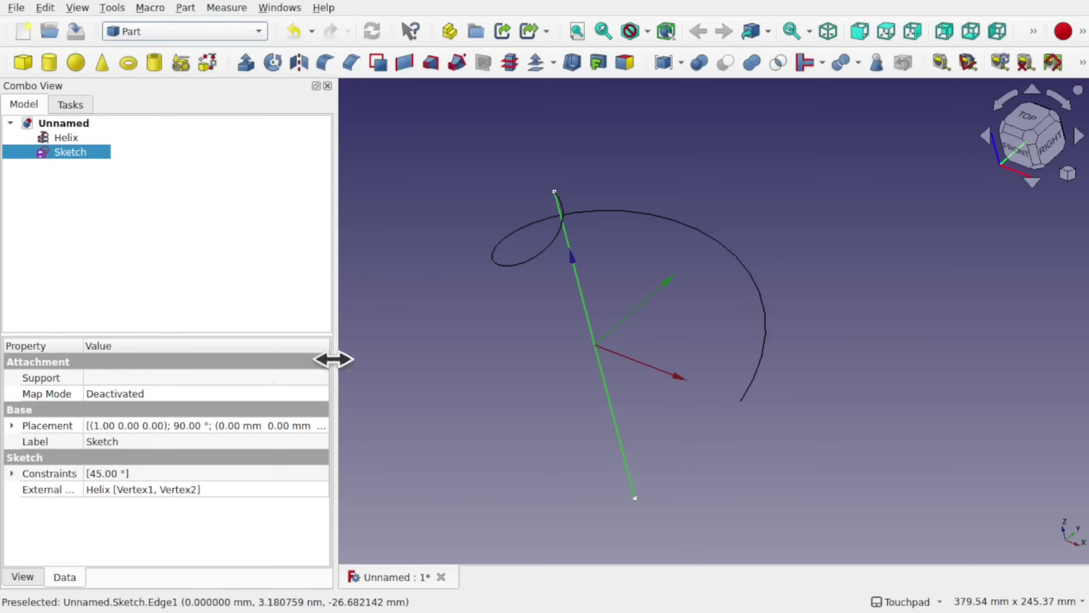
Create a ruled surface between the sketch's straight line and the helix.
left_click(516, 369)
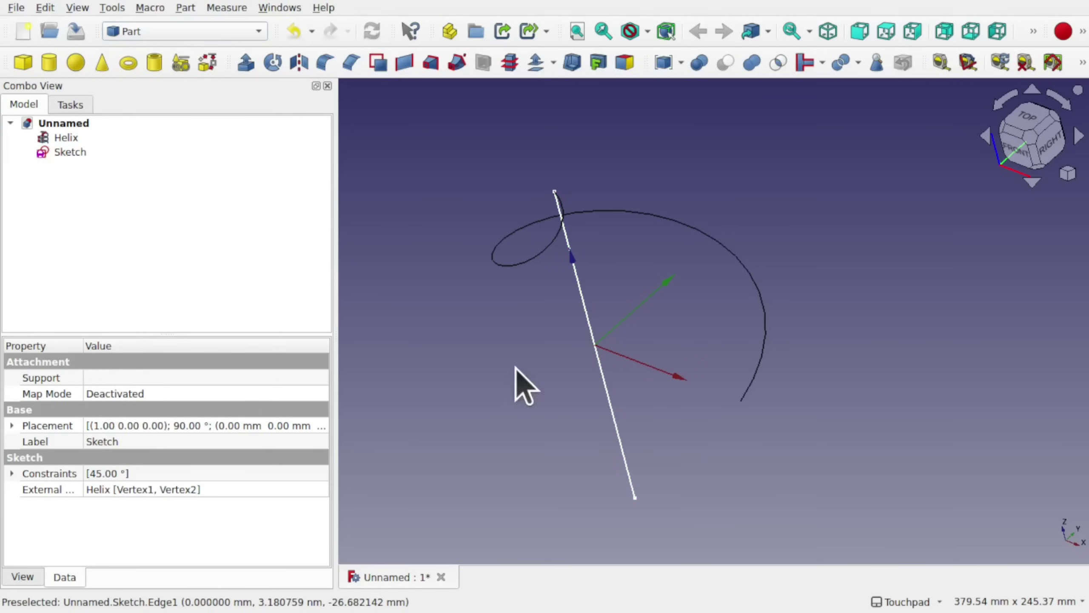
left_click(610, 405)
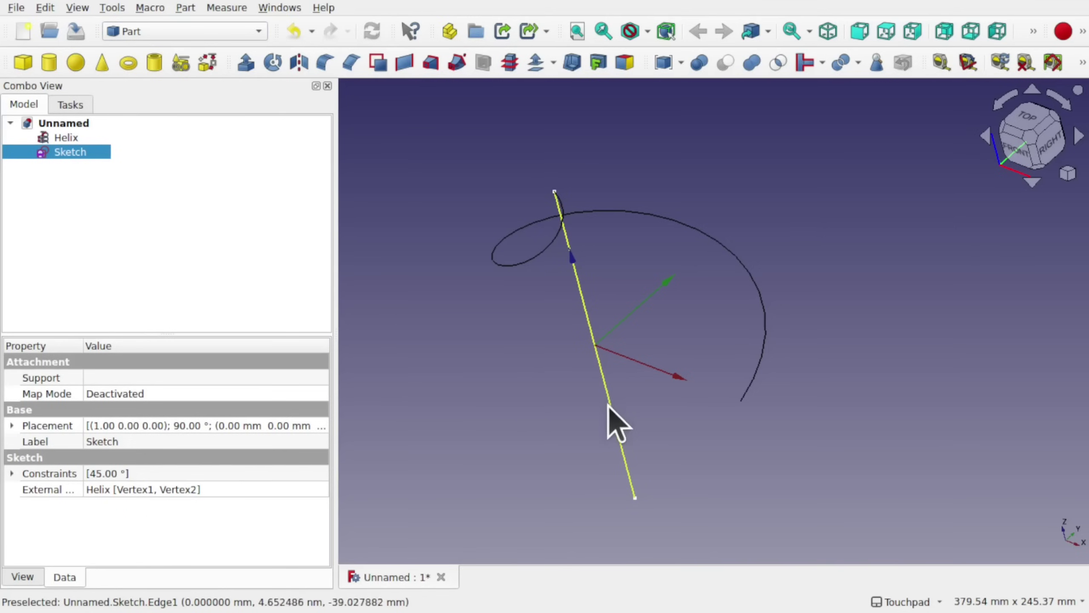
left_click(685, 221, "ctrl")
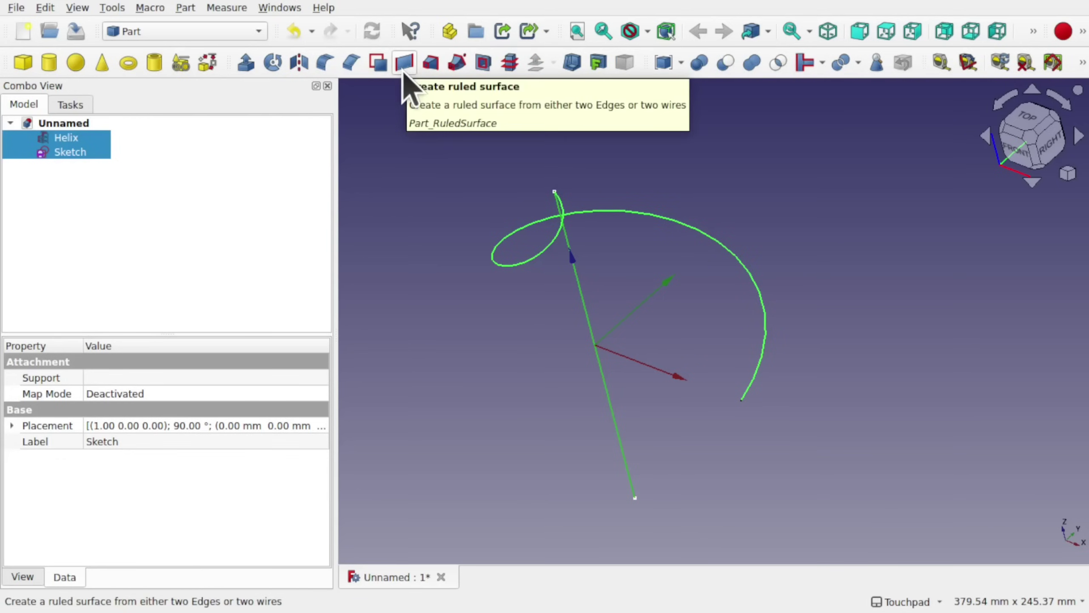
left_click(185, 7)
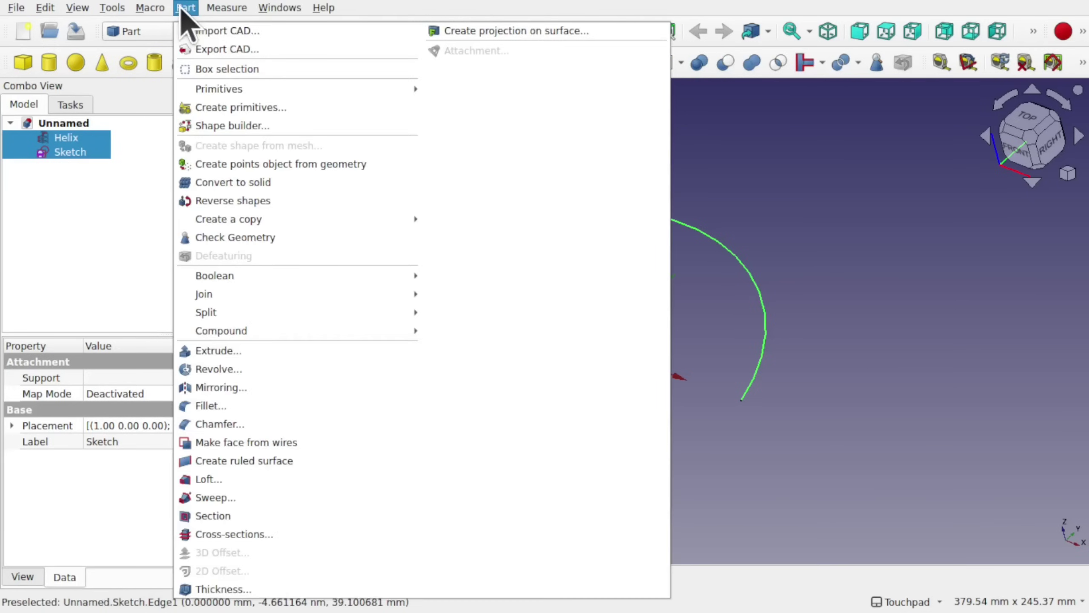
left_click(295, 461)
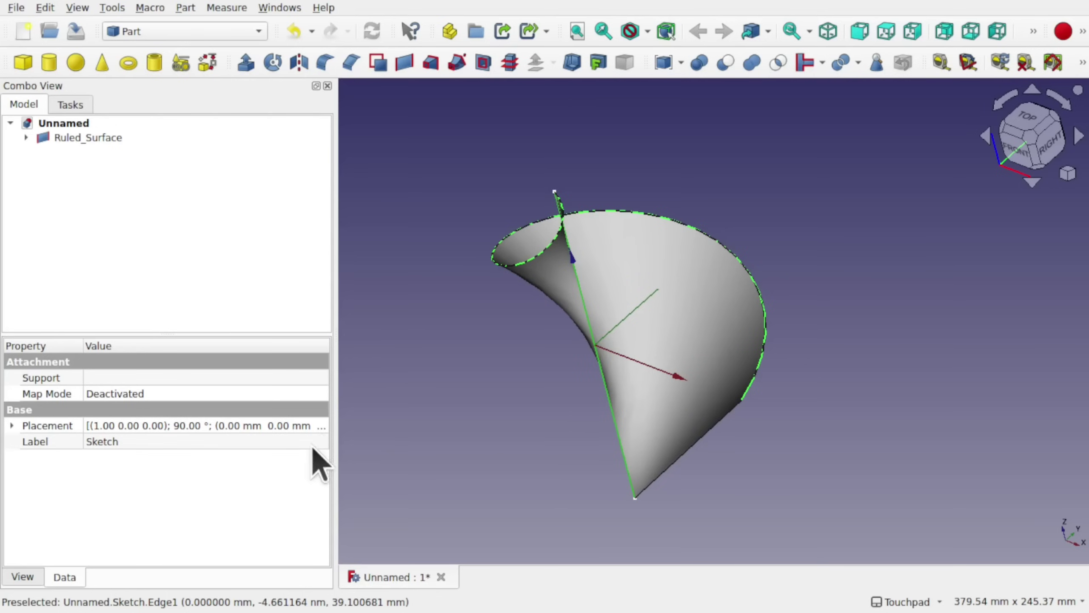
Select the sketch nested under the ruled surface and expand its constraints in the properties, with the names readable.
left_click_drag(687, 226, 532, 251, "alt")
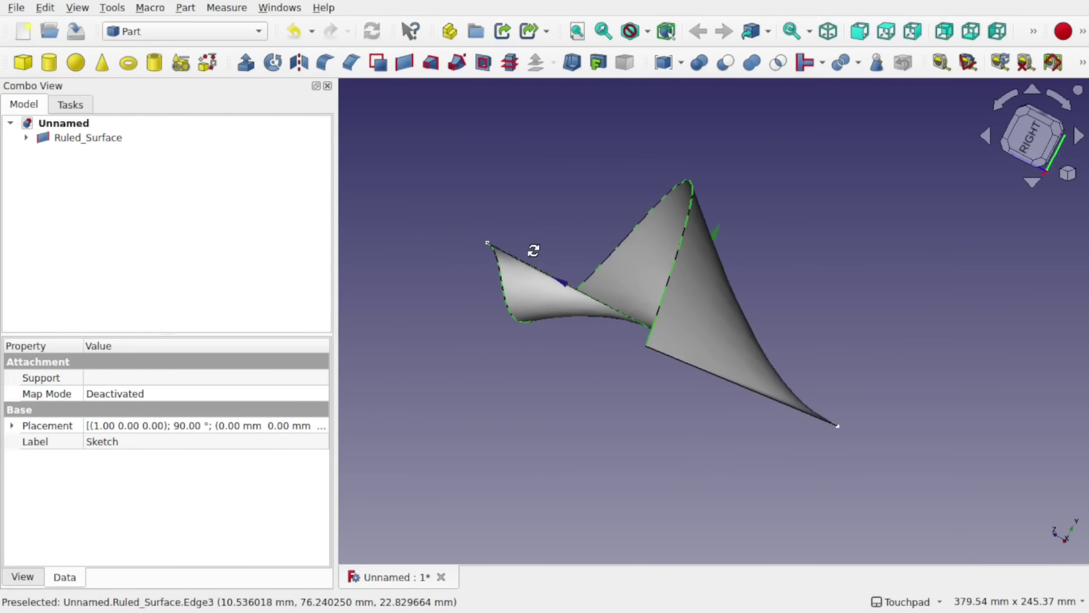
left_click_drag(710, 382, 778, 238, "alt")
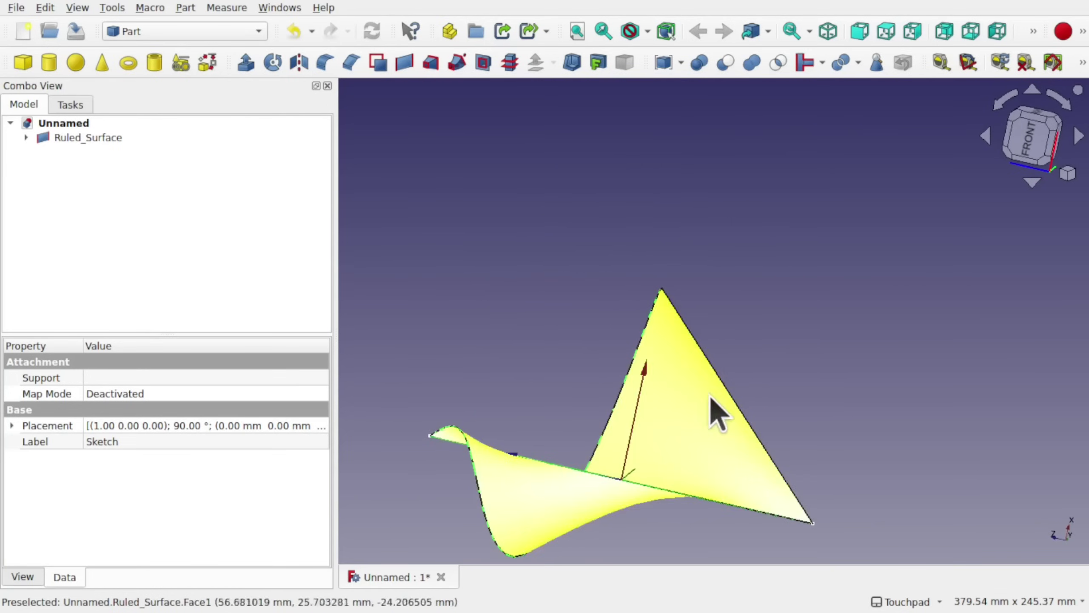
left_click_drag(813, 549, 821, 401, "shift")
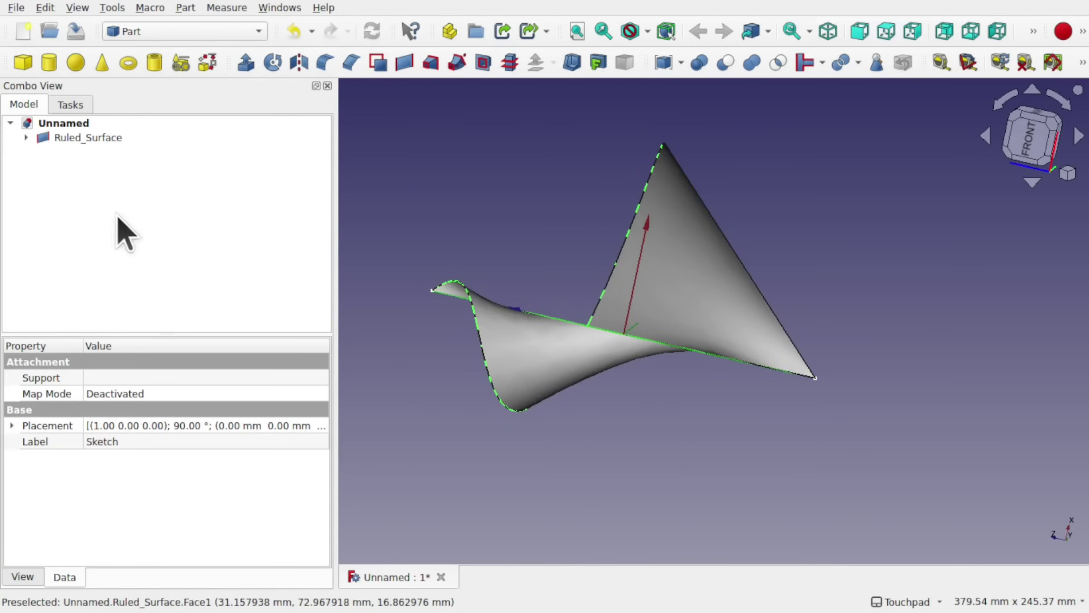
left_click(26, 138)
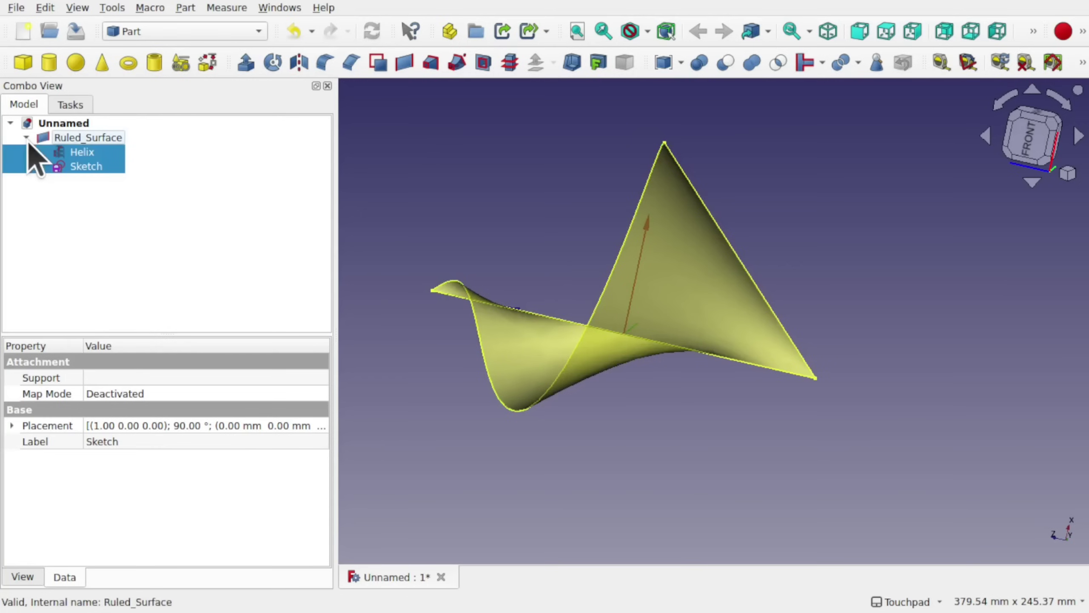
left_click(97, 201)
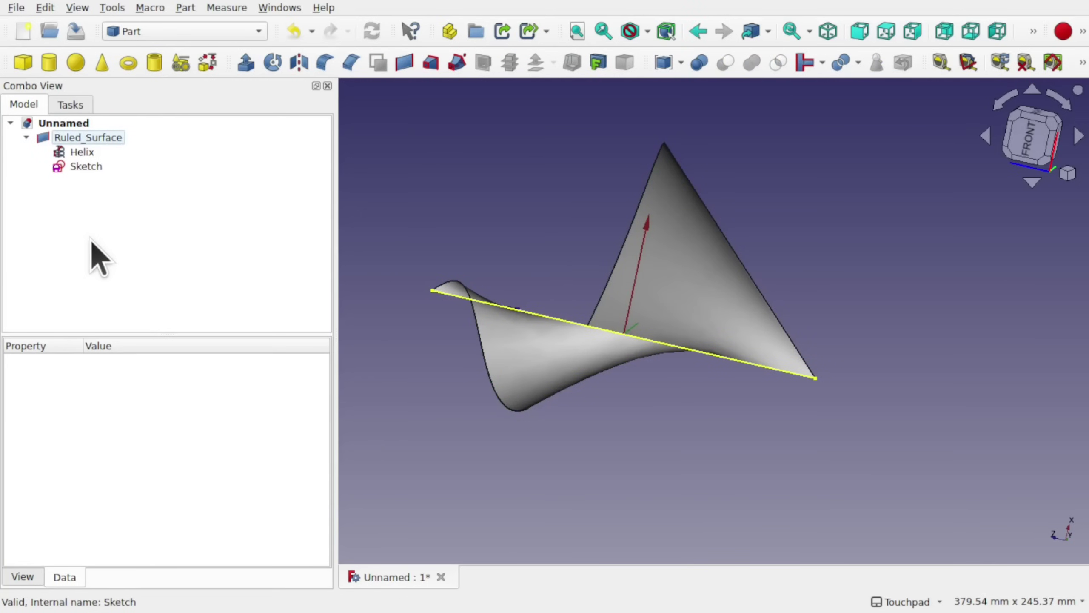
left_click(86, 167)
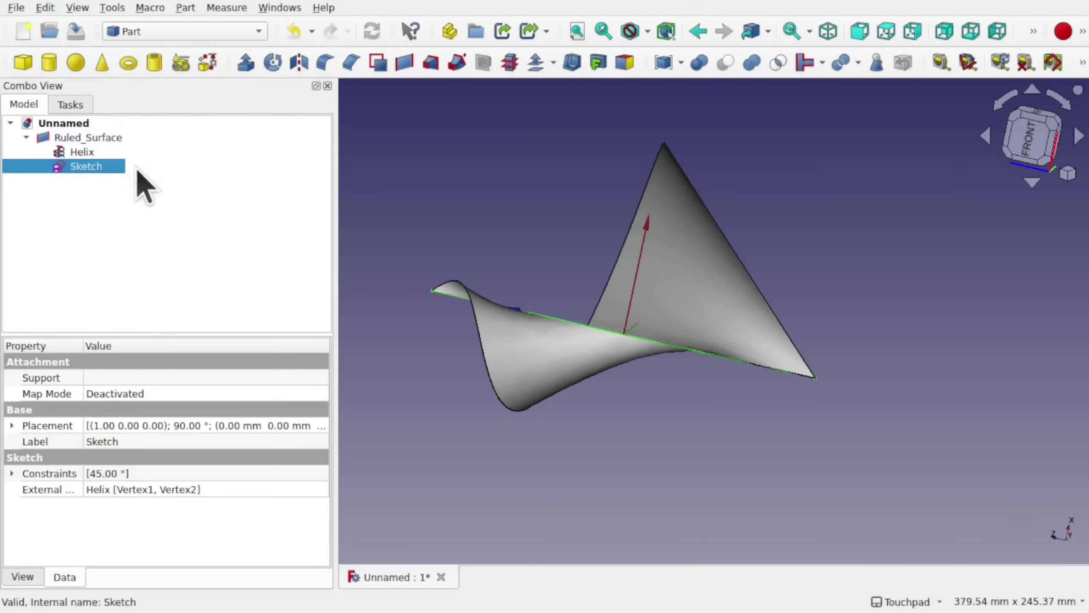
left_click(10, 474)
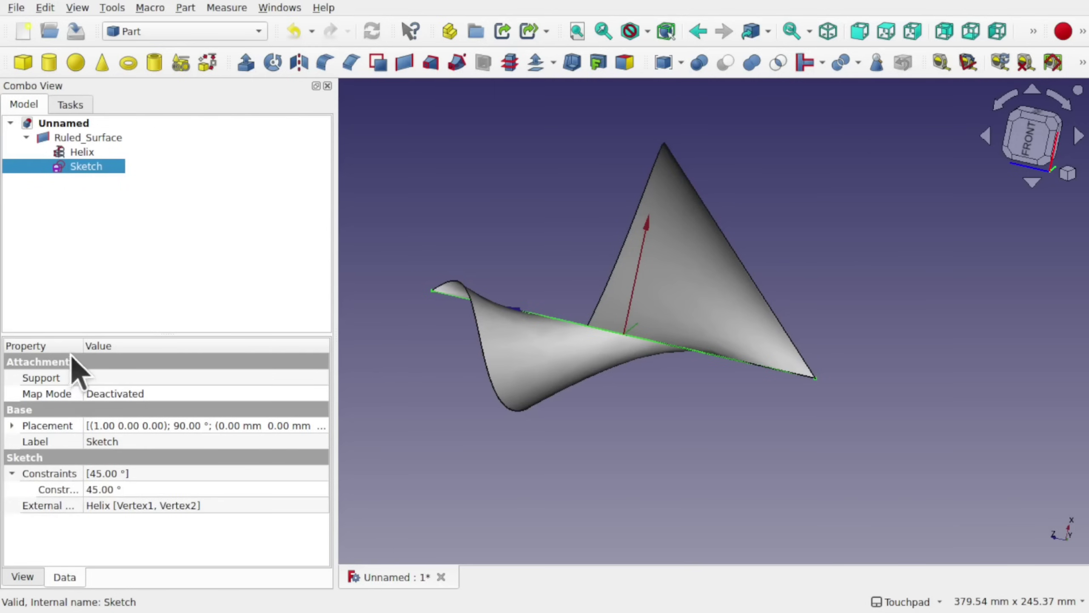
left_click_drag(81, 342, 109, 342)
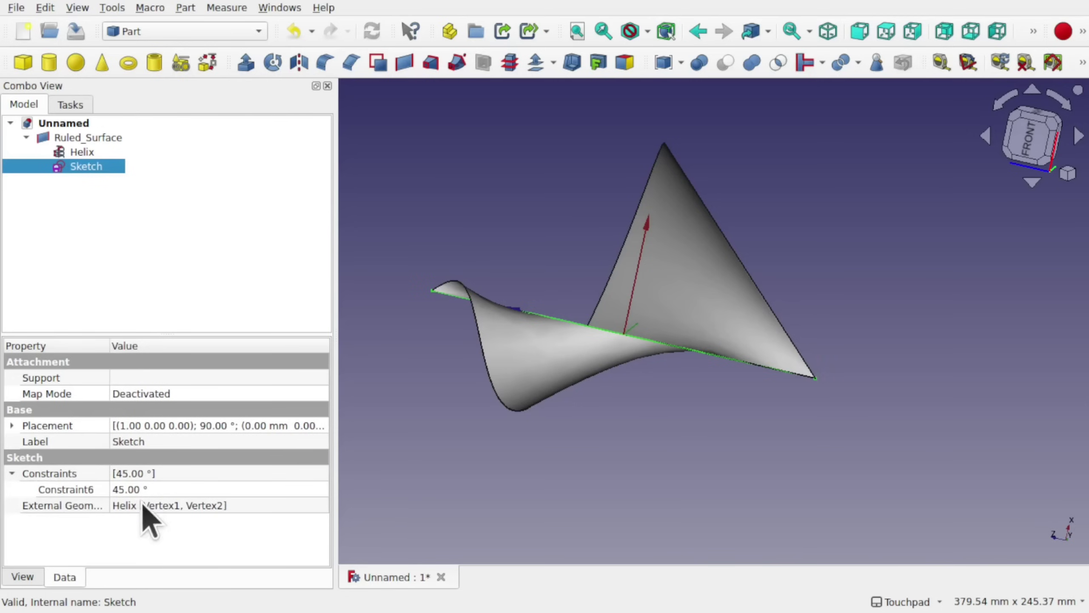
Try 90° for the sketch's angle constraint, and set it to 50° instead.
left_click(130, 489)
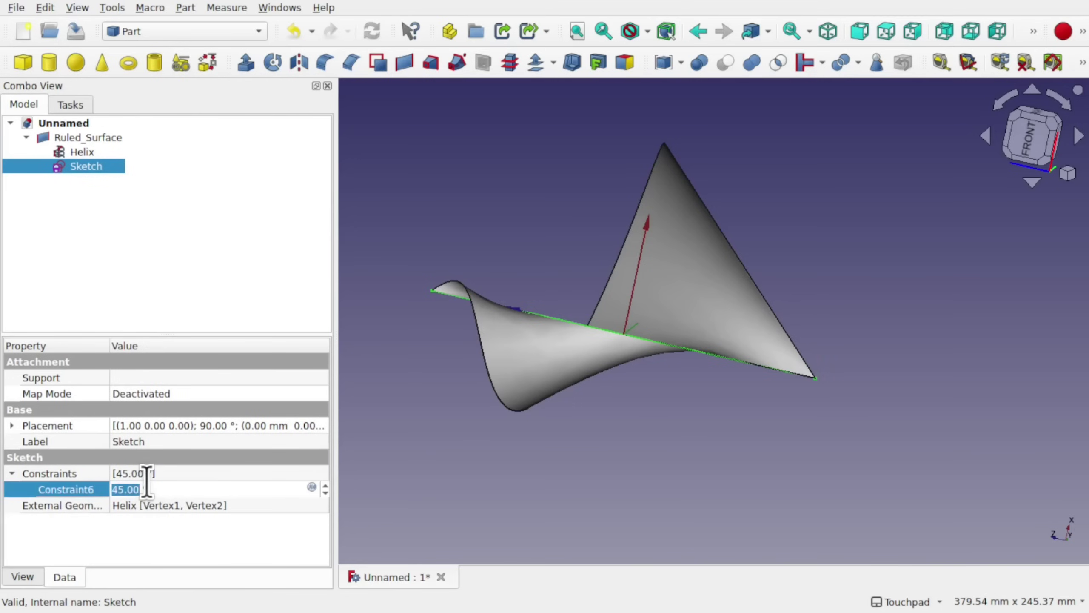
key("Return")
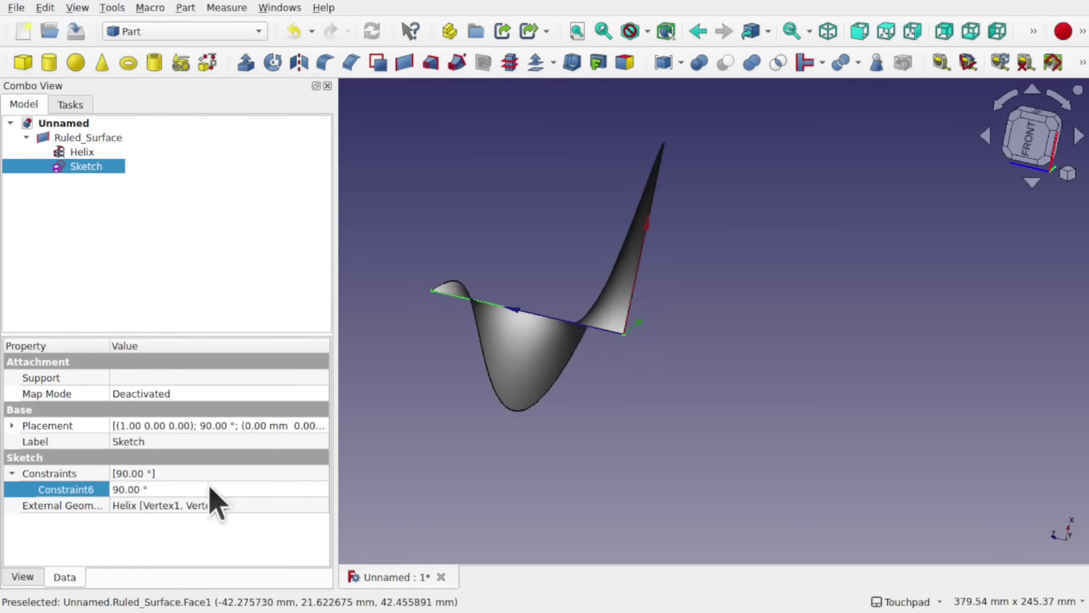
left_click(158, 488)
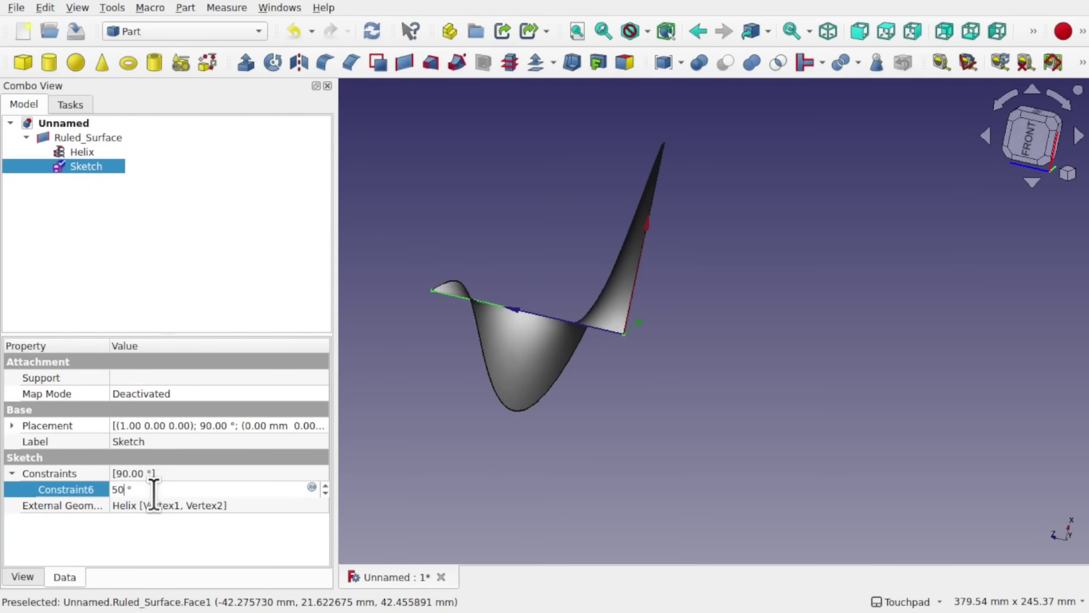
key("Return")
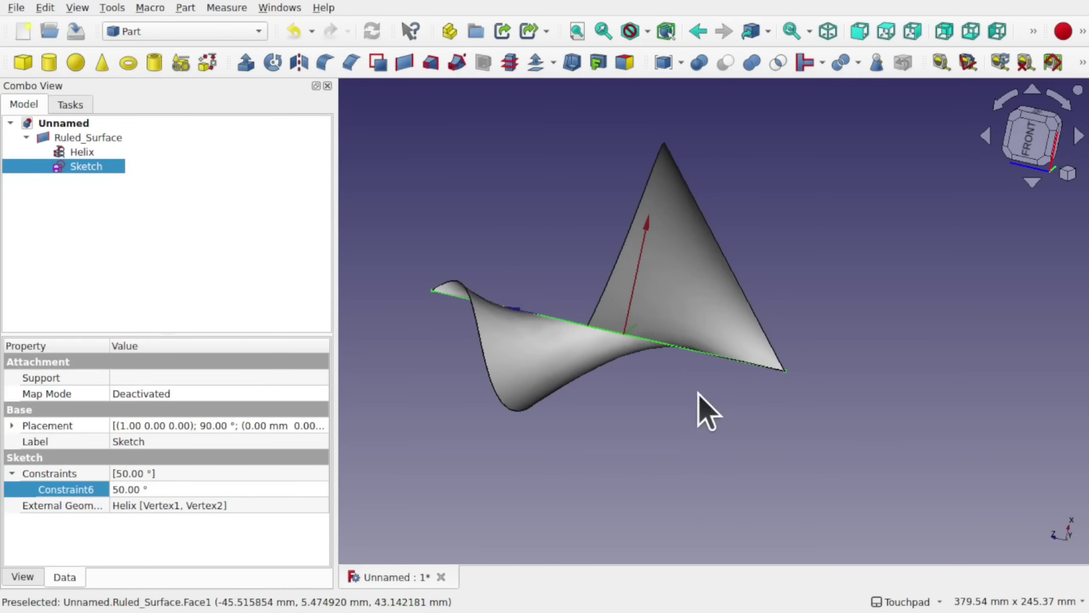
Inspect the ruled surface from several directions, especially its narrow spiral end near the central axis.
left_click_drag(698, 392, 608, 396, "shift")
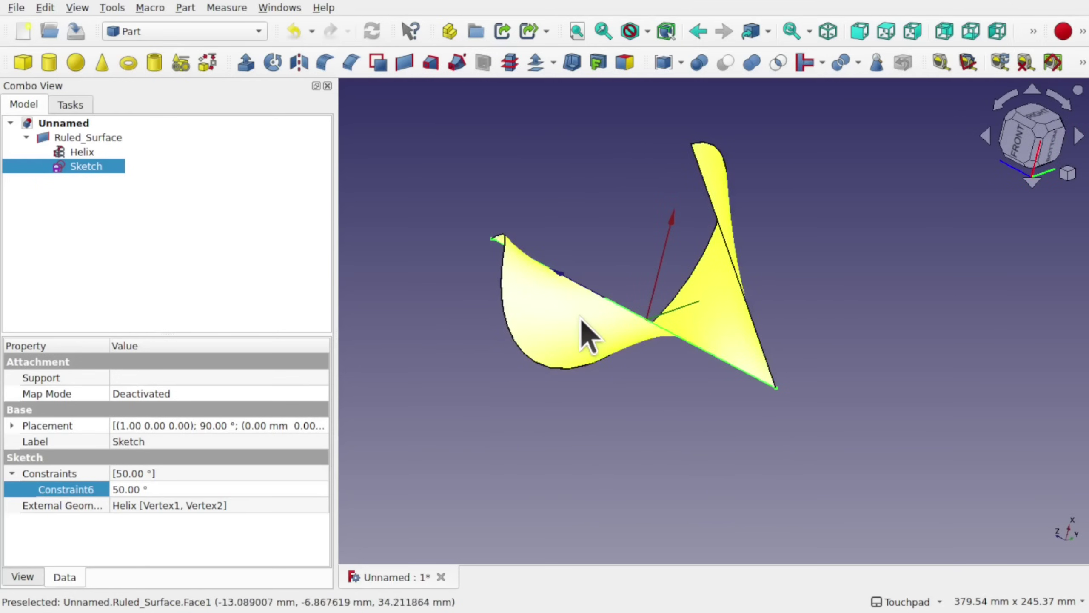
left_click_drag(587, 337, 777, 414, "shift")
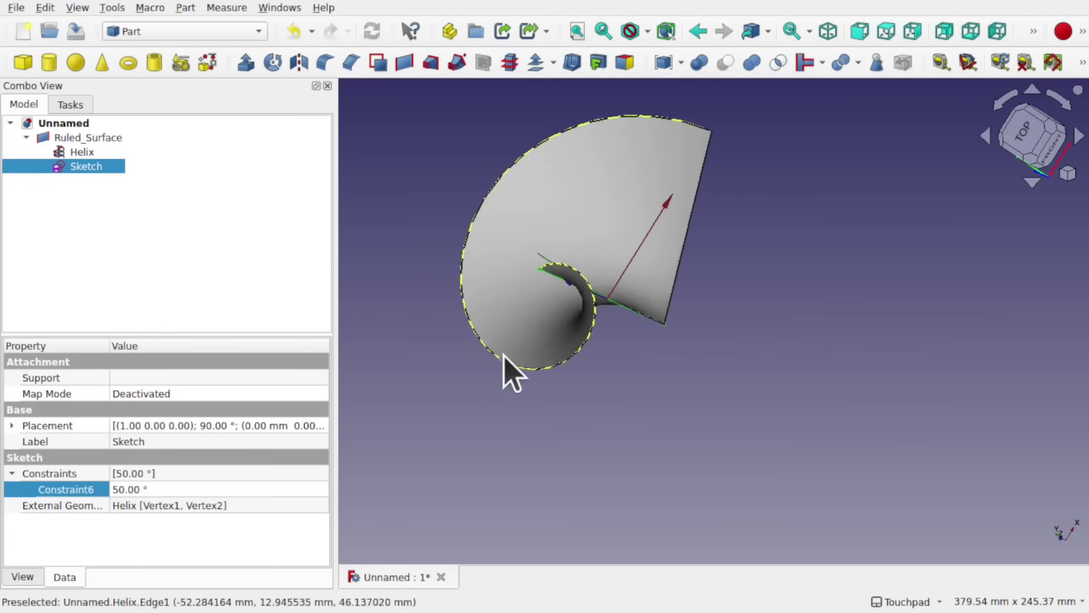
scroll(537, 263, "up", 8)
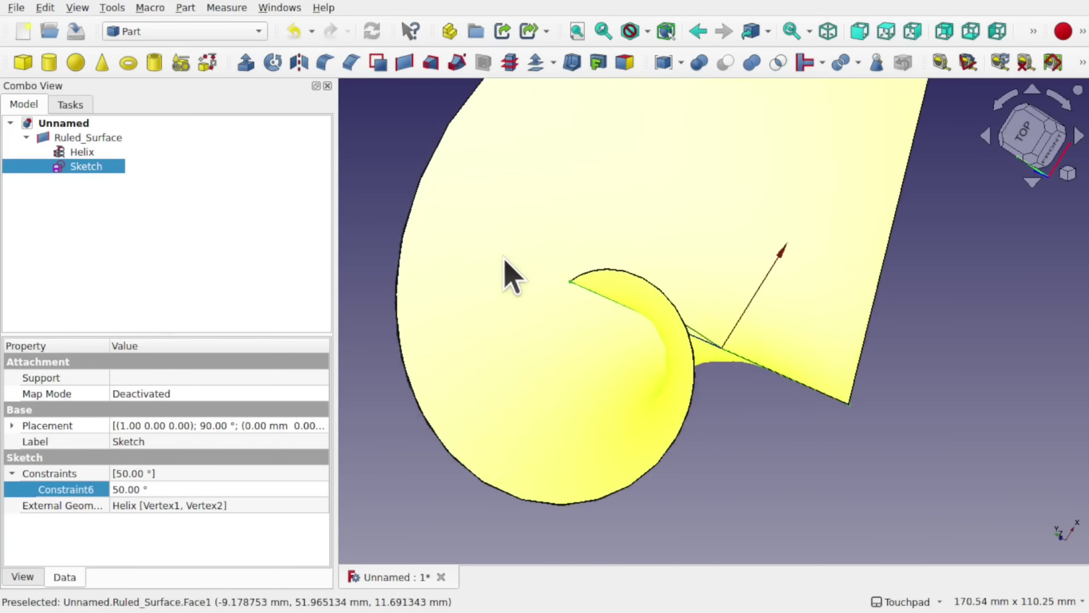
left_click_drag(593, 328, 625, 363, "shift")
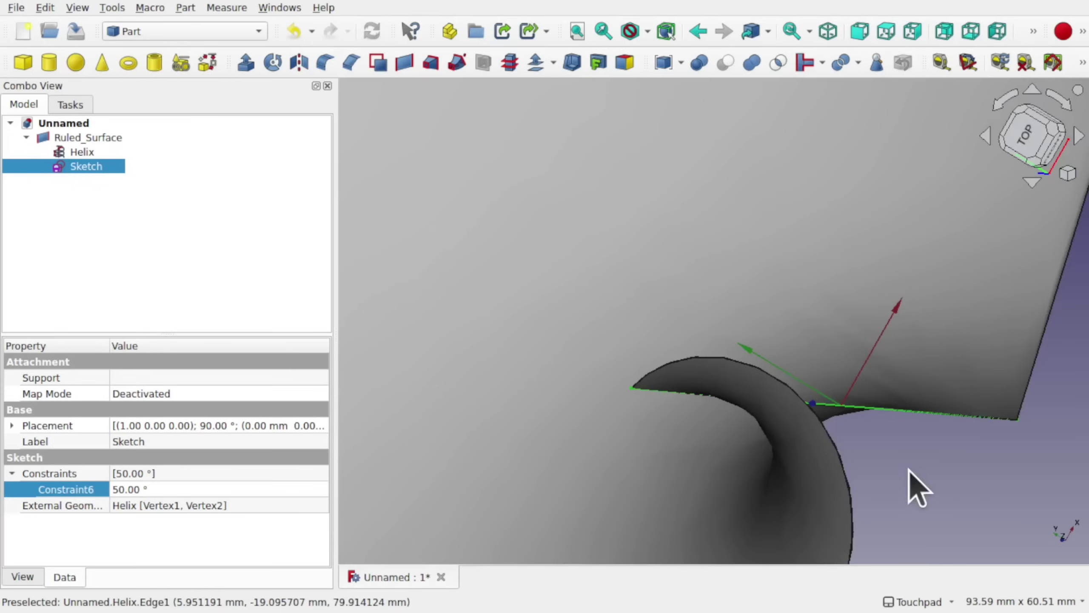
scroll(885, 465, "down", 3)
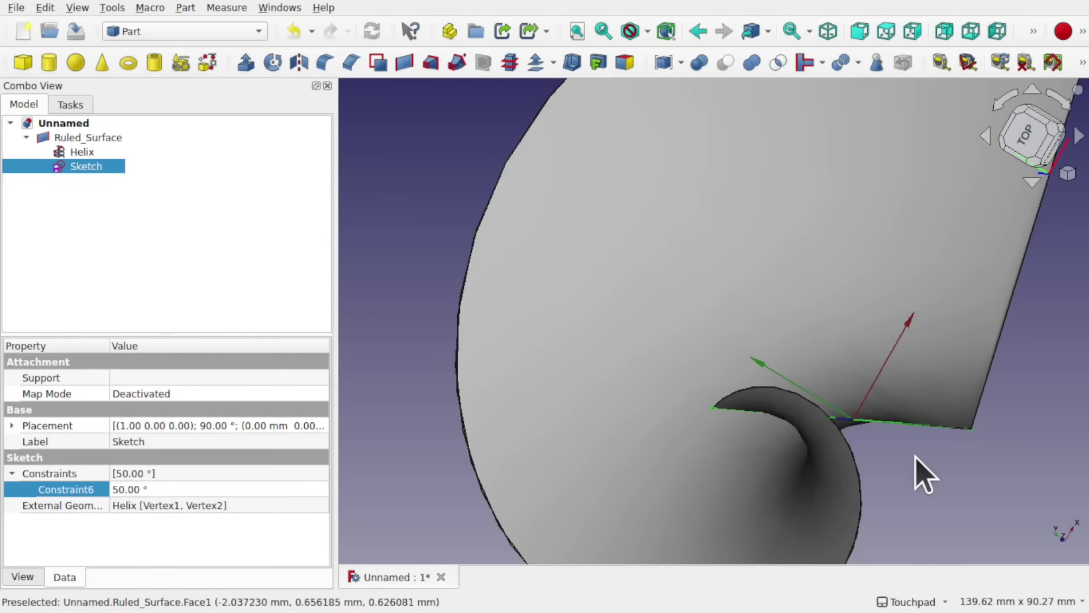
Try an angle of -30° for the helix and update the ruled surface.
scroll(912, 456, "down", 3)
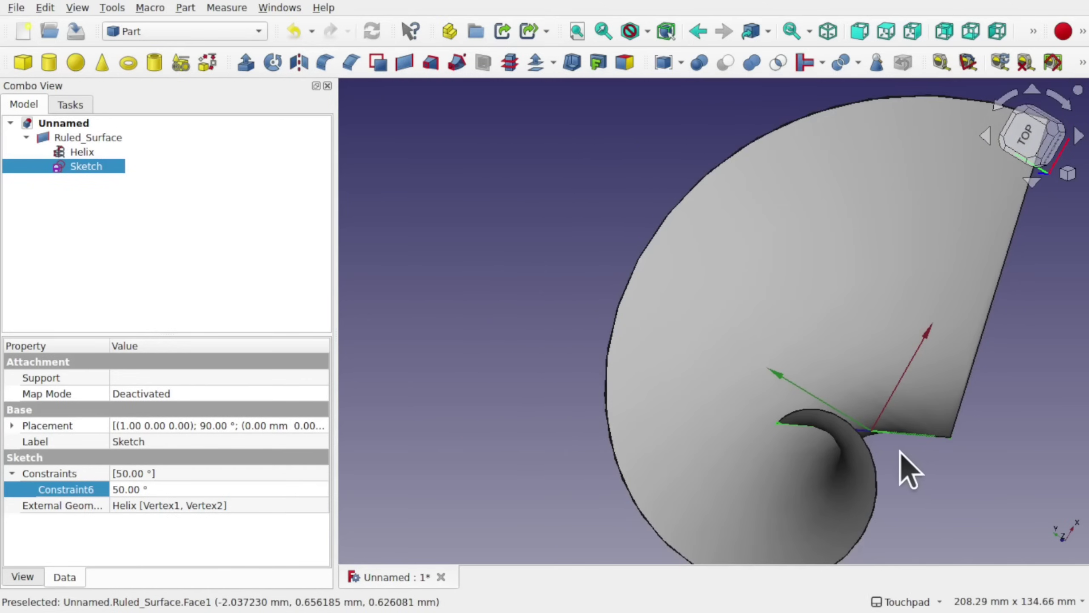
left_click(72, 151)
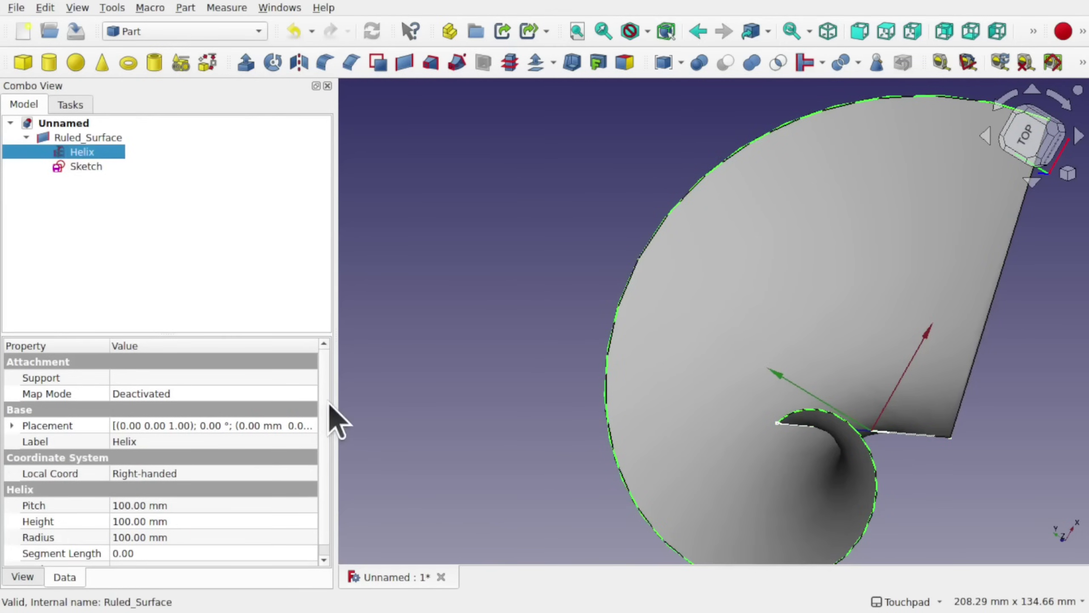
scroll(328, 471, "down", 1)
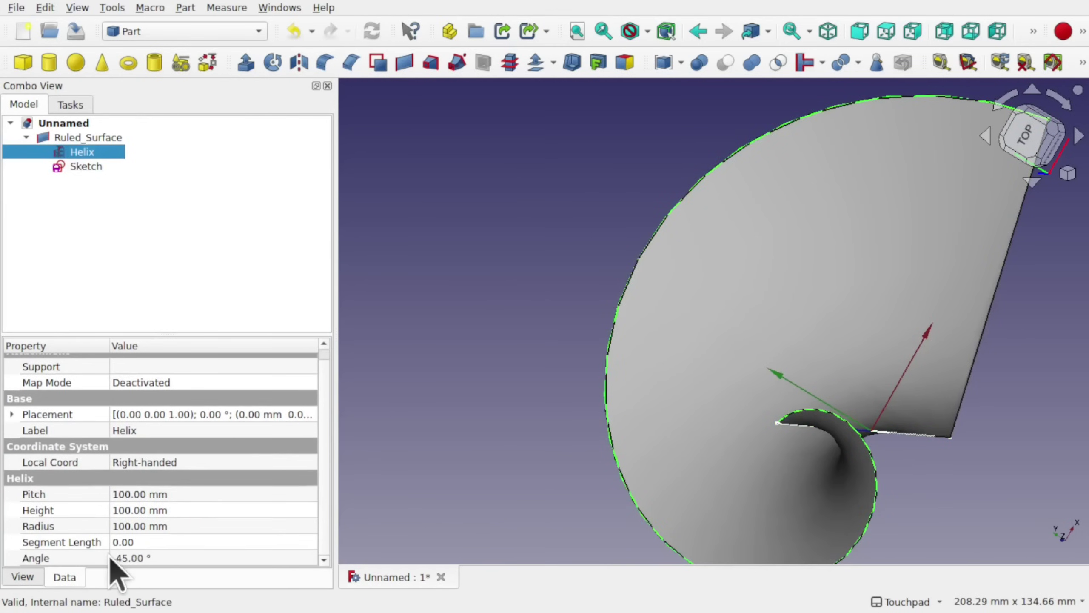
left_click(130, 558)
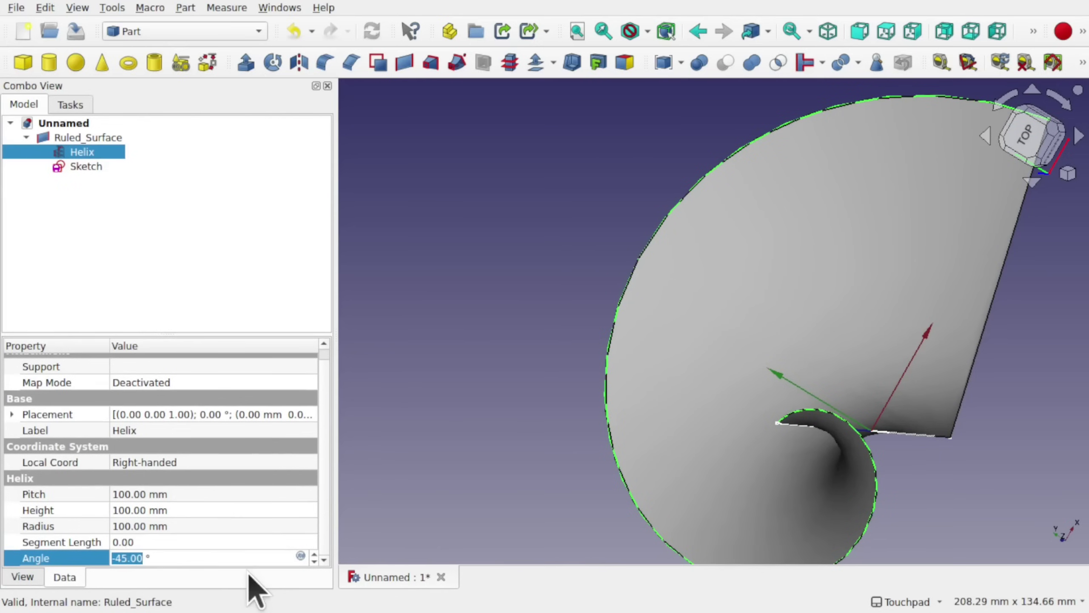
type("-30")
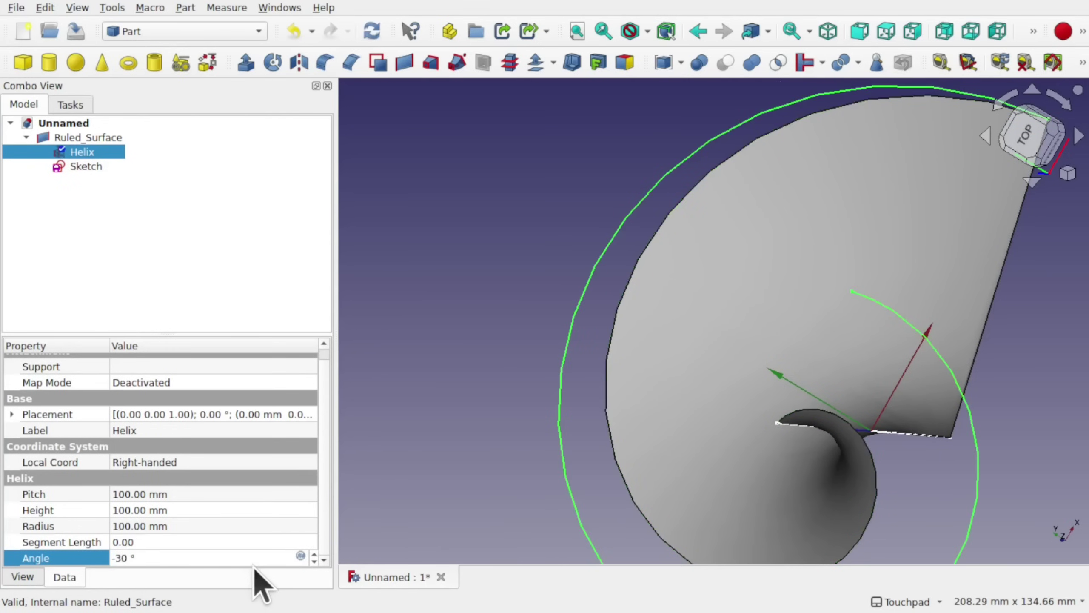
left_click_drag(900, 433, 797, 403, "shift")
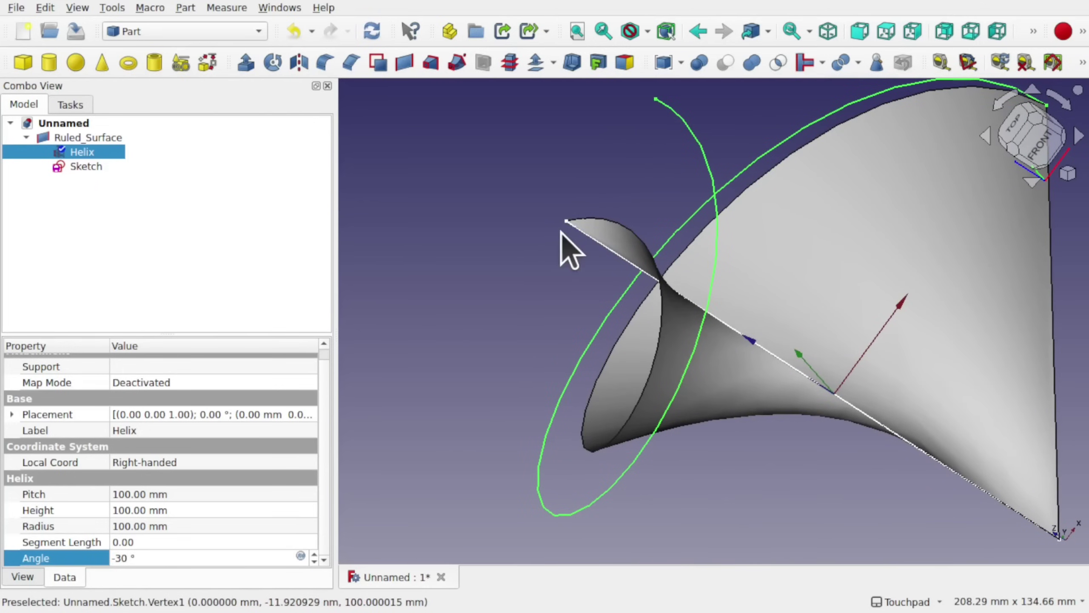
left_click(506, 227)
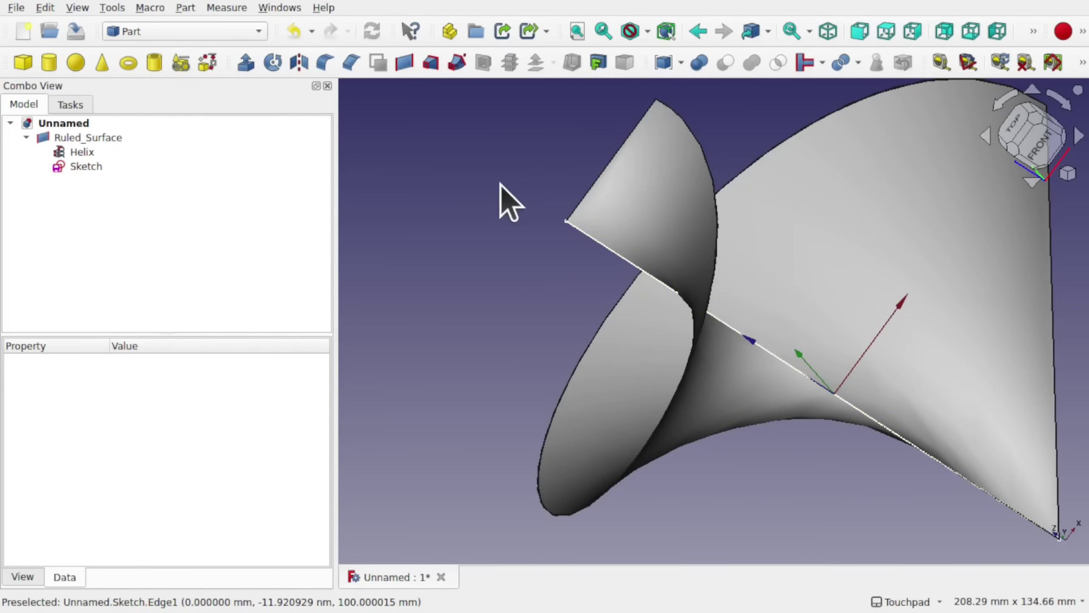
Open the sketch to examine where its vertical line and upper helix reference point sit, and close it without changes.
double_click(88, 167)
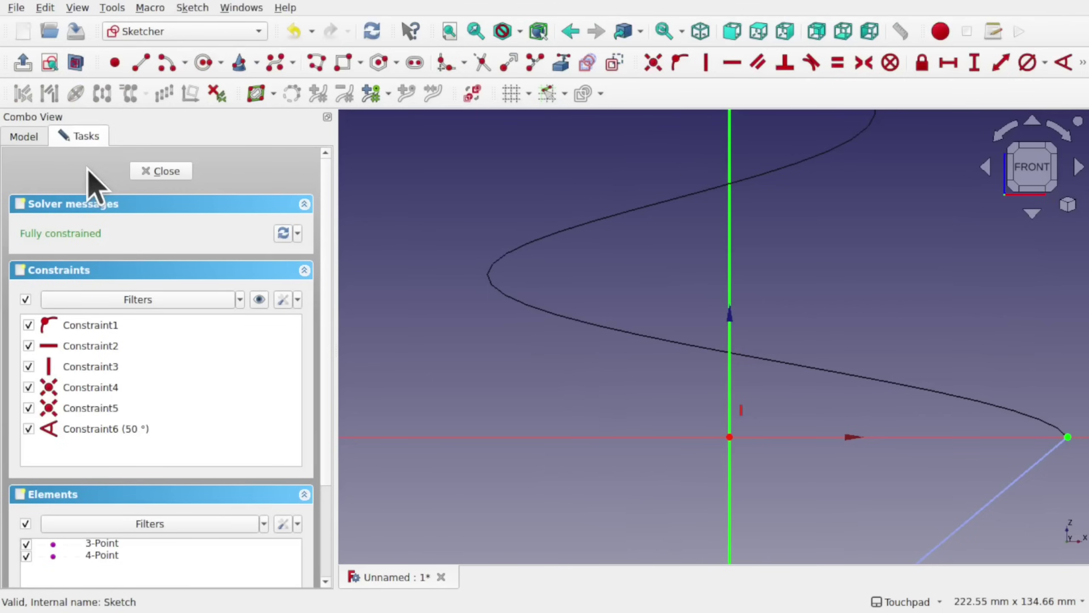
mouse_move(893, 244)
middle_mouse_down("shift")
mouse_move(867, 243)
mouse_move(877, 528)
middle_mouse_up("shift")
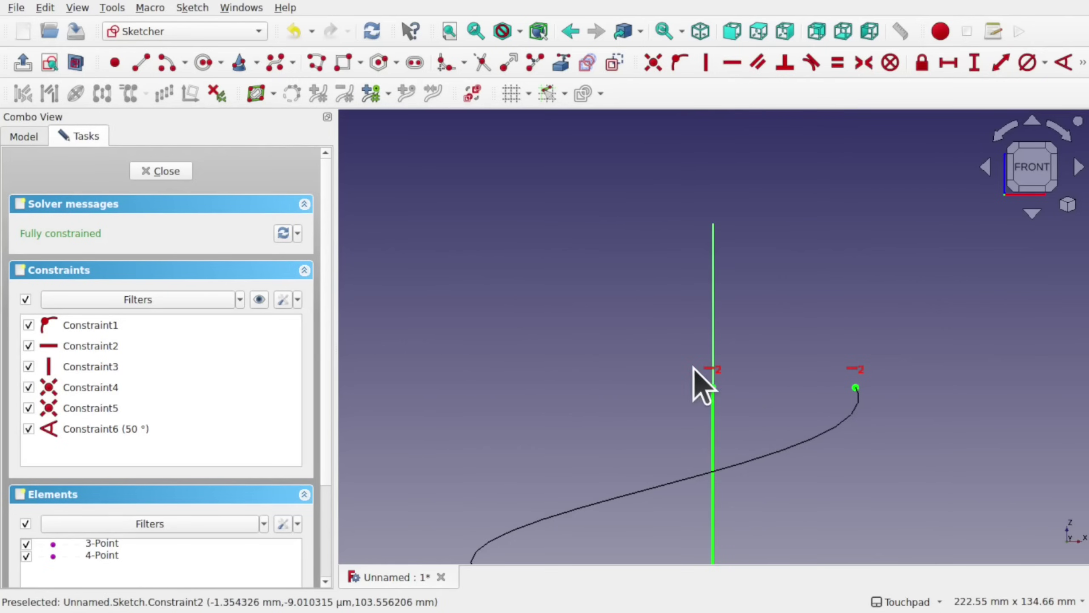
left_click(175, 172)
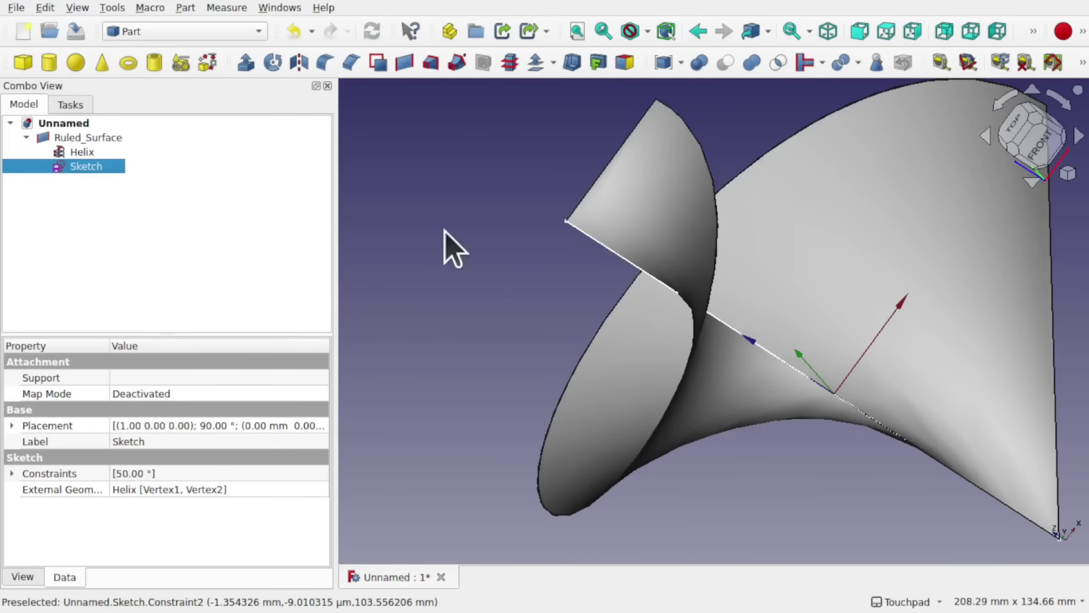
Set the helix angle back to -45° and update the ruled surface.
left_click(80, 152)
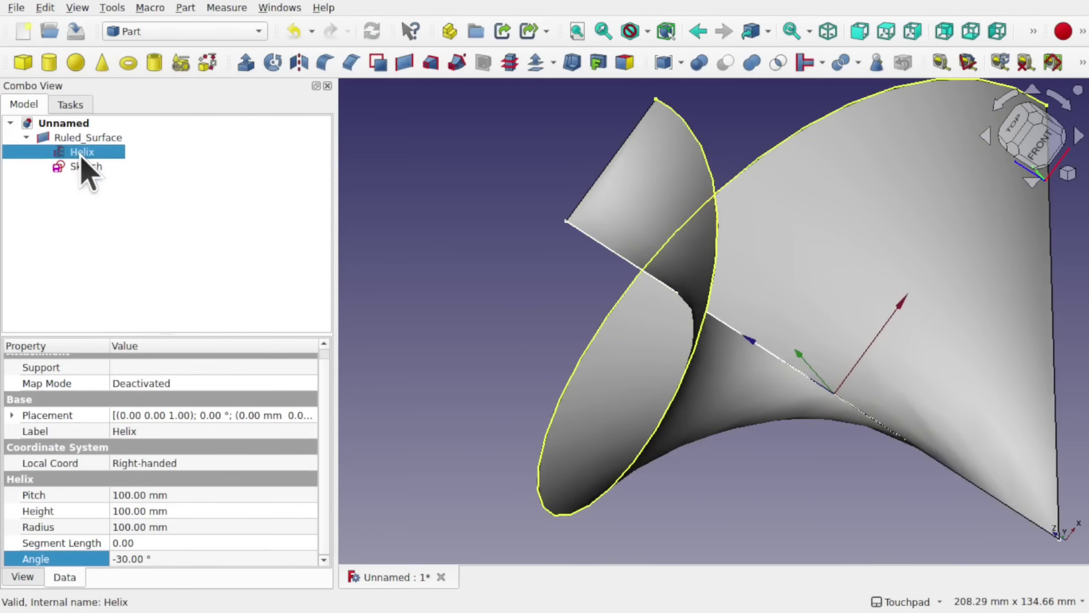
left_click(149, 558)
key("BackSpace")
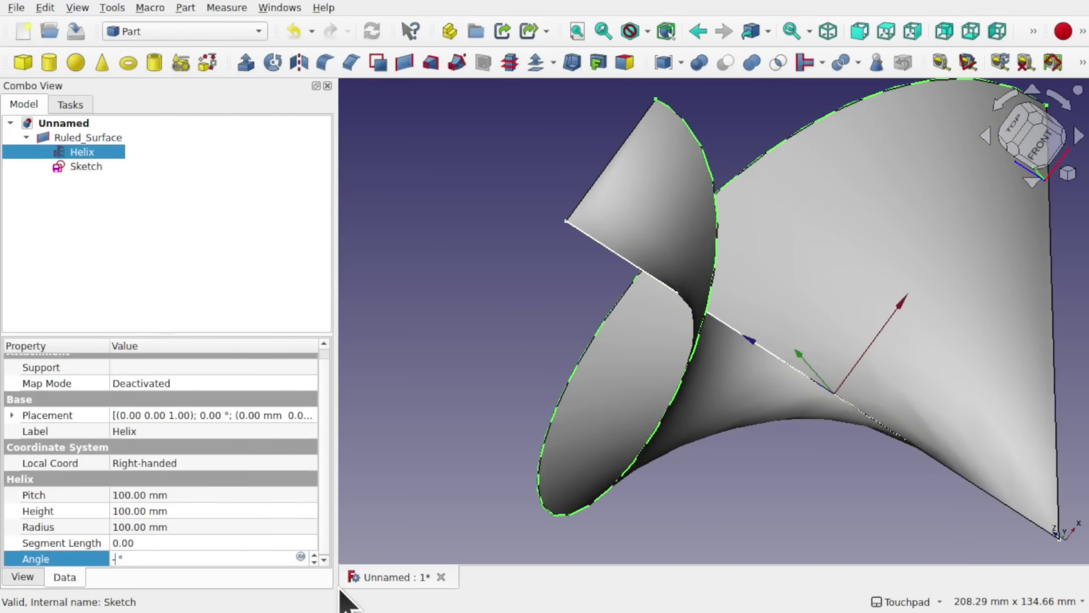
type("-45")
left_click(489, 385)
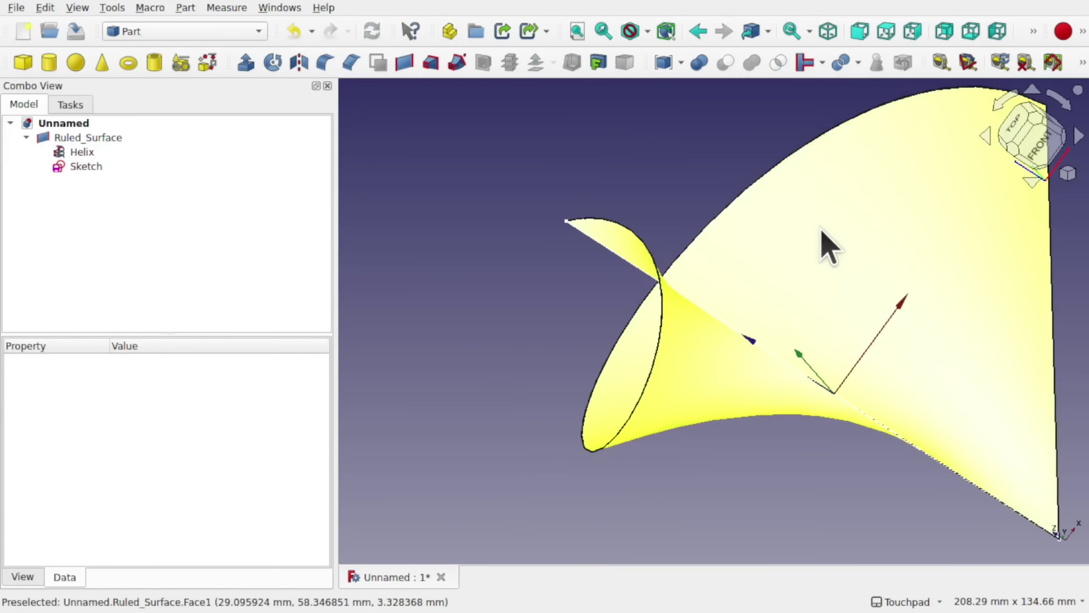
Try a filled 3D offset of 1 mm on the ruled surface, inspect its narrow end, and cancel the operation.
left_click(823, 243)
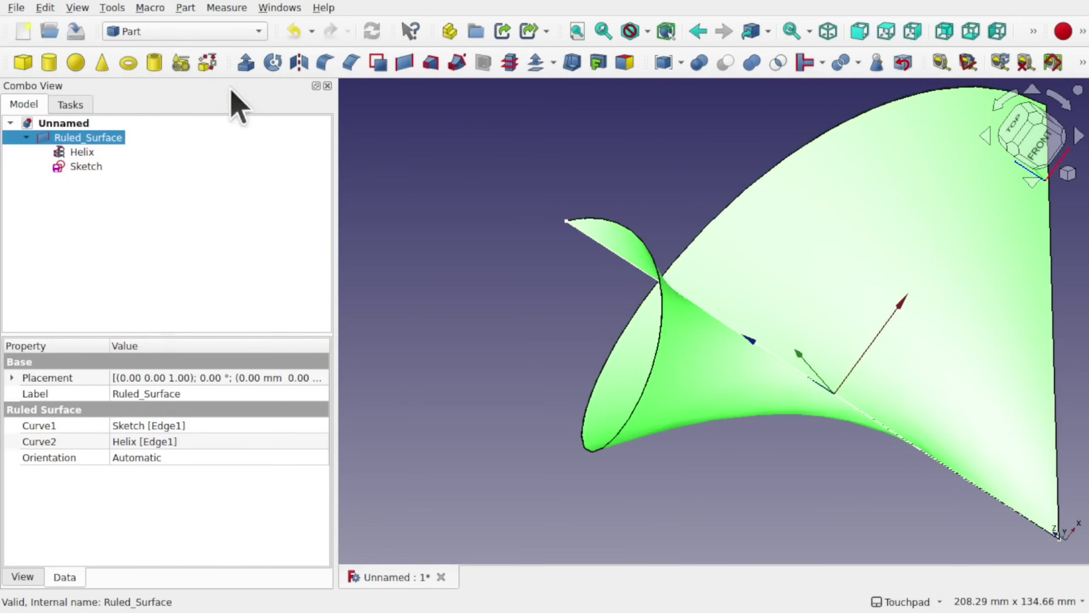
left_click(185, 9)
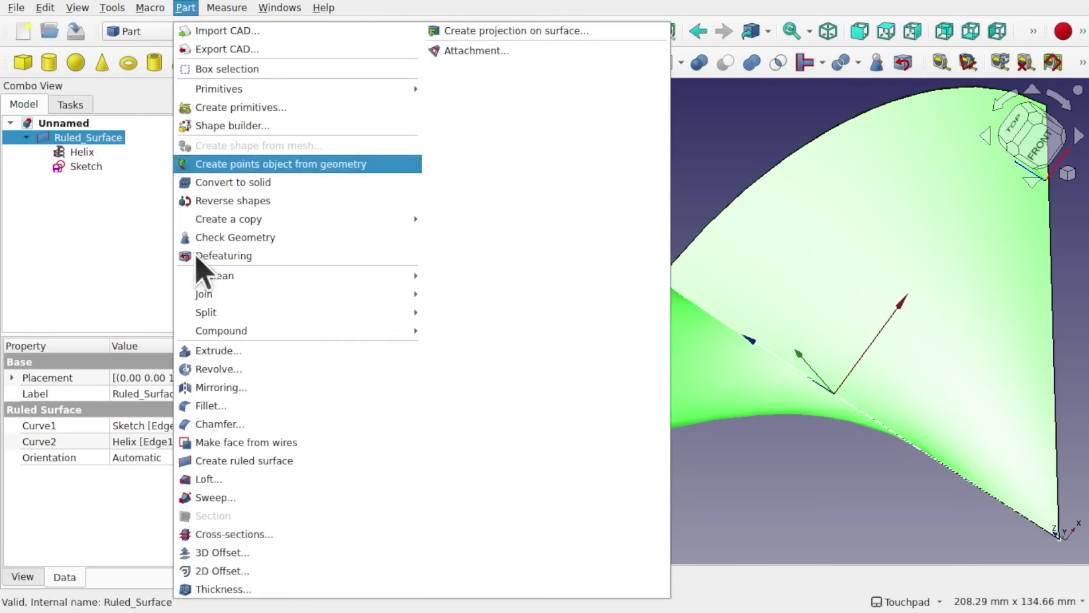
left_click(248, 553)
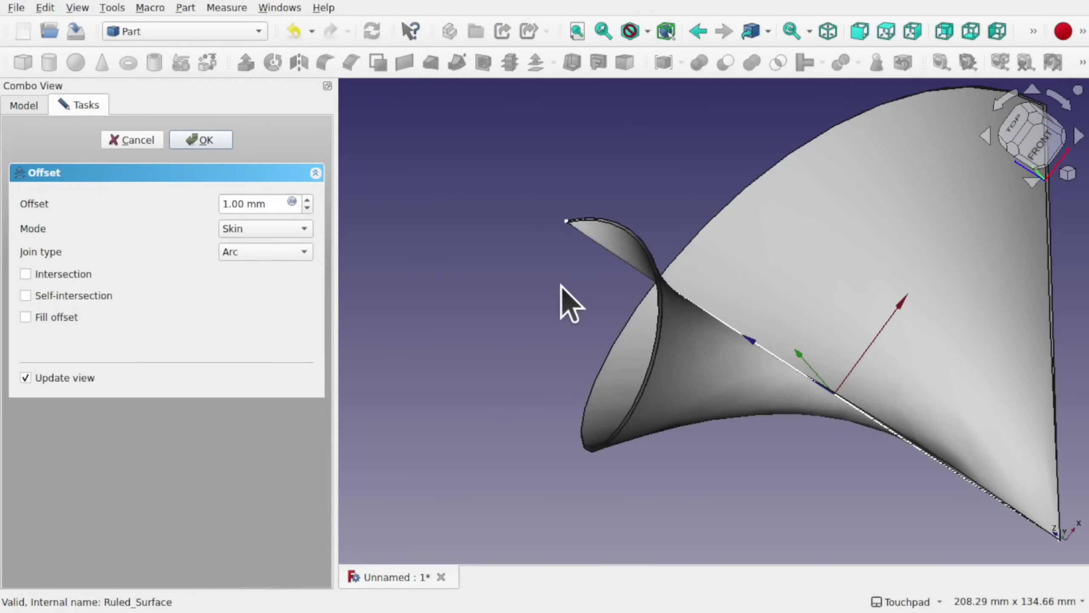
scroll(570, 304, "up", 5)
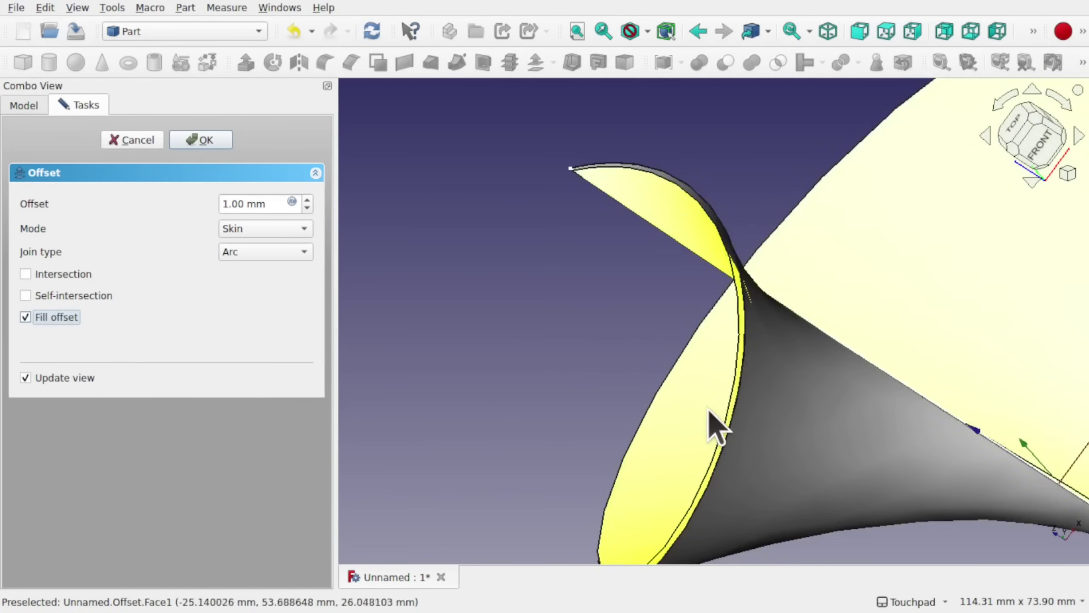
scroll(712, 420, "up", 3)
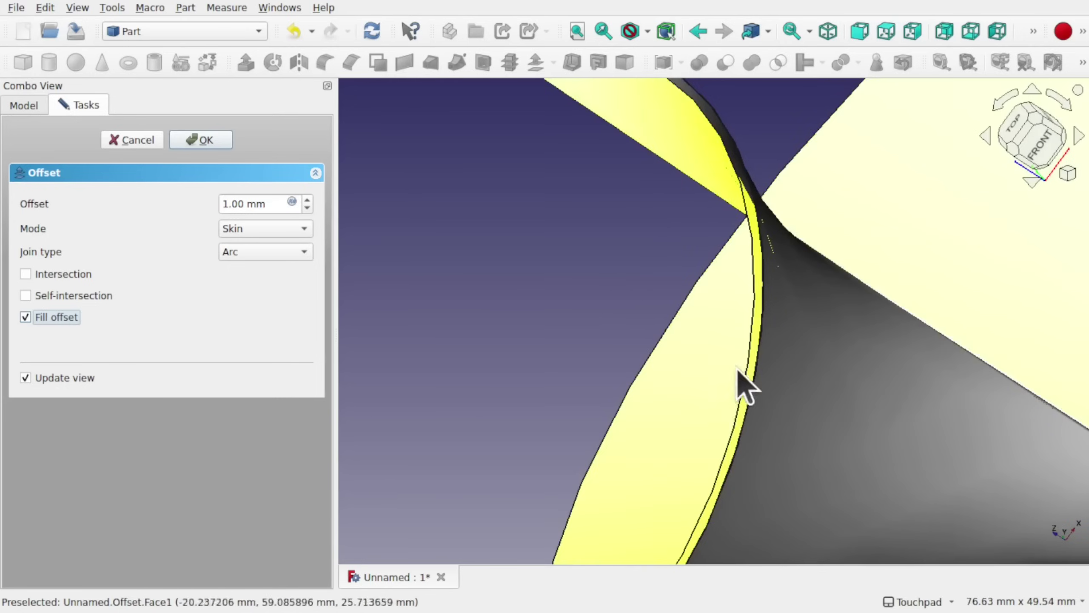
scroll(382, 317, "down", 4)
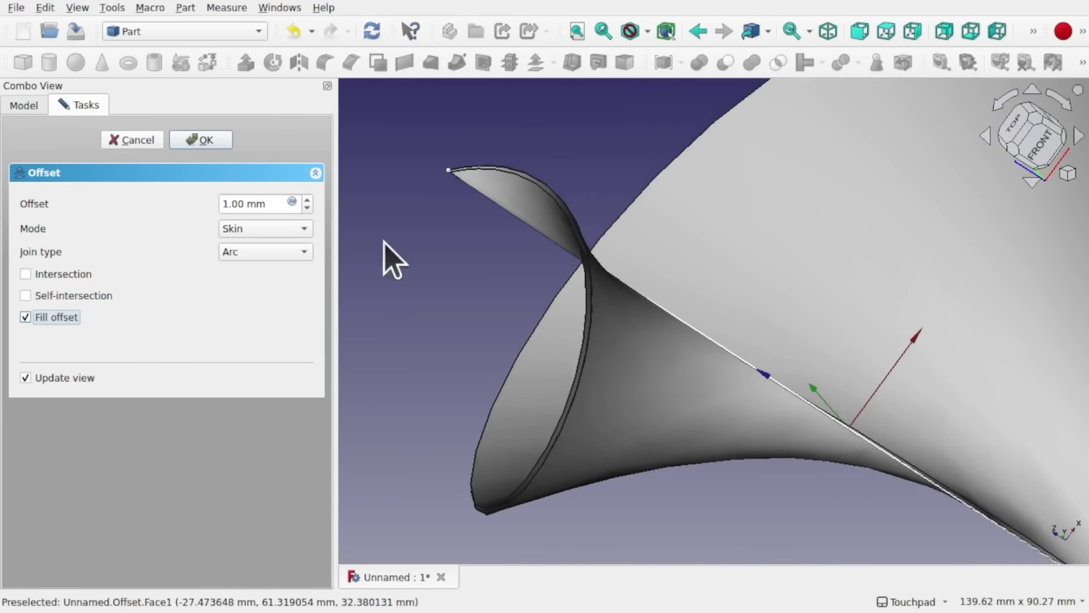
left_click(206, 141)
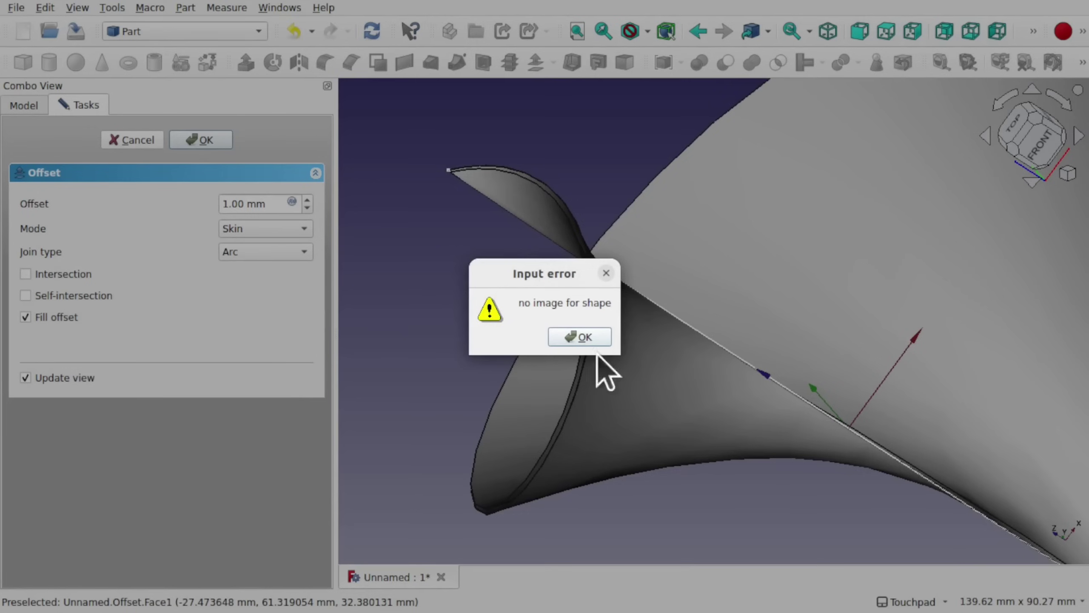
left_click(606, 273)
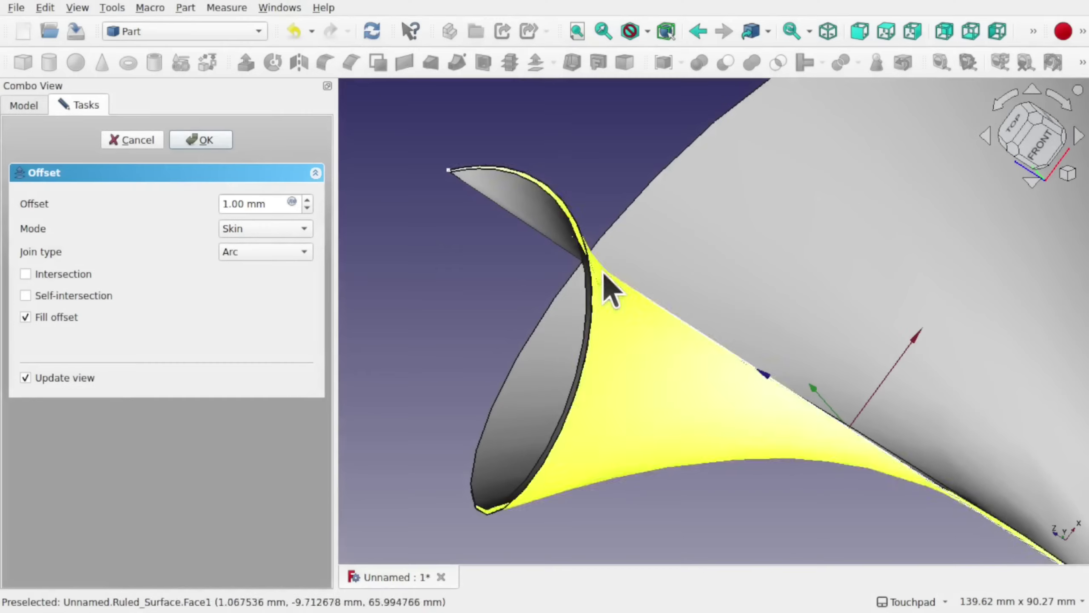
left_click(150, 145)
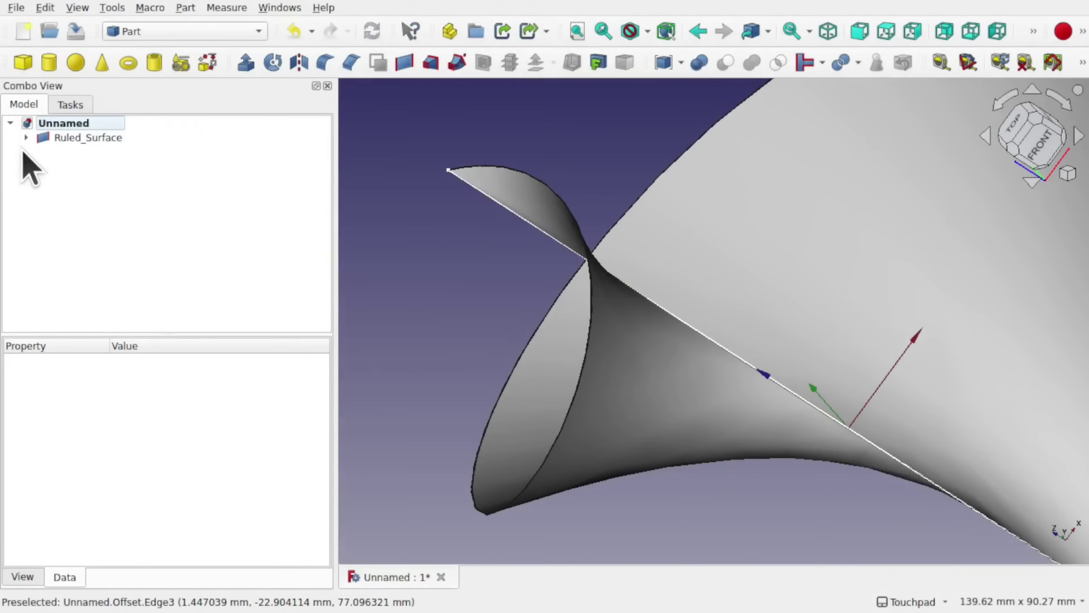
Set the angle of the helix nested under the ruled surface to -42° and update the surface.
left_click(27, 137)
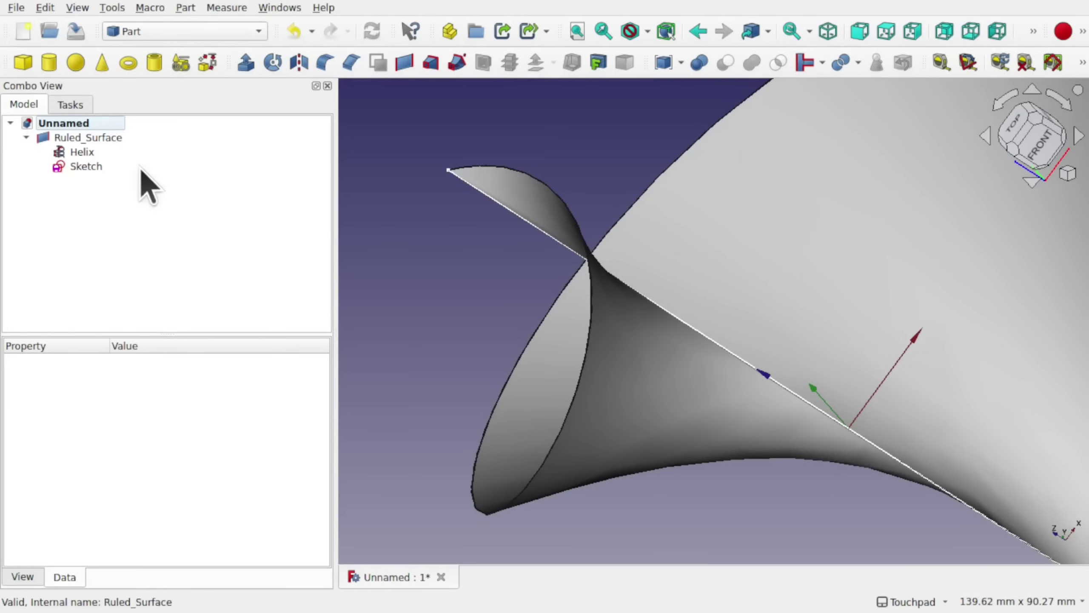
left_click(83, 151)
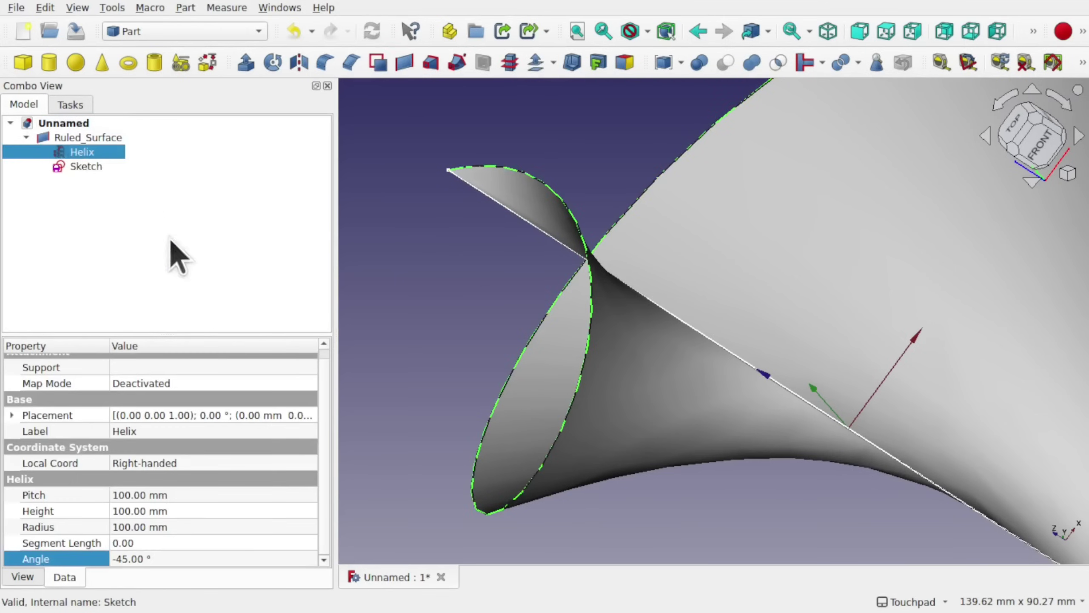
left_click(136, 558)
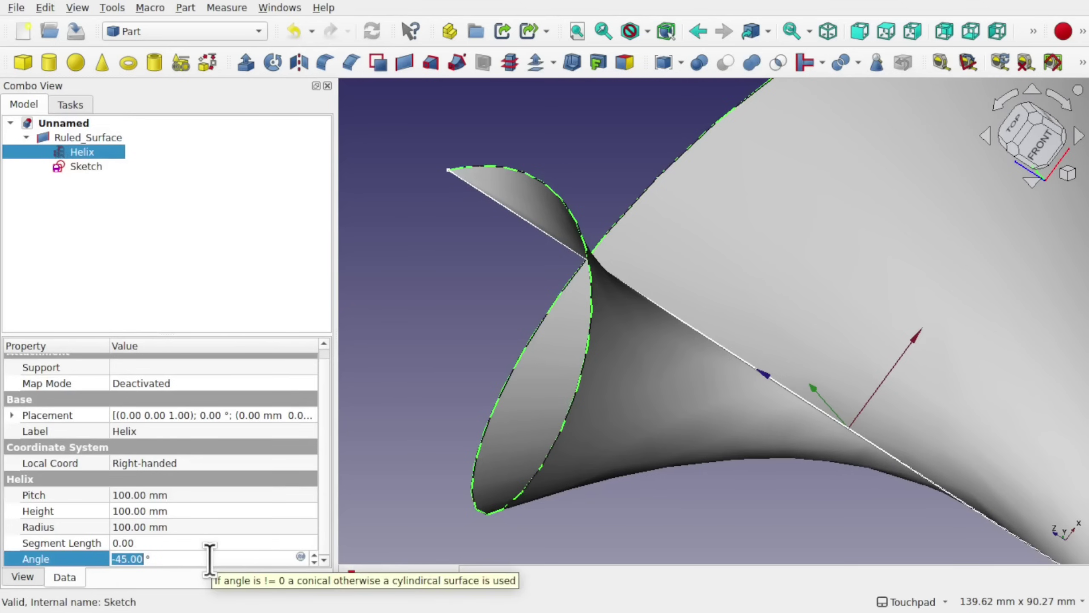
type("-42")
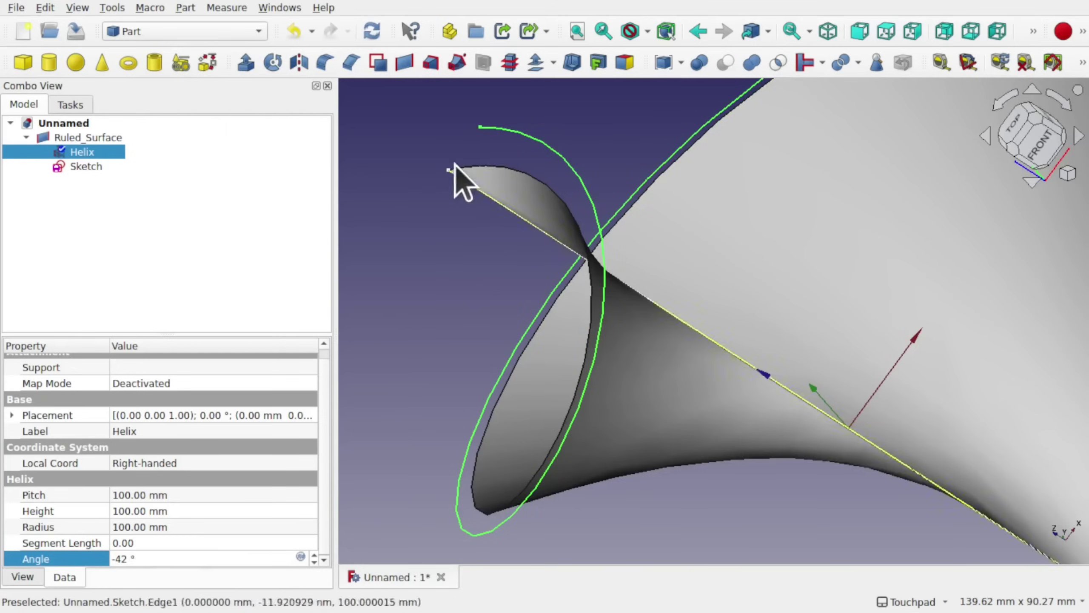
left_click(423, 252)
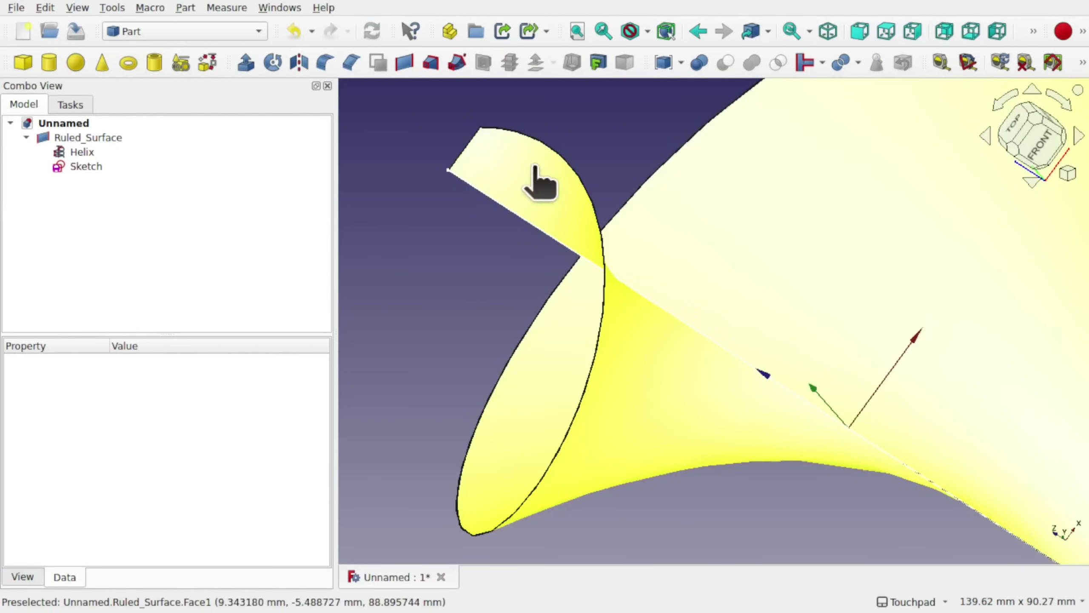
Thicken the ruled surface with a 3D offset of 2 mm in Skin mode, with Fill offset enabled.
left_click(532, 168)
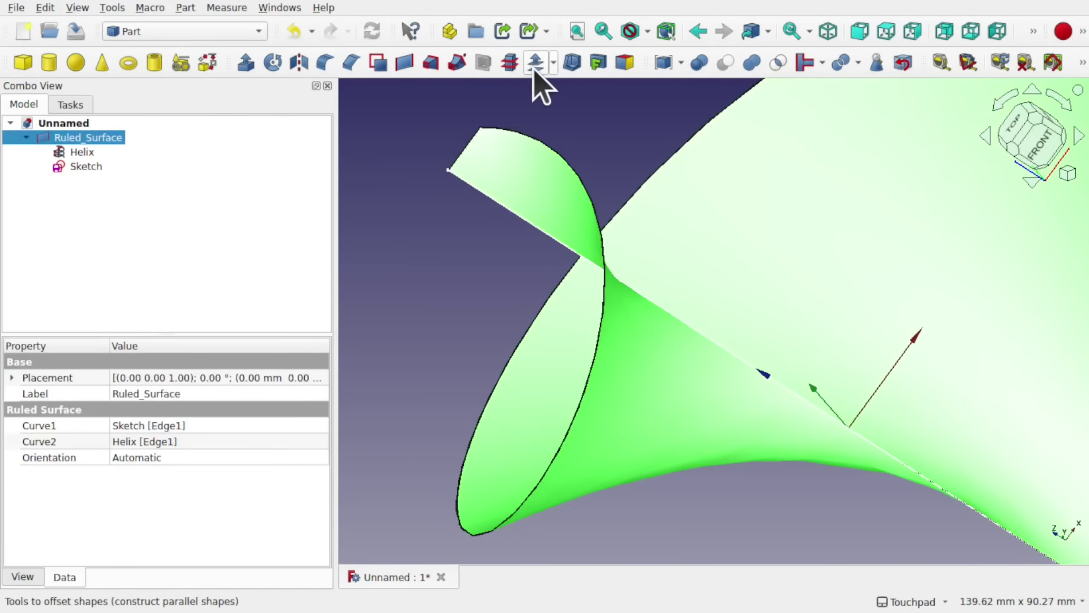
left_click(534, 68)
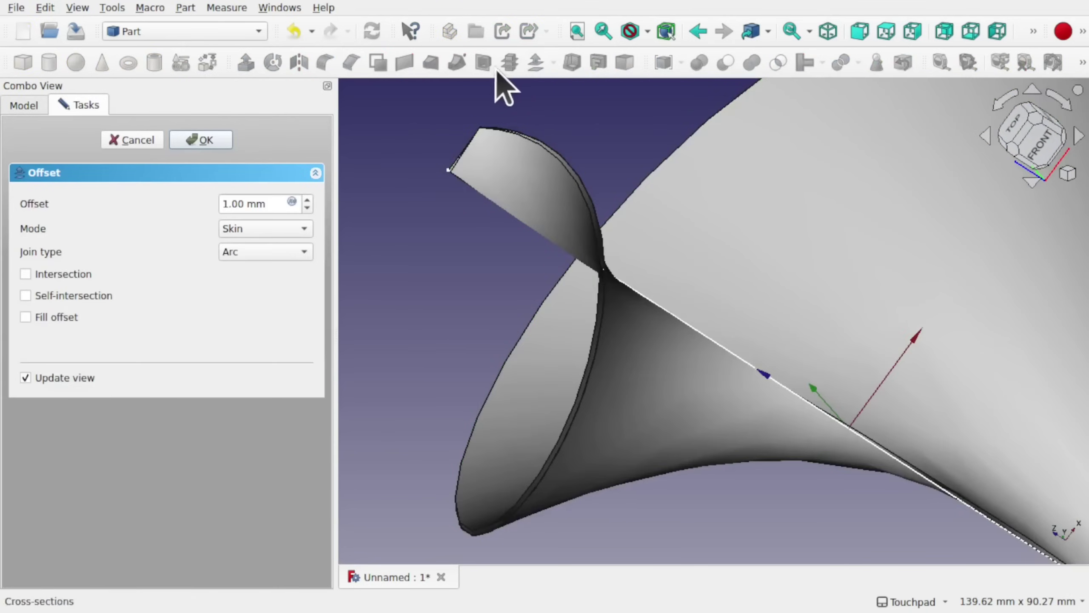
left_click(34, 318)
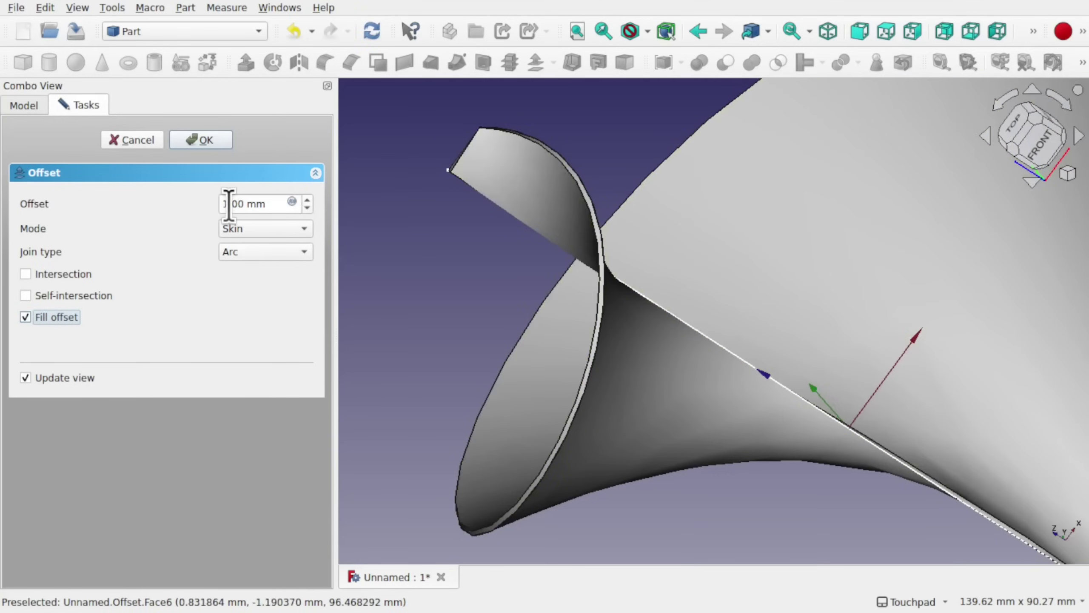
left_click(227, 204)
type("2")
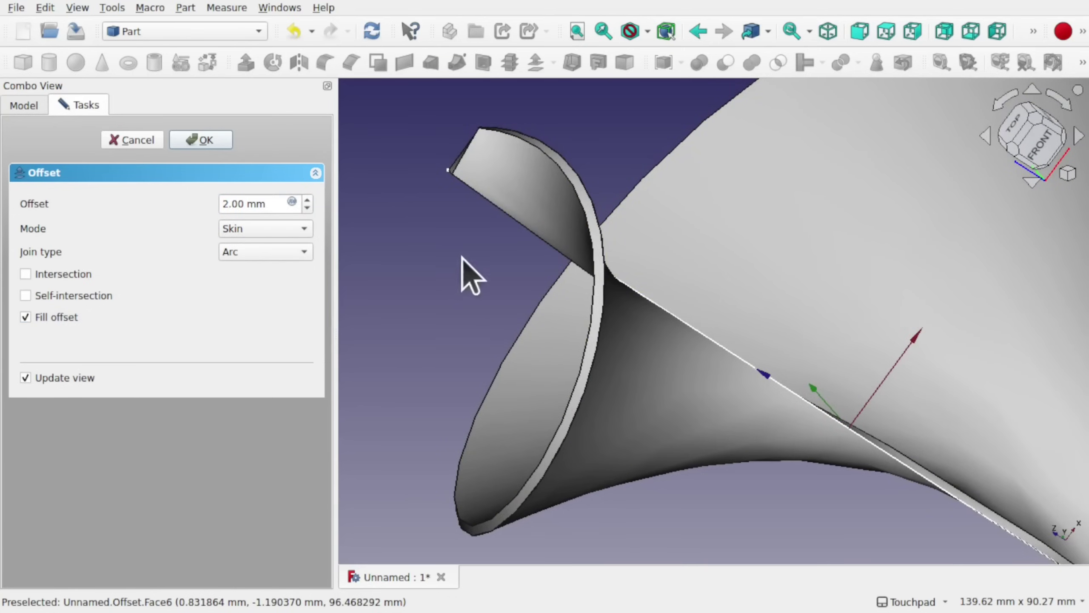
left_click_drag(521, 216, 438, 190, "alt")
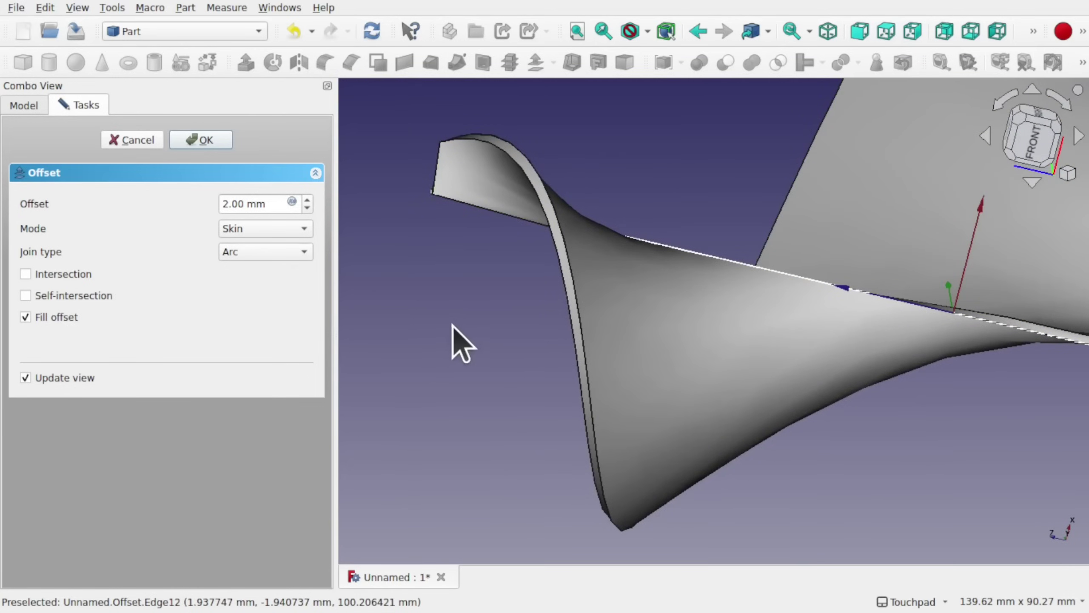
left_click(206, 141)
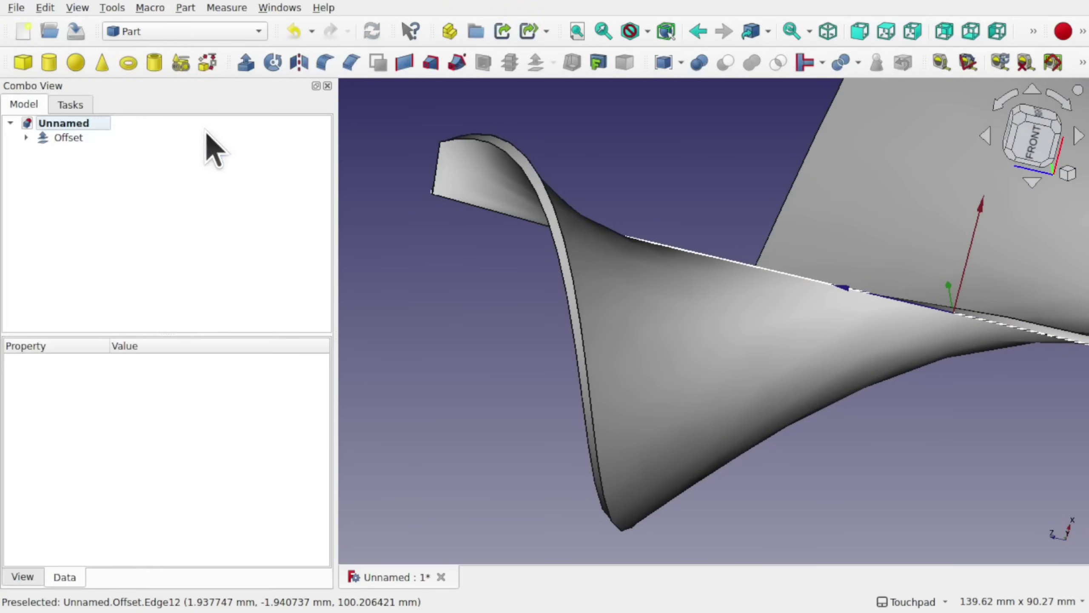
Hide the ruled surface nested under the offset so only the thickened body is displayed.
left_click(25, 138)
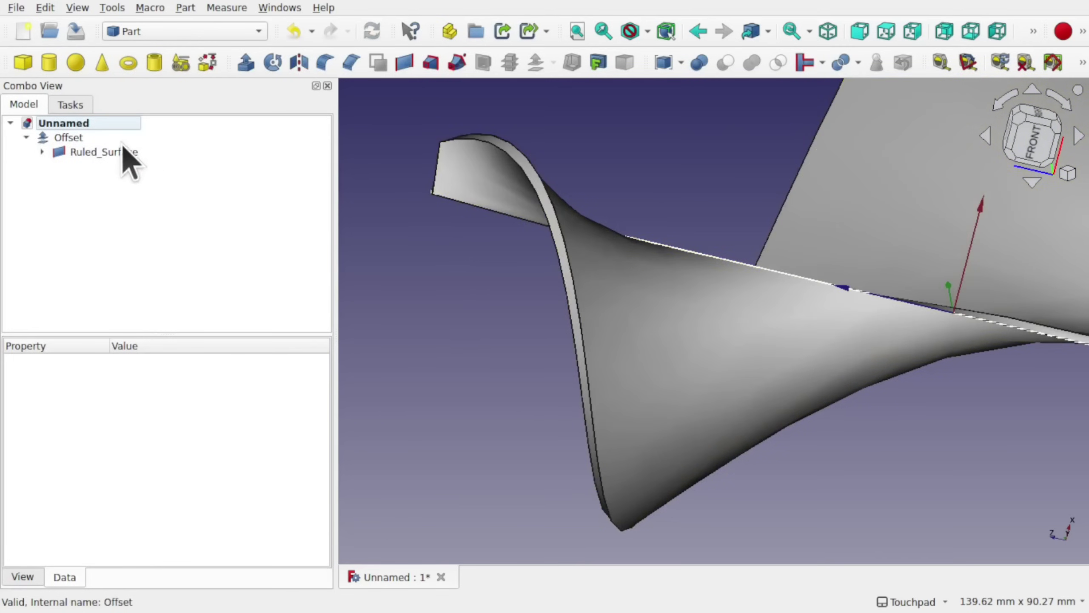
left_click(83, 151)
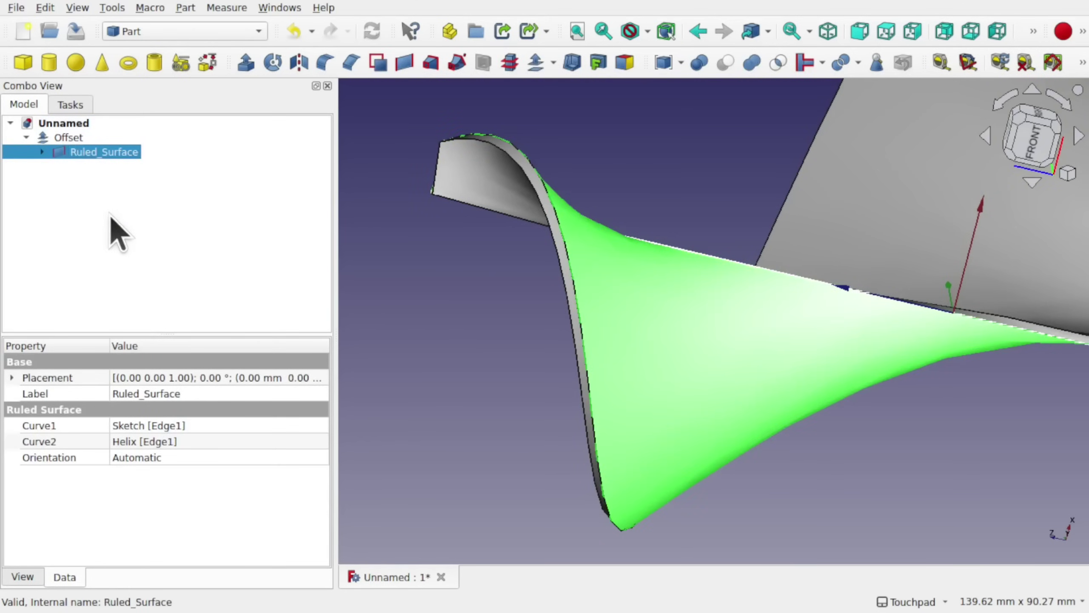
key("space")
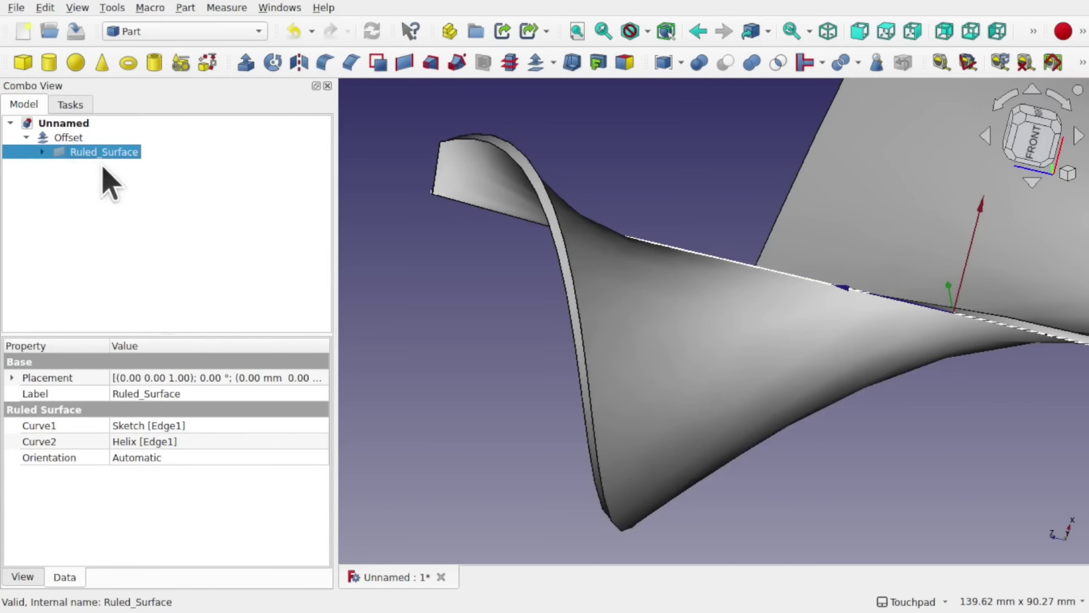
Set the angle of the helix nested under the ruled surface to -43°.
left_click(41, 151)
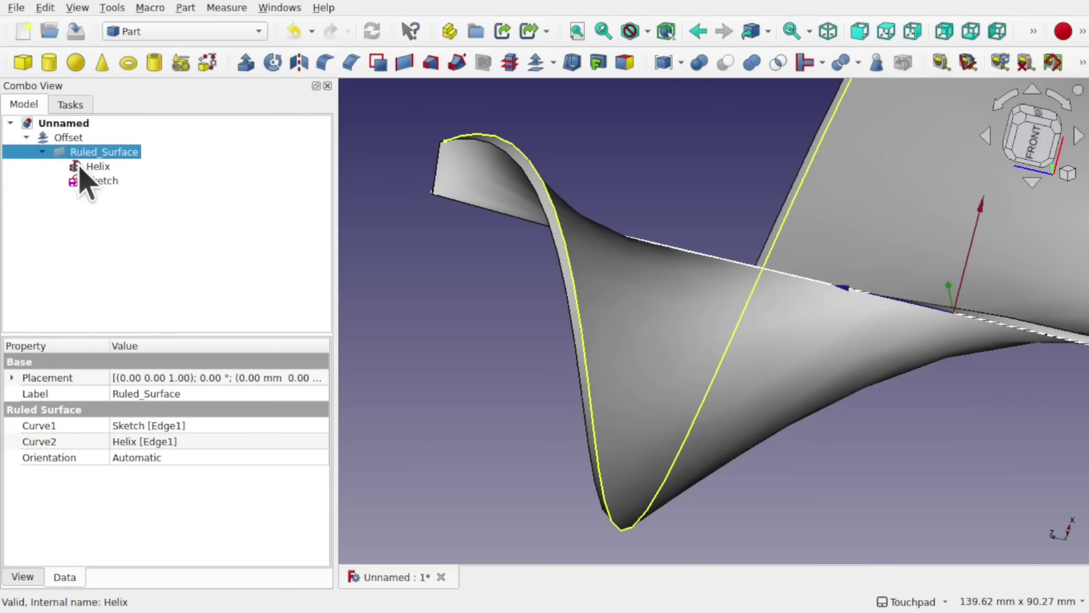
left_click(91, 166)
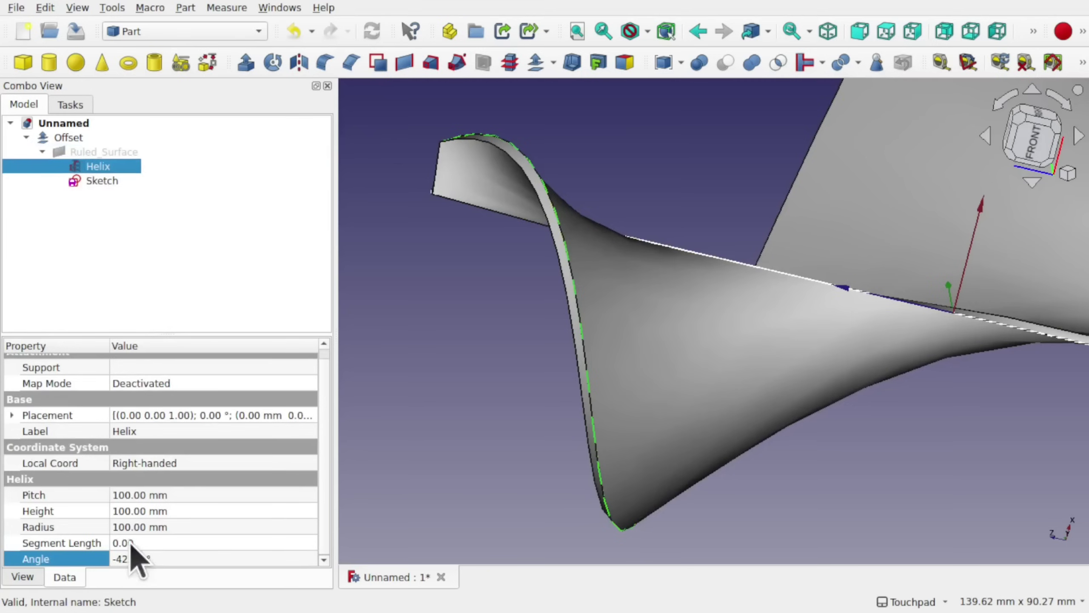
left_click(124, 558)
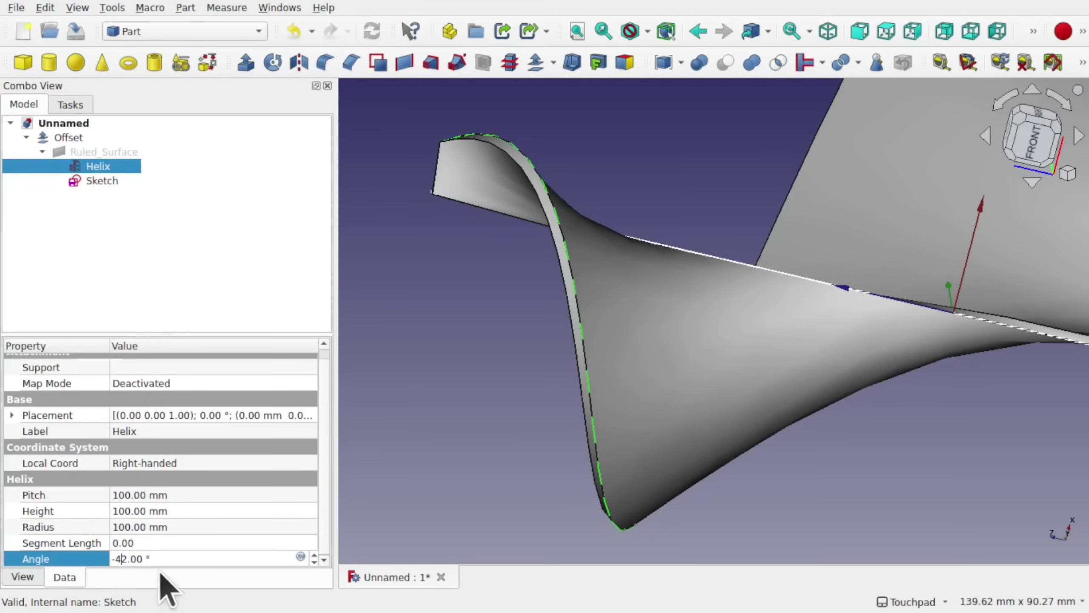
key("Delete")
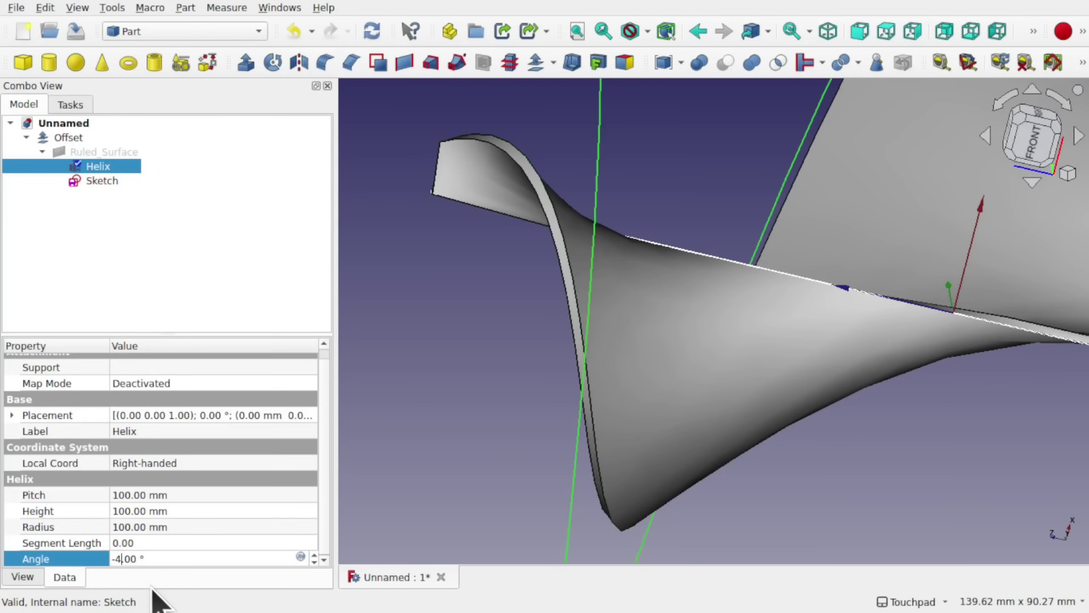
type("3")
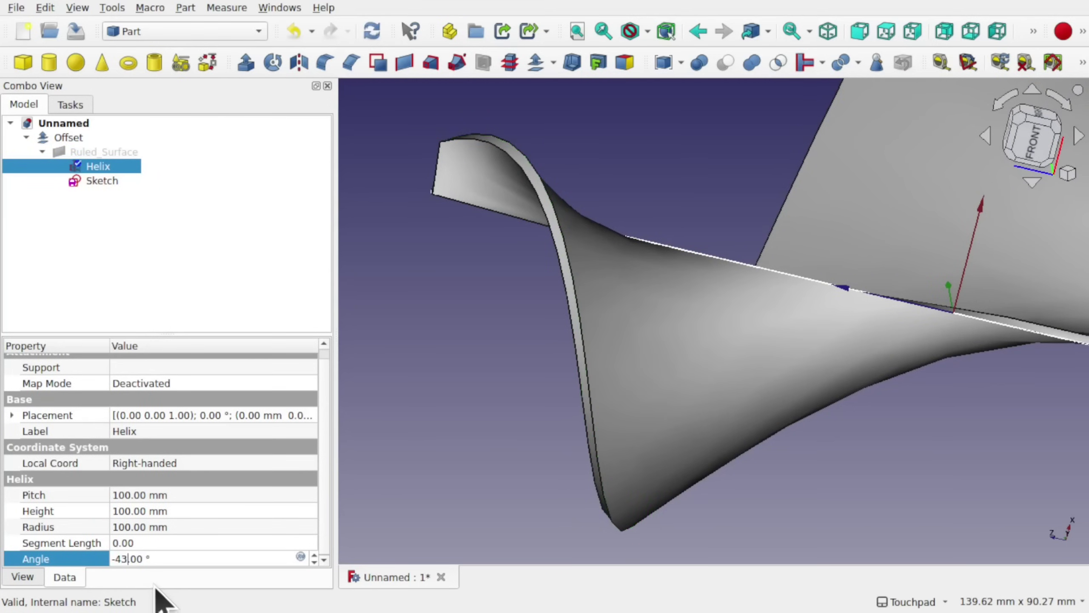
key("Return")
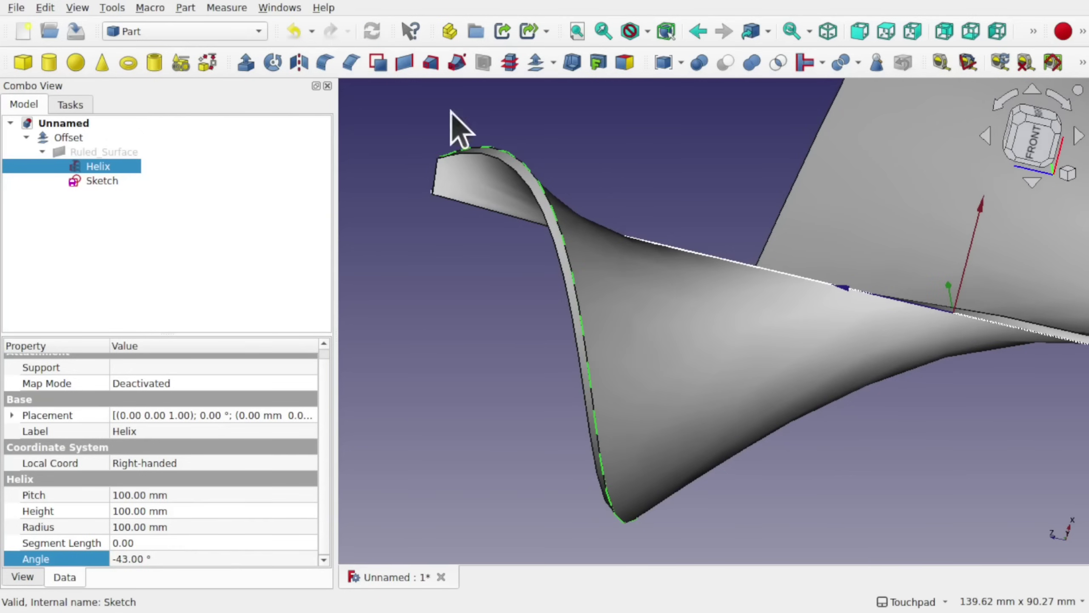
Try a helix angle of -45° on the thickened offset body.
left_click(131, 559)
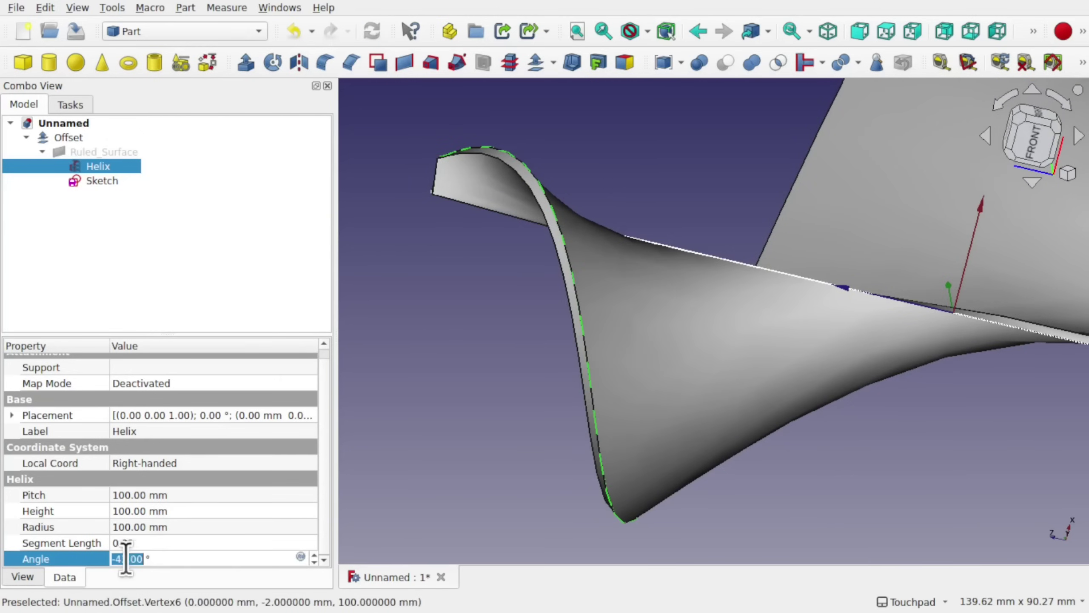
key("Delete")
type("5")
key("Return")
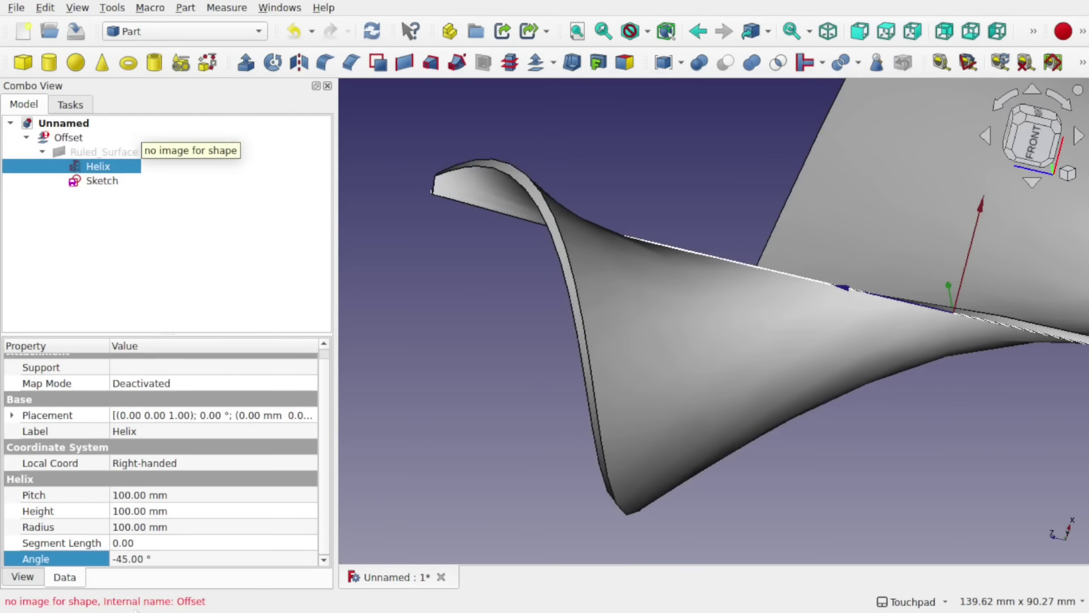
Set the helix angle to -44° and update the offset body.
left_click(130, 550)
left_click(124, 557)
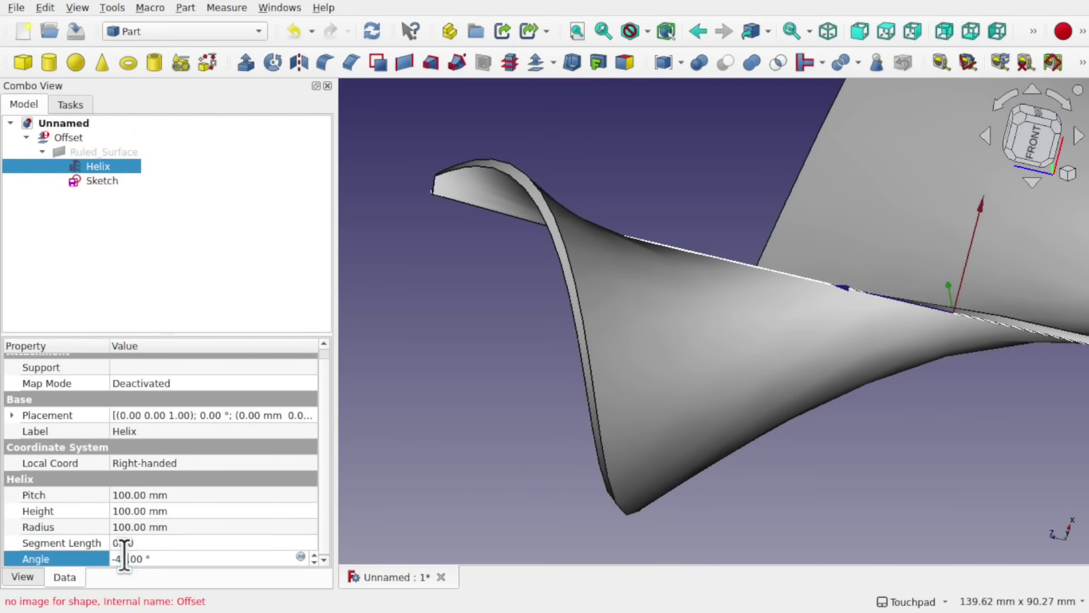
key("BackSpace")
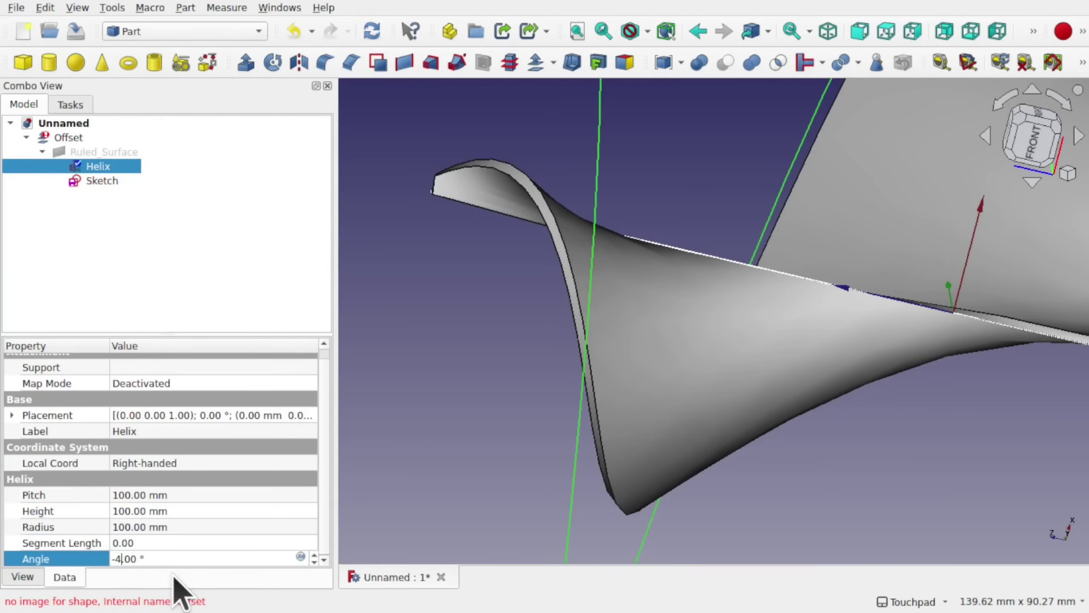
type("4")
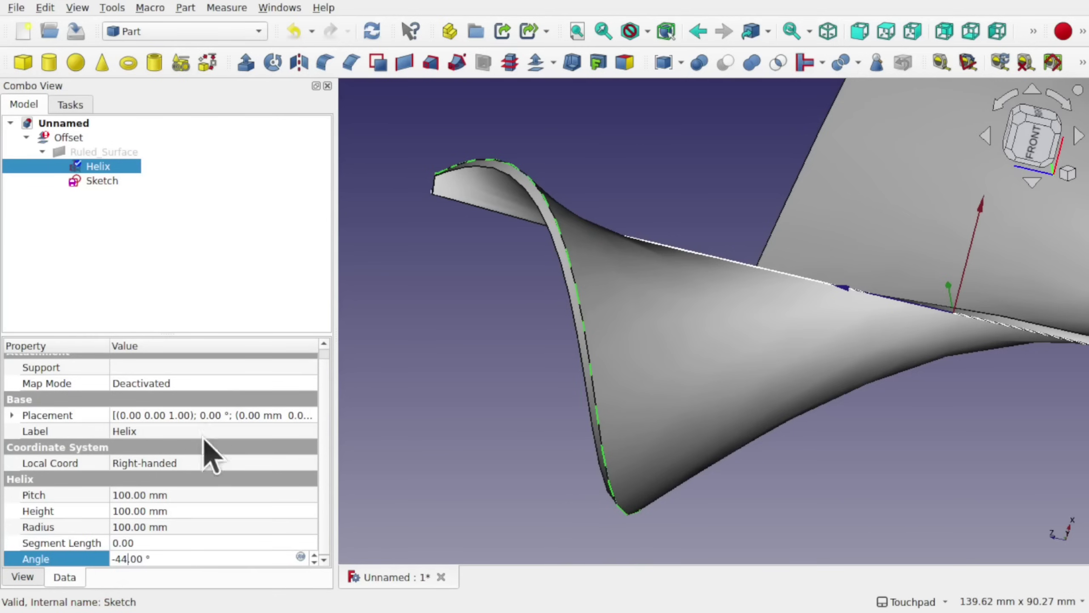
left_click(186, 541)
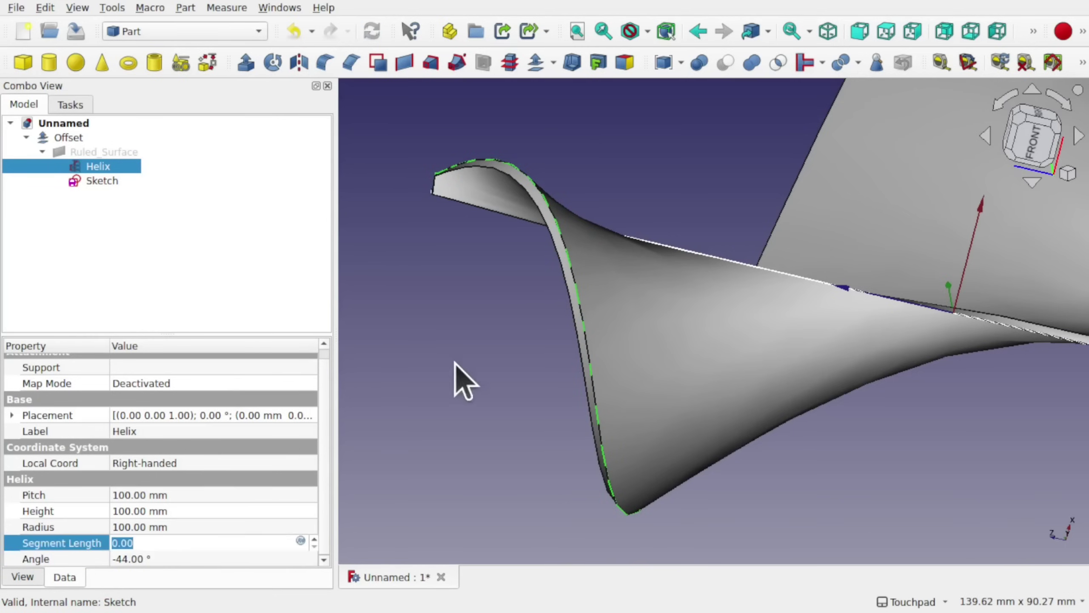
scroll(463, 355, "down", 4)
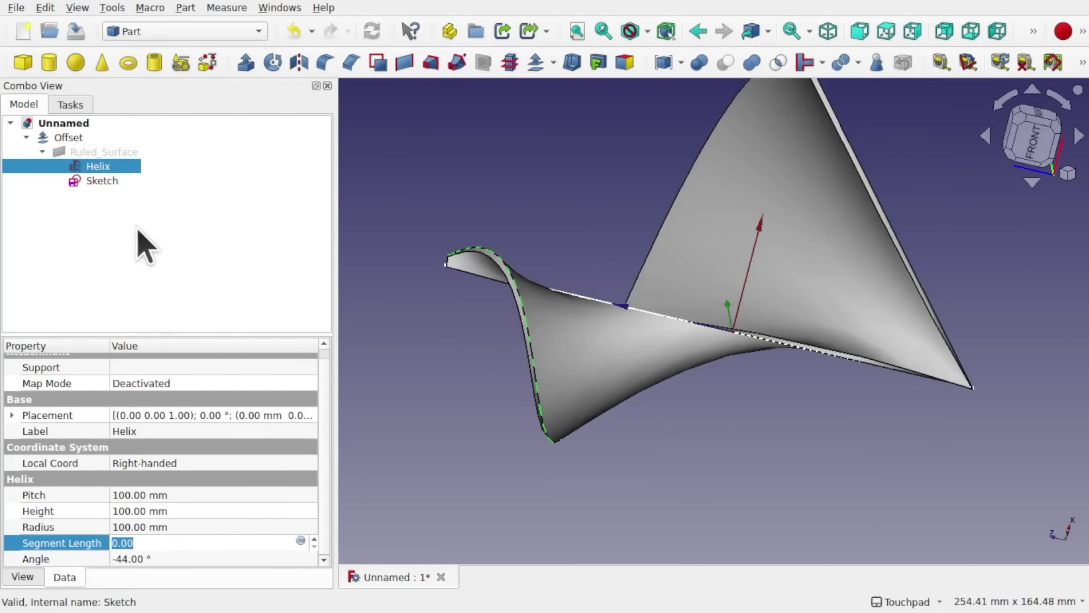
Hide the helix and the sketch nested under the ruled surface, and clear the selection.
left_click(103, 170, "ctrl")
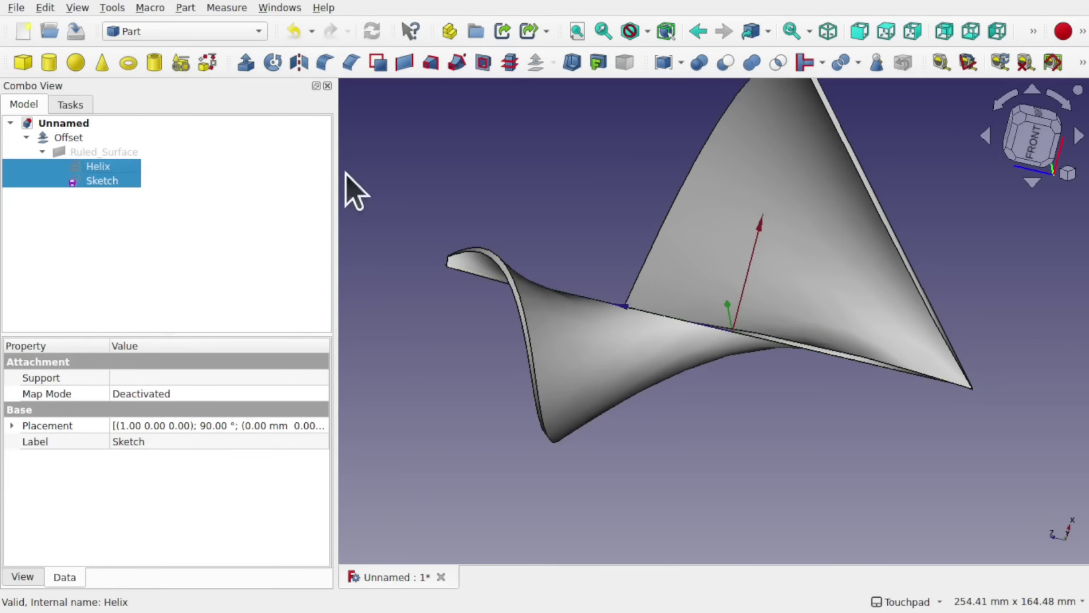
left_click(503, 165)
Examine the thickened spiral blade from several directions, including its narrow end and its wide end.
middle_click_drag(502, 165, 804, 249, "alt")
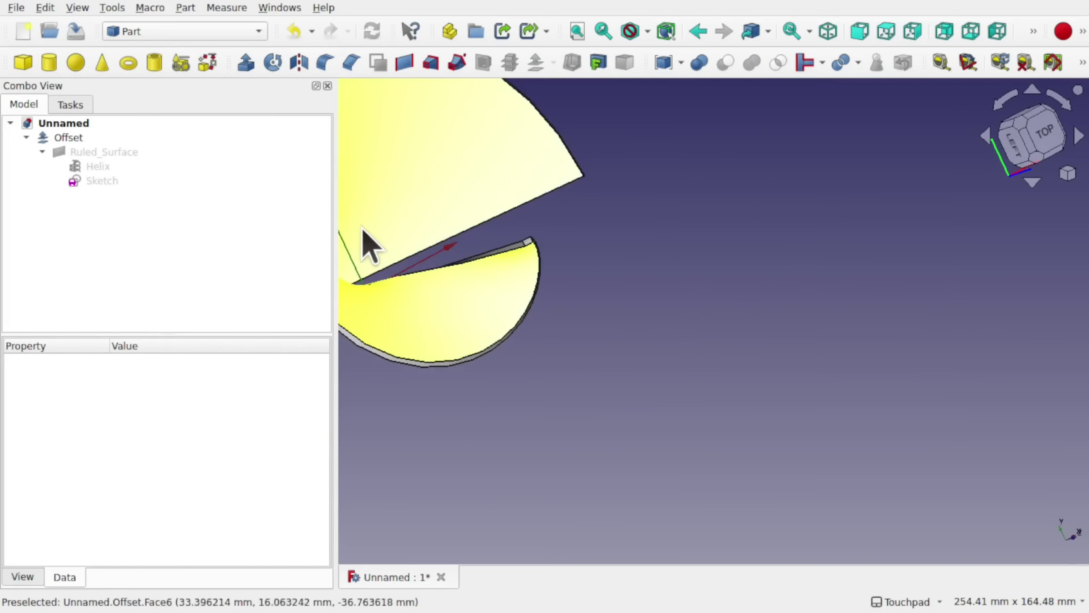
middle_click_drag(365, 227, 1050, 385, "shift")
scroll(826, 313, "up", 3)
middle_click_drag(819, 303, 378, 242, "alt")
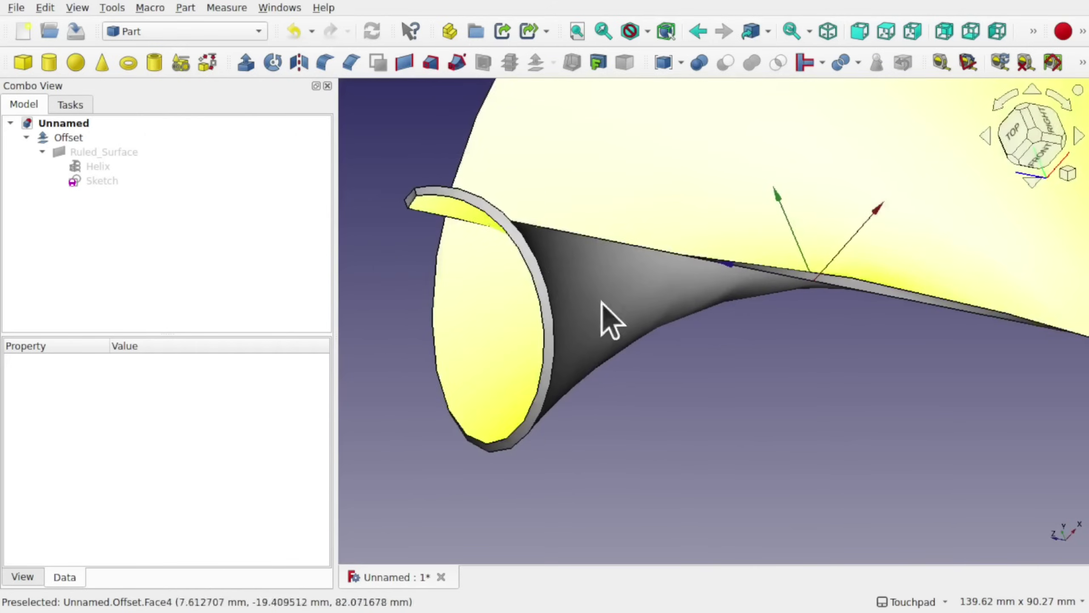
scroll(724, 380, "down", 5)
scroll(722, 380, "down", 2)
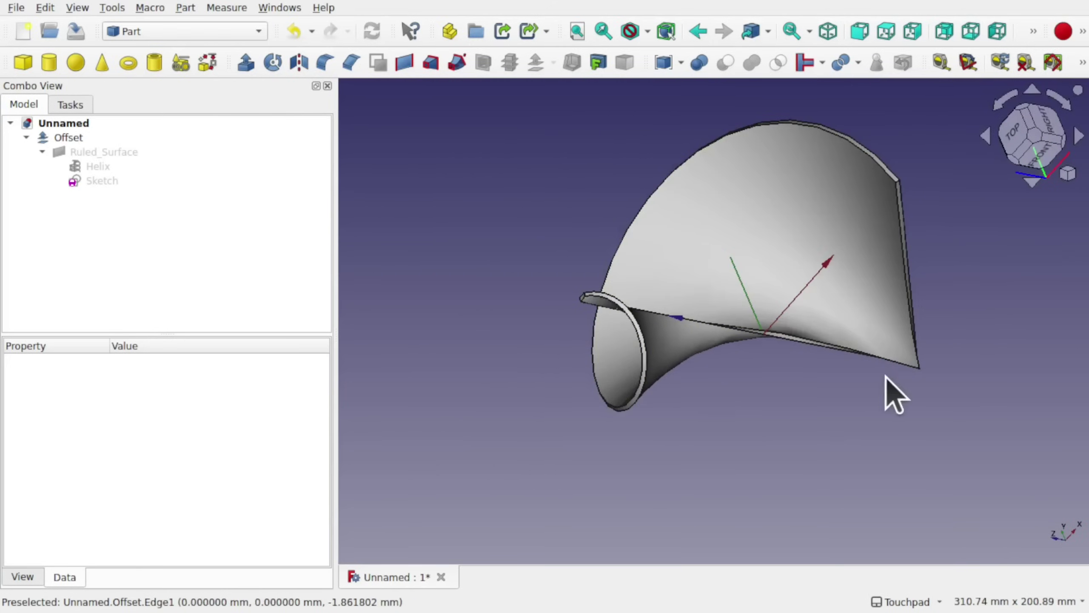
left_click_drag(787, 368, 637, 418, "alt")
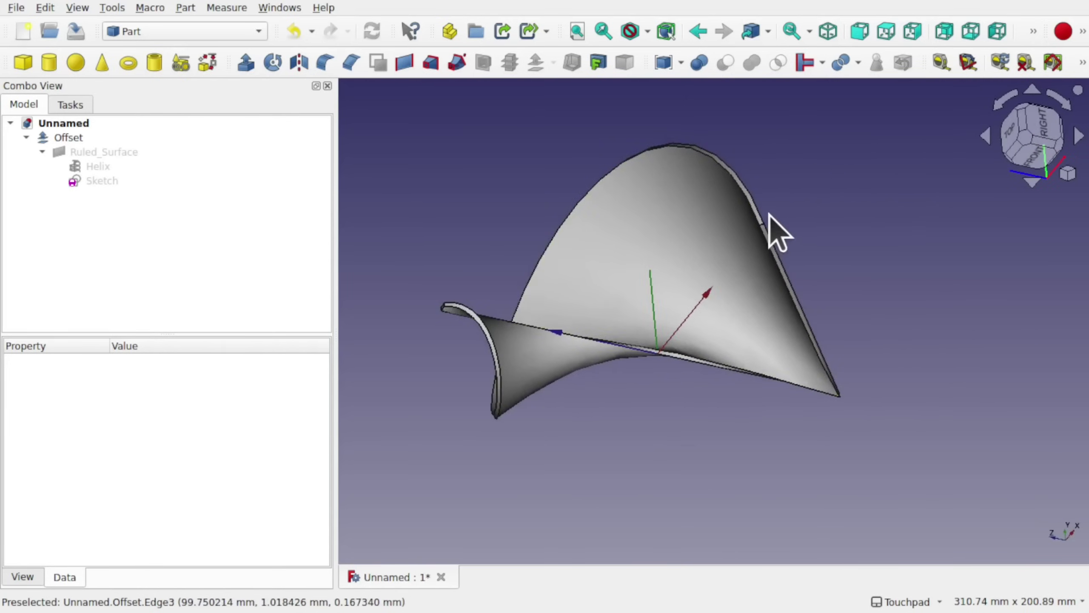
Fillet the short corner edge at the blade's wide outer tip with a constant radius of 5 mm.
scroll(778, 232, "up", 3)
scroll(768, 214, "up", 2)
left_click_drag(717, 279, 797, 273, "alt")
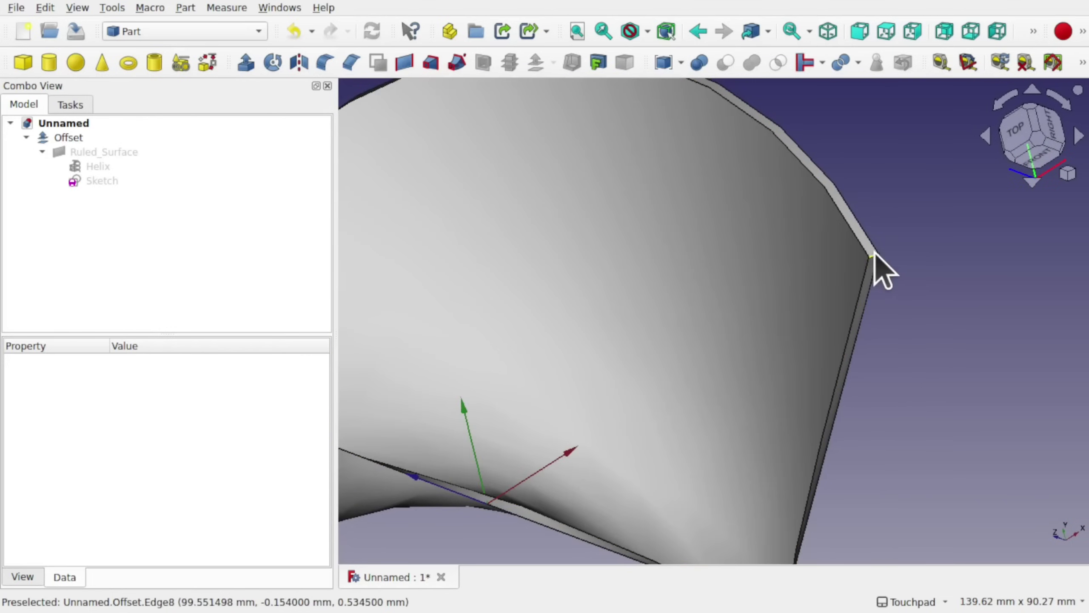
left_click(873, 257)
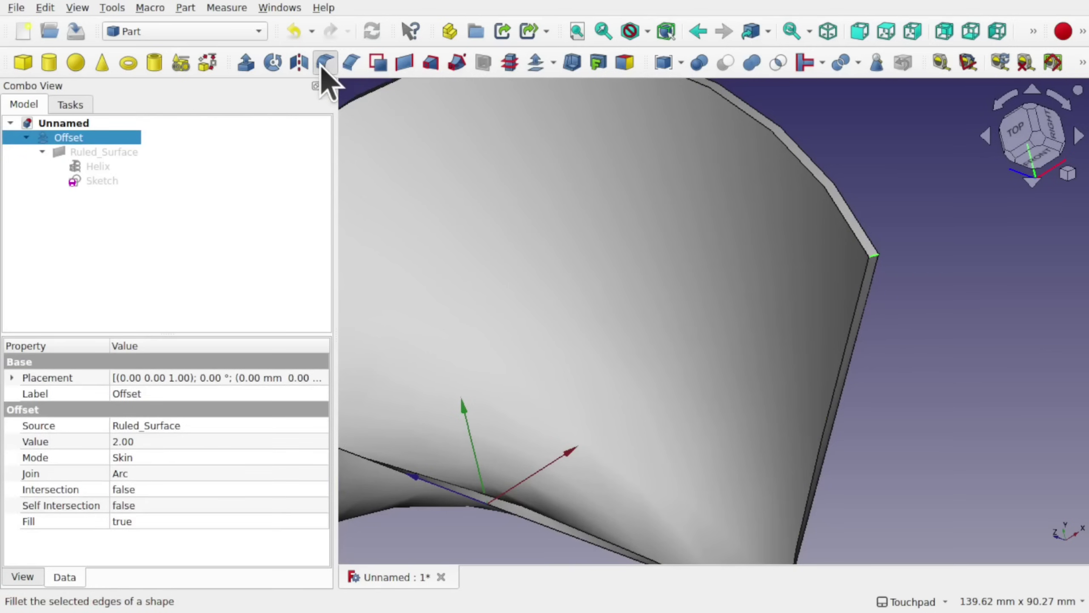
left_click(326, 64)
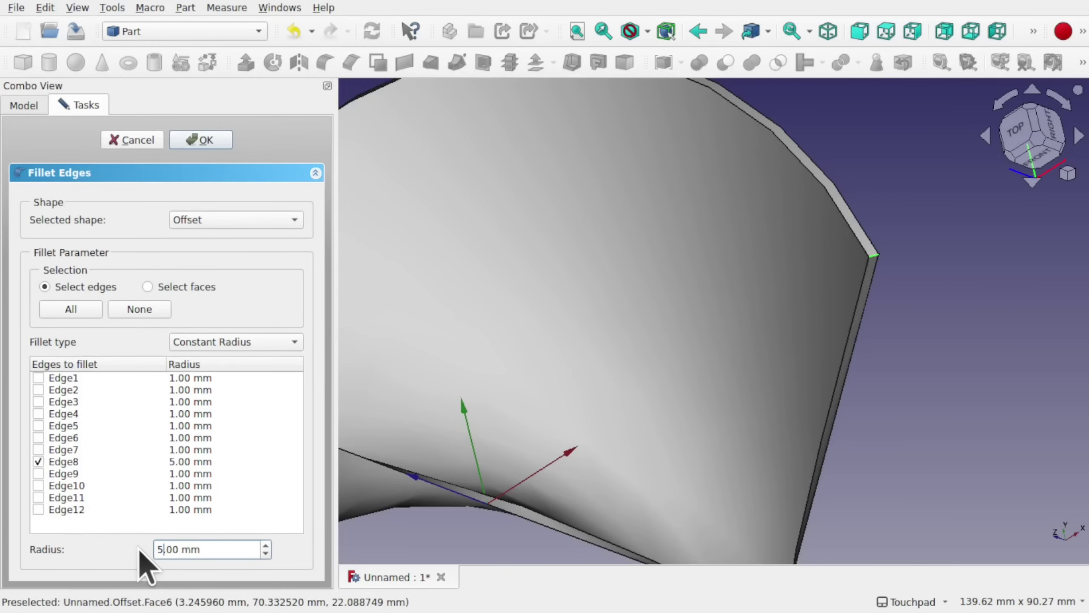
key("Return")
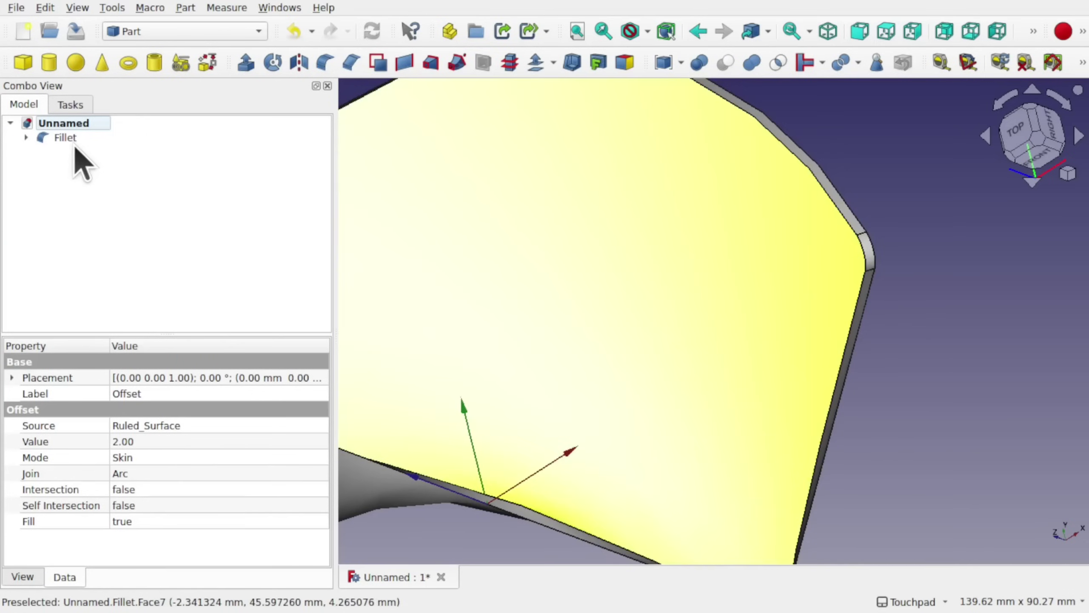
Change the radius of the blade tip's corner fillet to 10 mm.
double_click(68, 138)
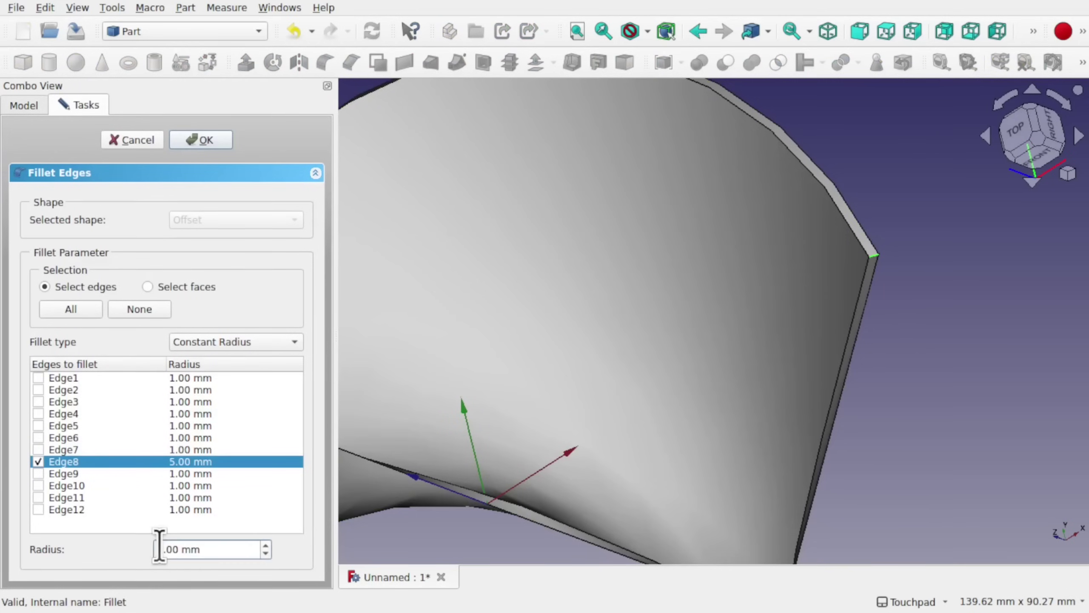
type("10")
key("Return")
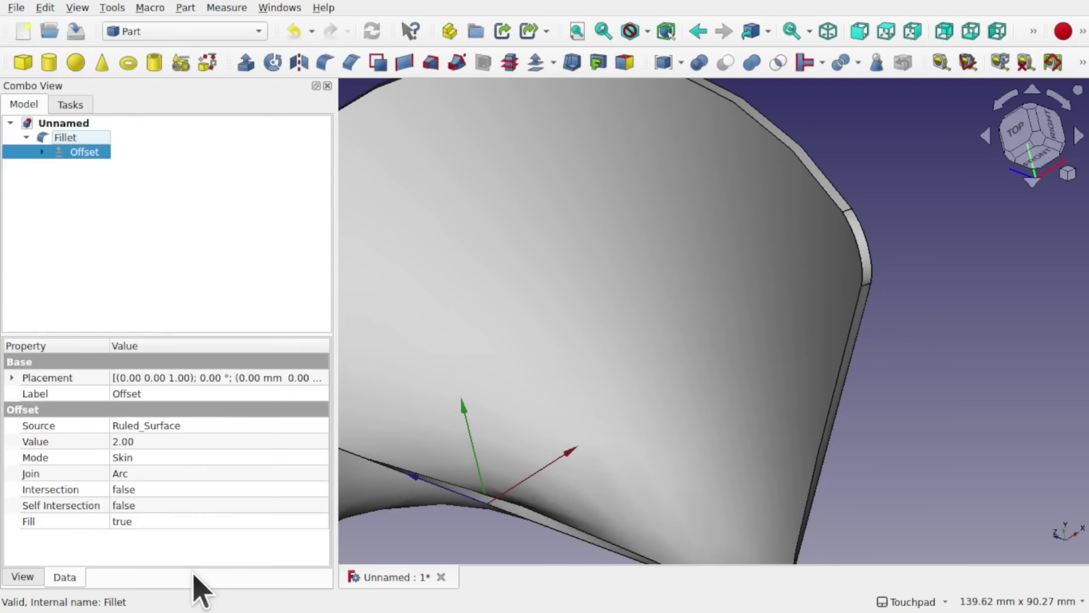
scroll(712, 453, "up", 2)
scroll(712, 446, "down", 5)
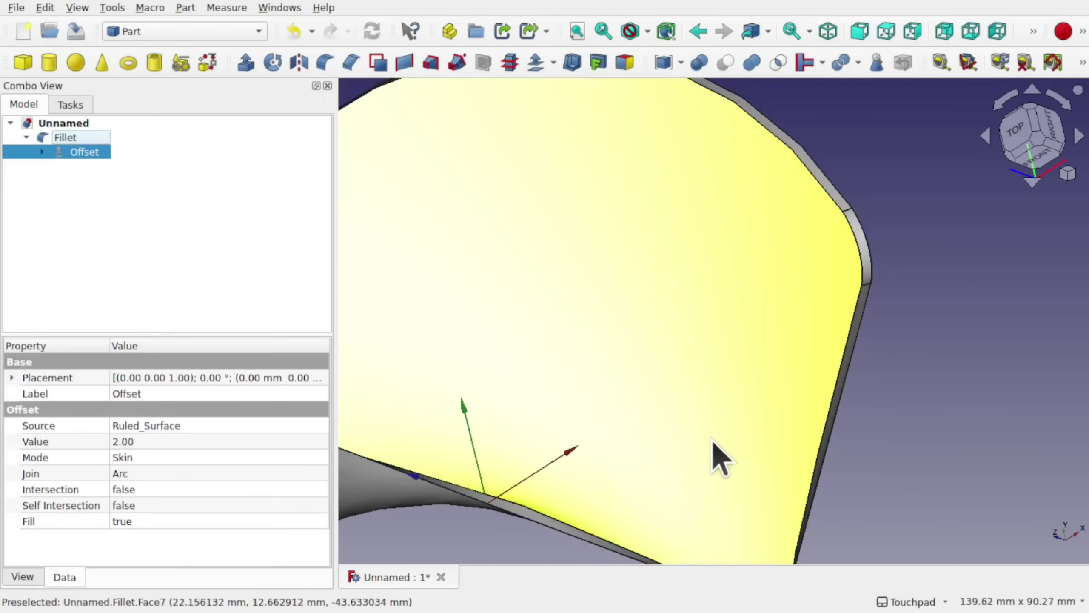
scroll(709, 434, "down", 5)
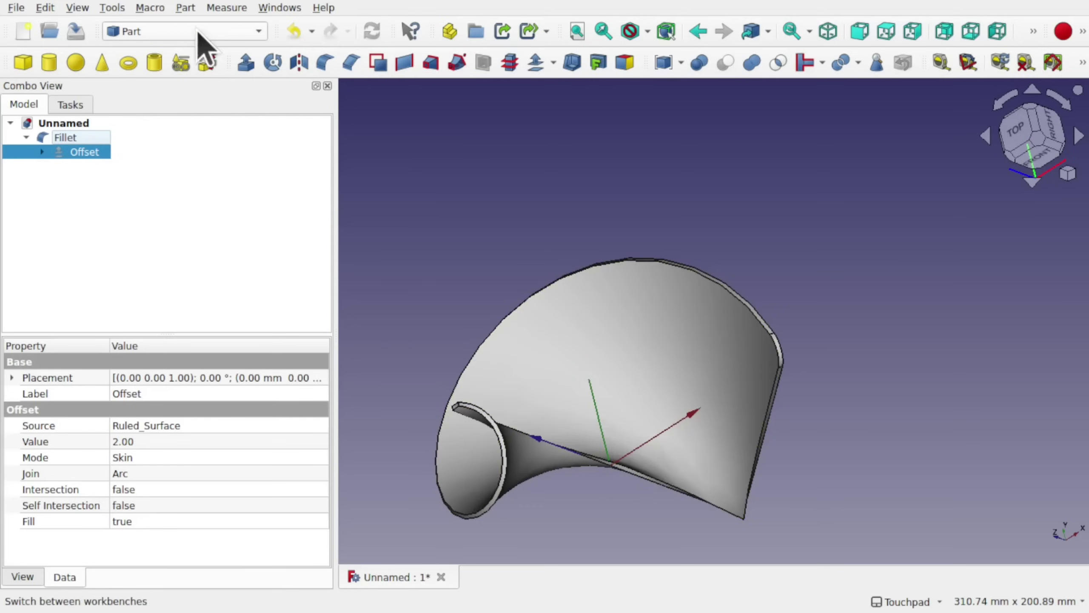
Switch to the Draft workbench and turn off the display of its grid.
left_click(163, 32)
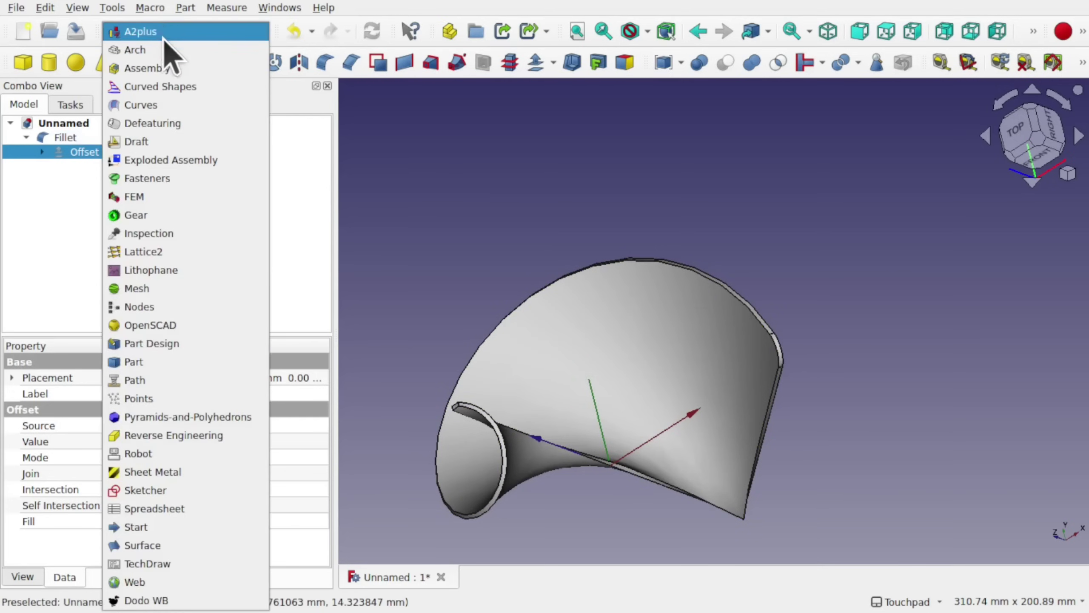
left_click(163, 144)
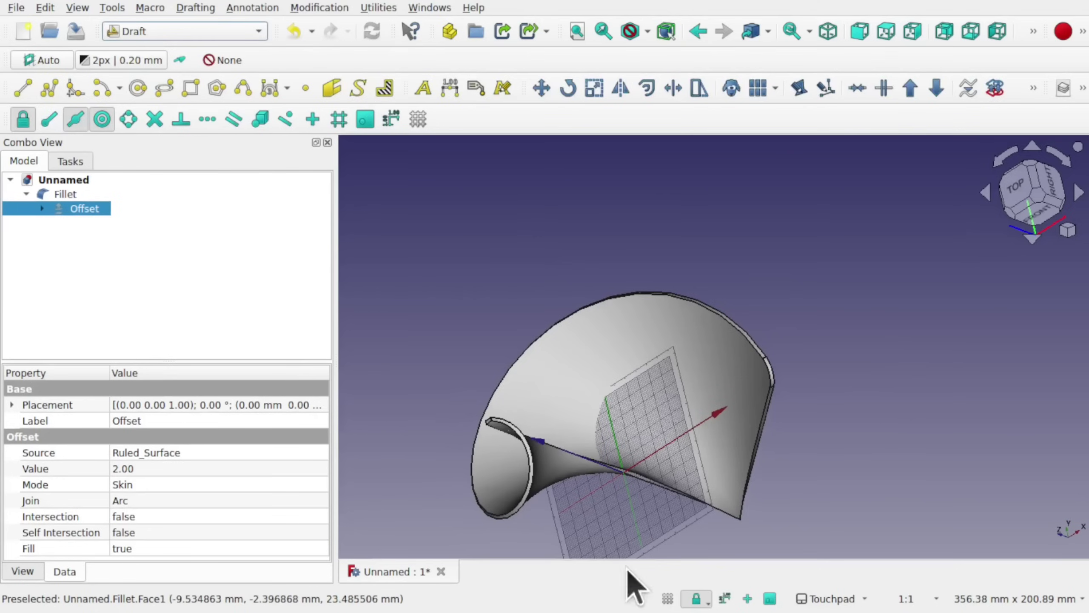
left_click(667, 598)
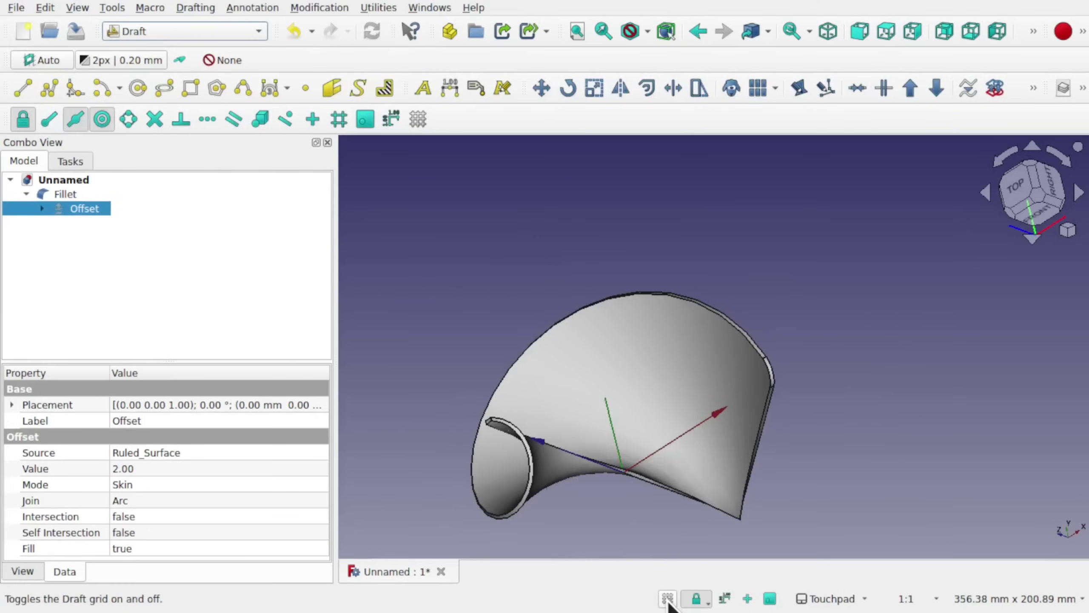
middle_click_drag(666, 464, 859, 368)
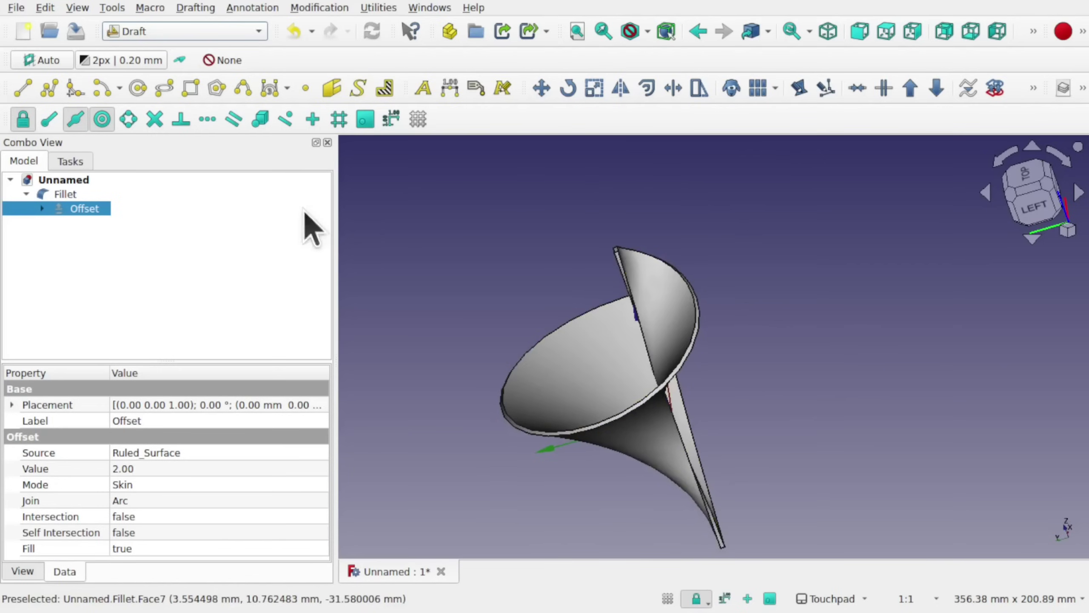
Create a fused polar array of the filleted blade with 3 elements over 360°, with its centre of rotation reset to the origin.
left_click(64, 194)
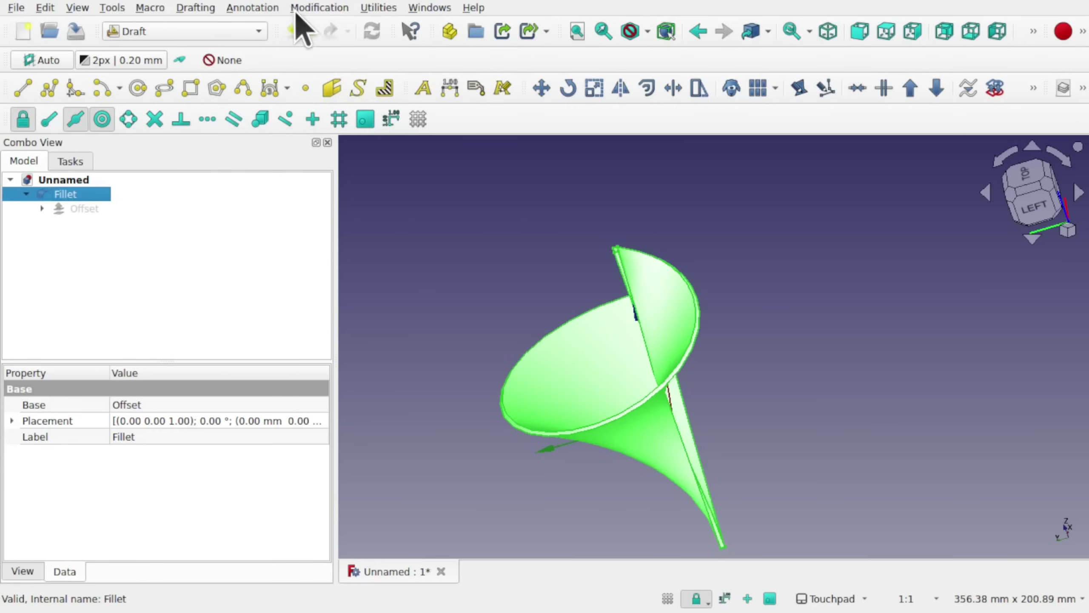
left_click(319, 8)
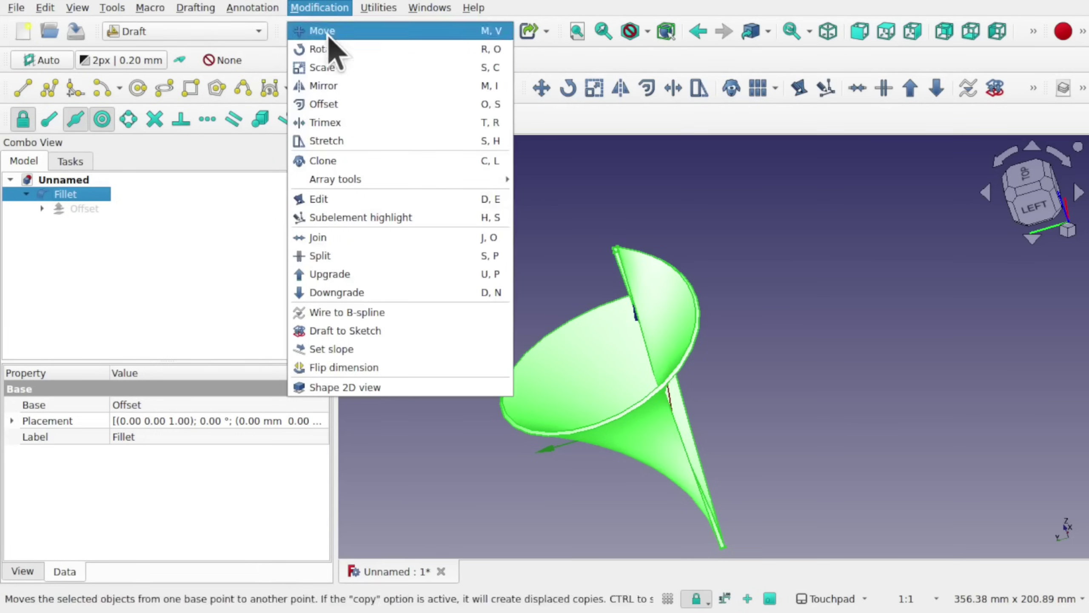
mouse_move(405, 182)
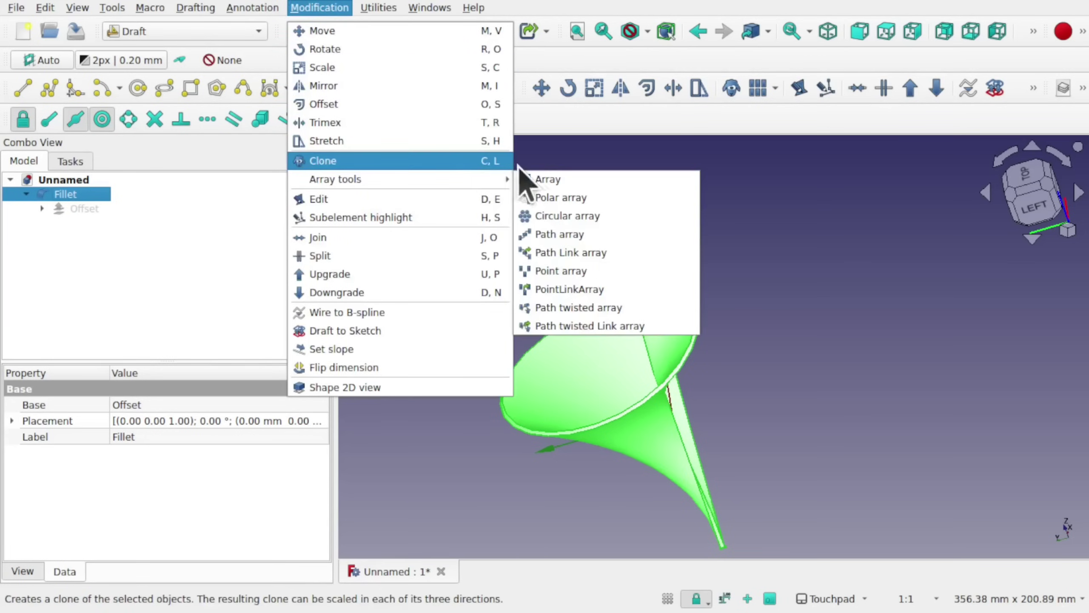
left_click(561, 197)
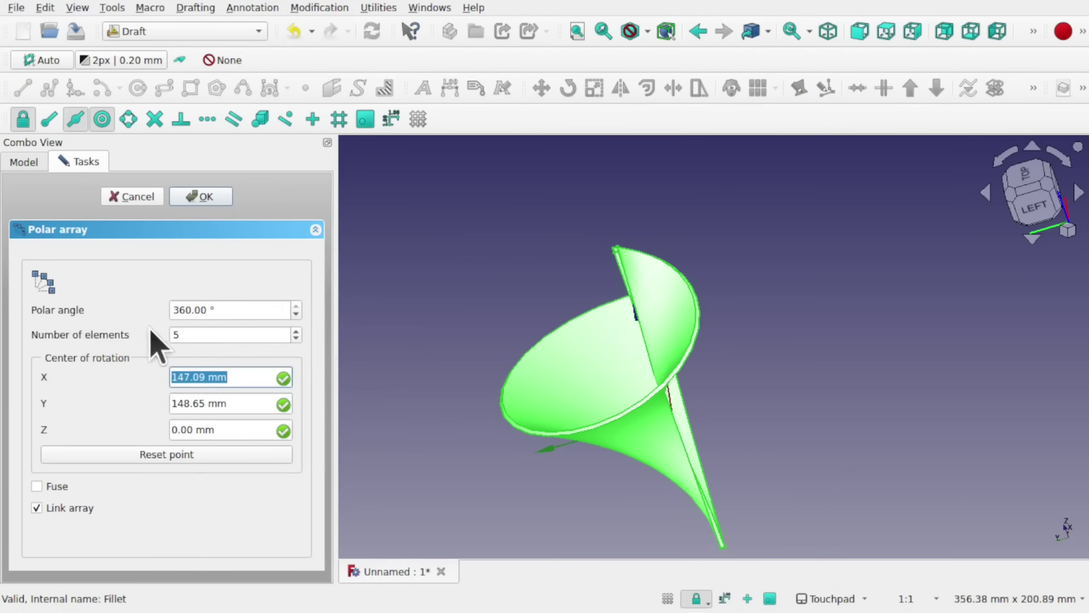
left_click(196, 334)
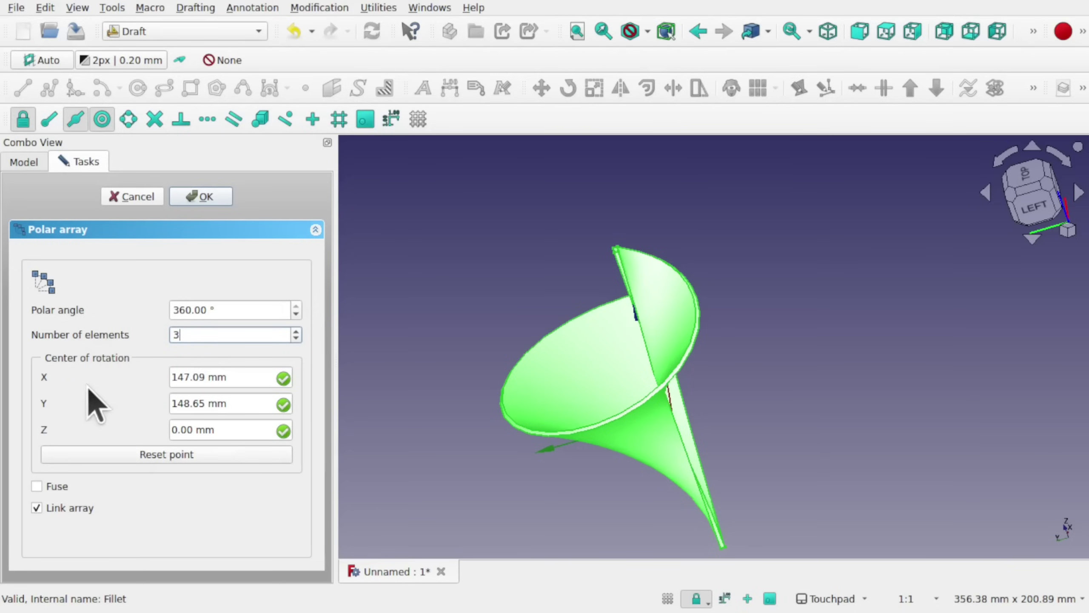
left_click(204, 459)
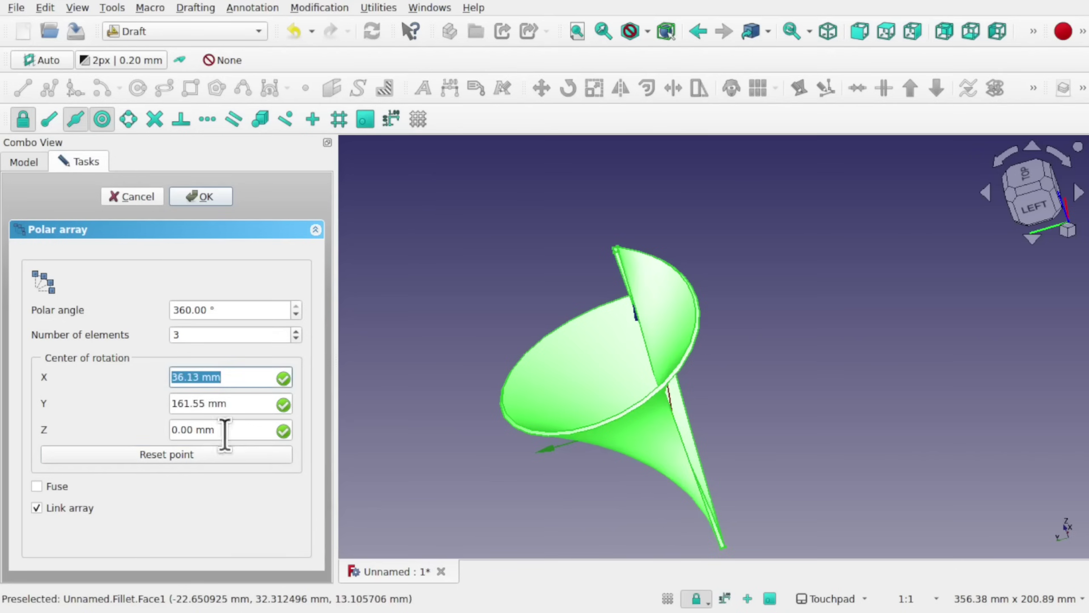
left_click(162, 457)
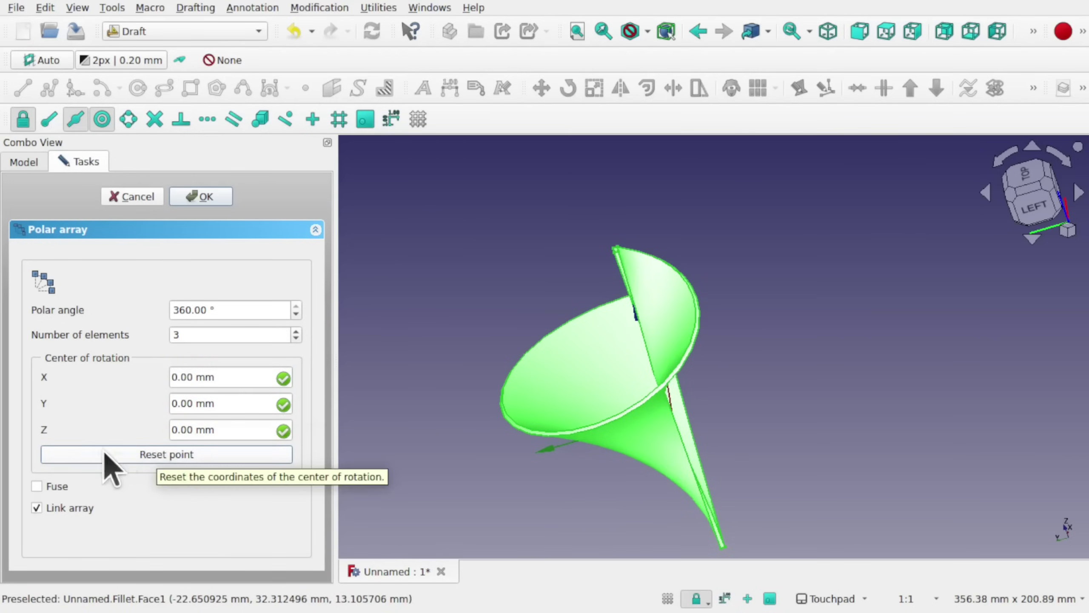
left_click(37, 486)
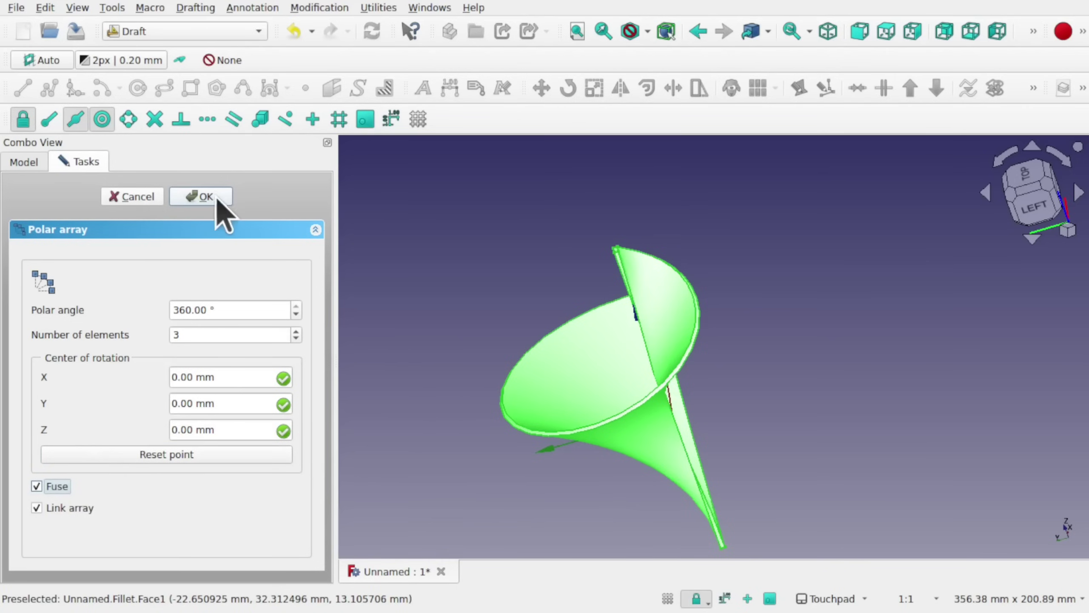
left_click(201, 196)
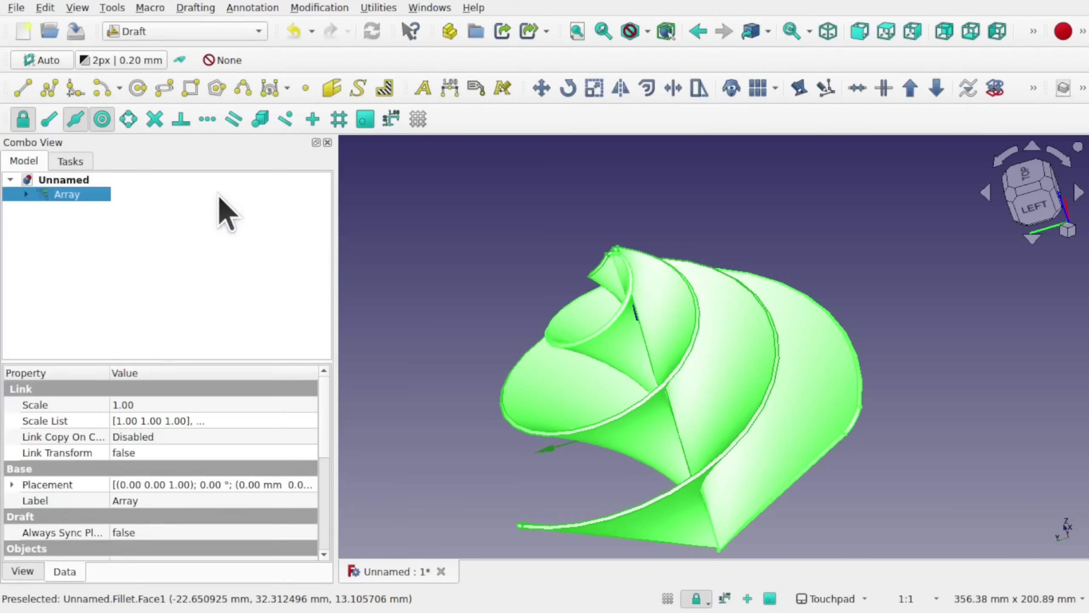
Examine the three-blade array from the side and from above, including its centre and the source objects it is built from.
left_click_drag(568, 257, 467, 312, "alt")
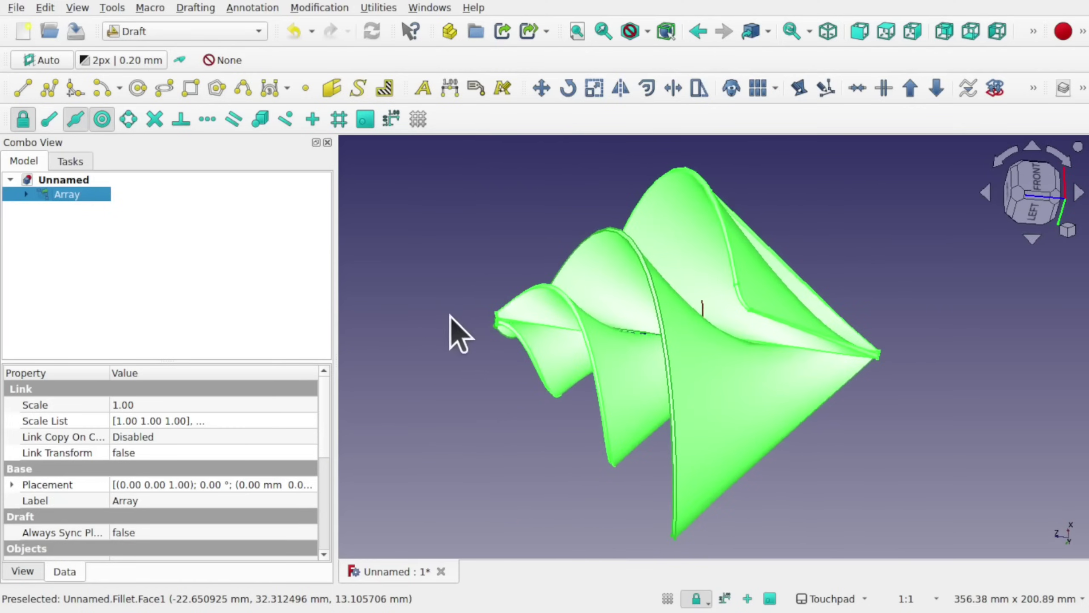
left_click_drag(534, 382, 776, 367, "alt")
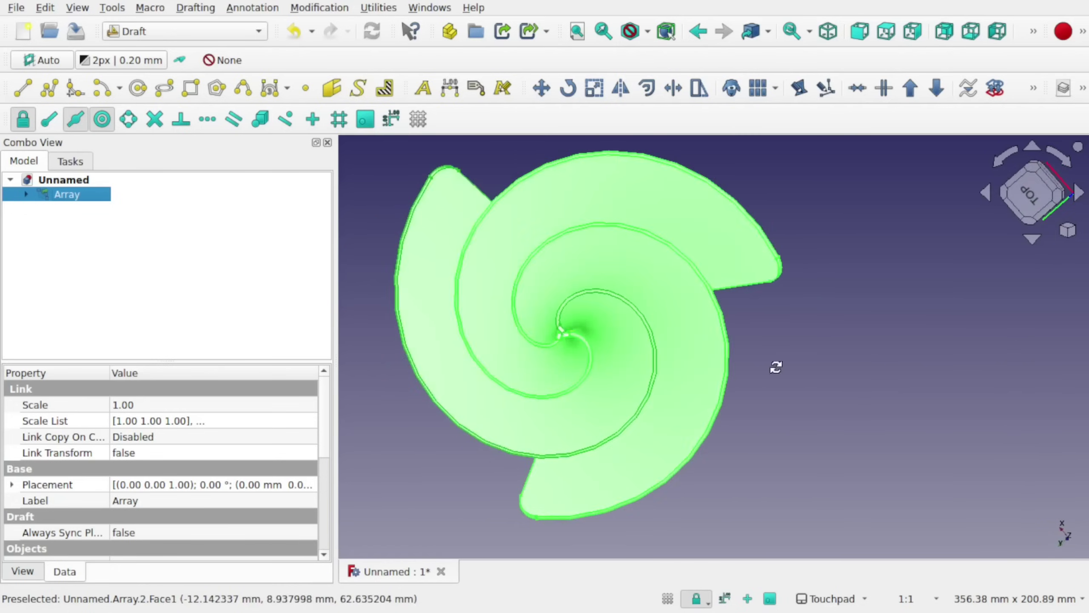
scroll(570, 349, "up", 5)
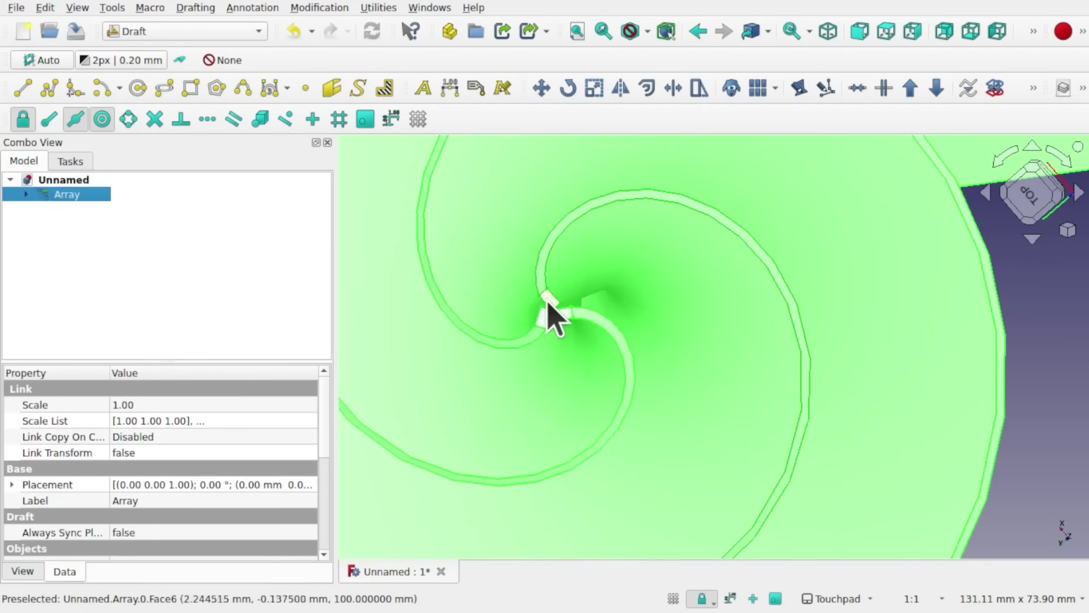
scroll(553, 339, "down", 7)
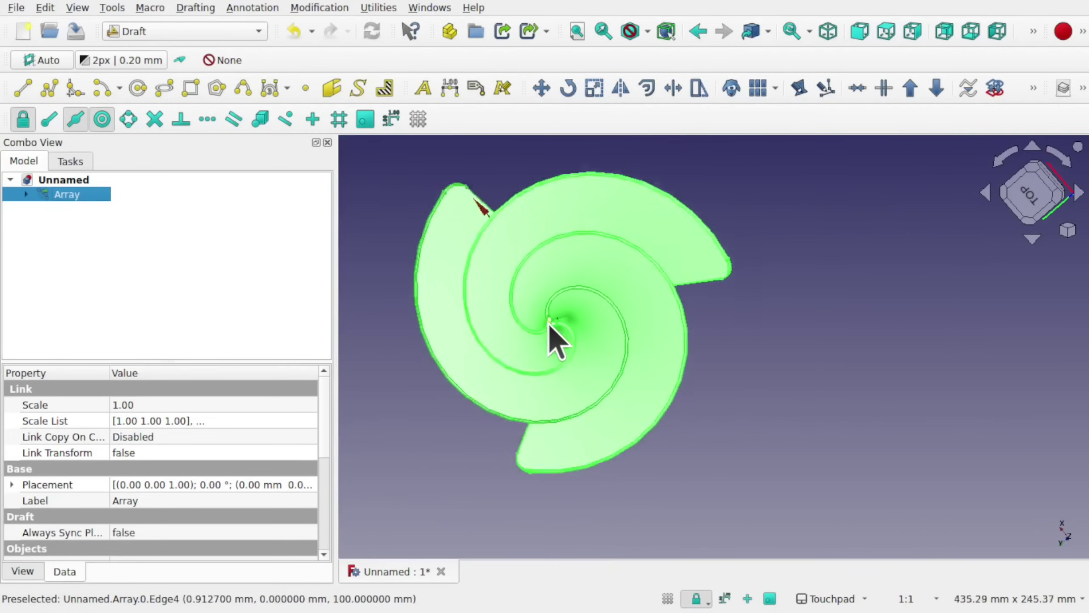
left_click(26, 194)
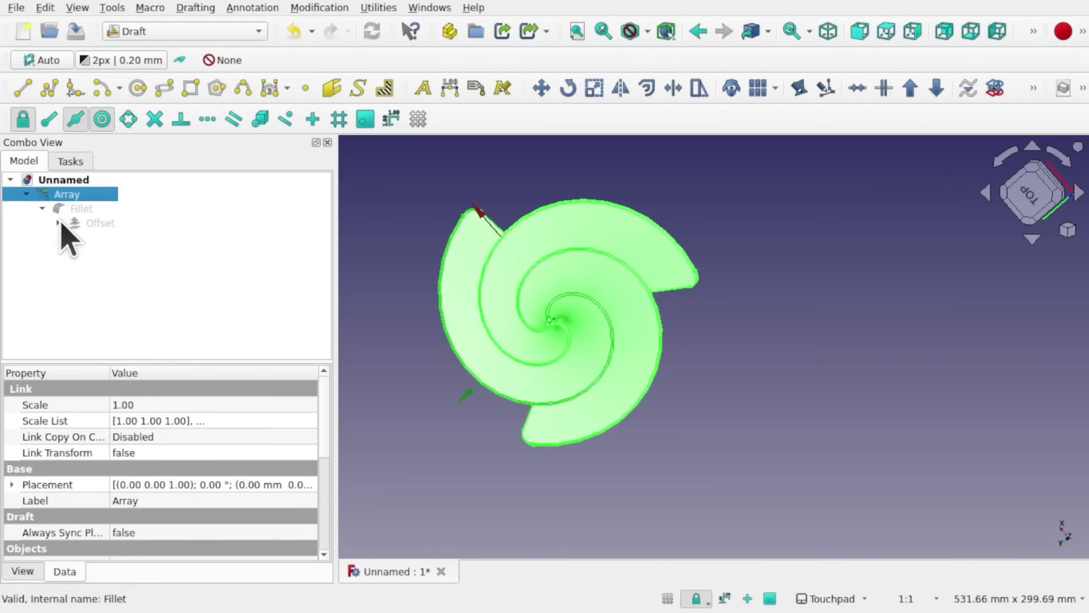
left_click(58, 222)
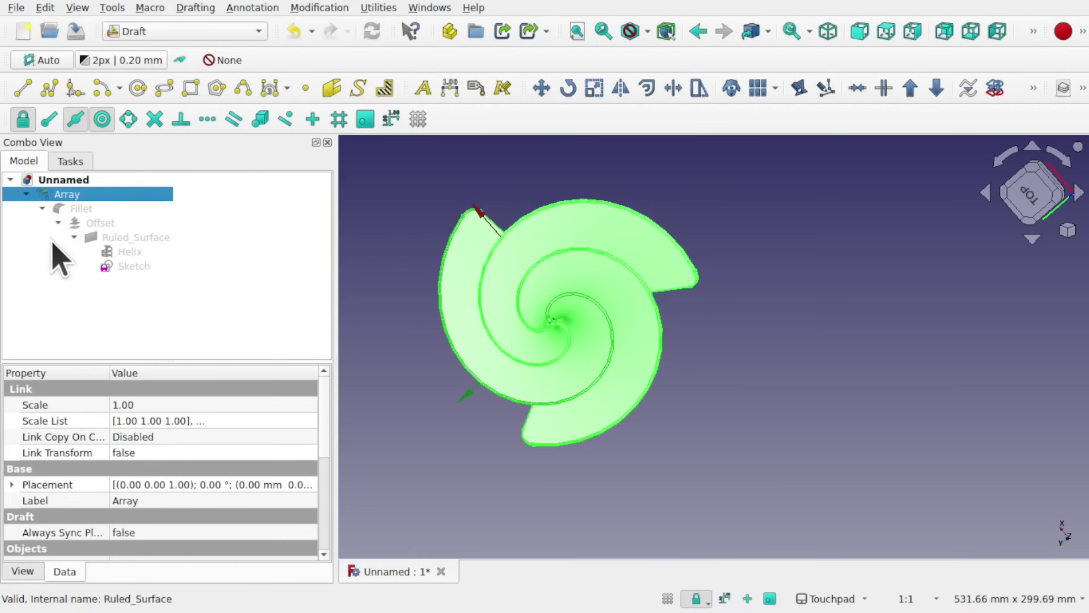
left_click(129, 266)
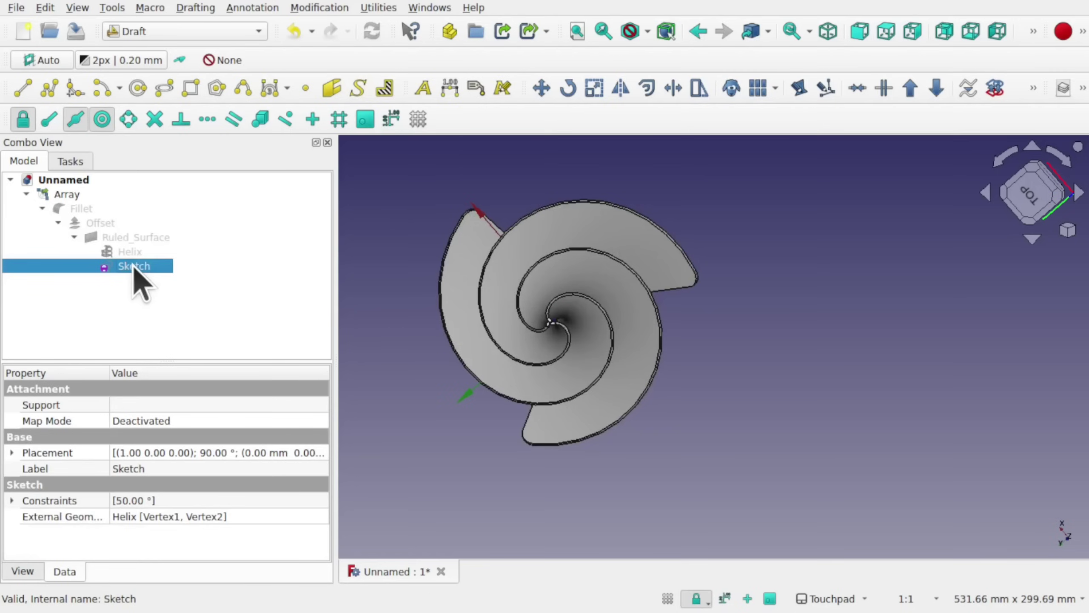
left_click(162, 287)
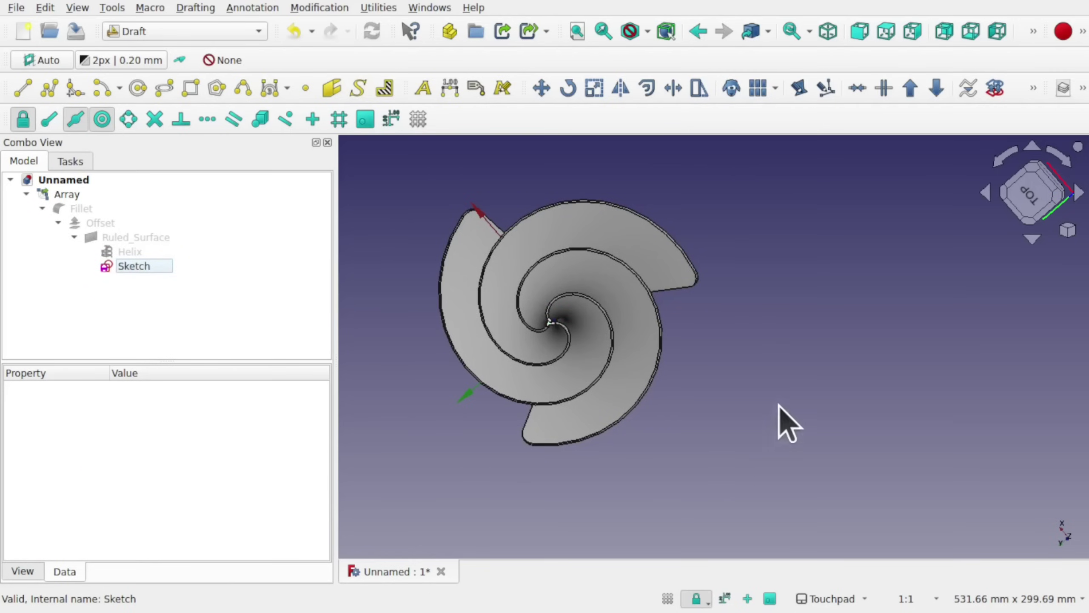
left_click_drag(793, 395, 577, 386, "shift")
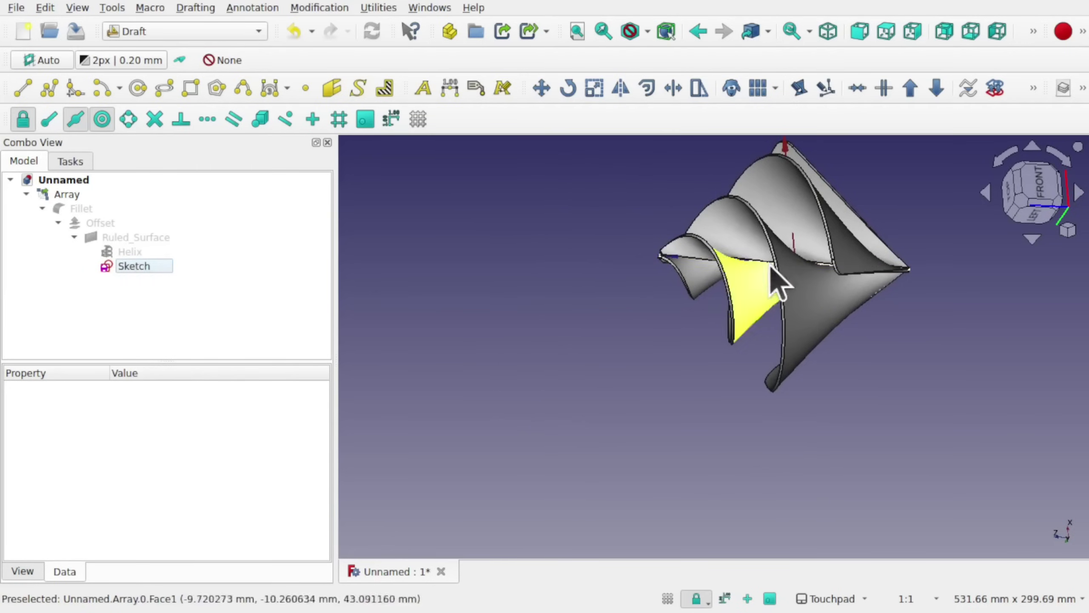
scroll(707, 390, "up", 3)
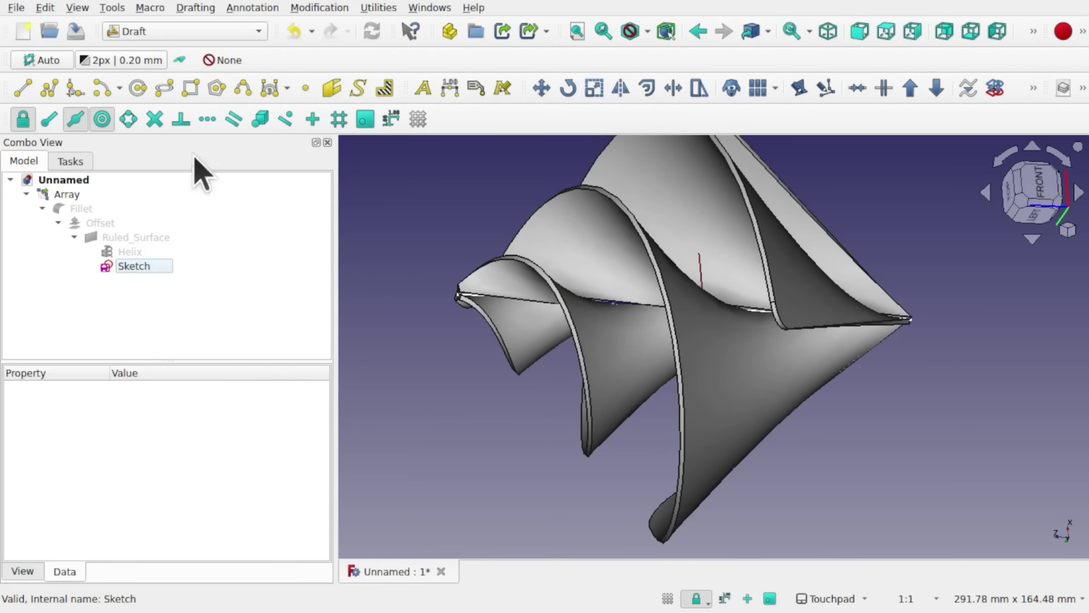
Switch to the Sketcher workbench and create a new sketch on the XY-Plane with the array seen from the top.
left_click(183, 32)
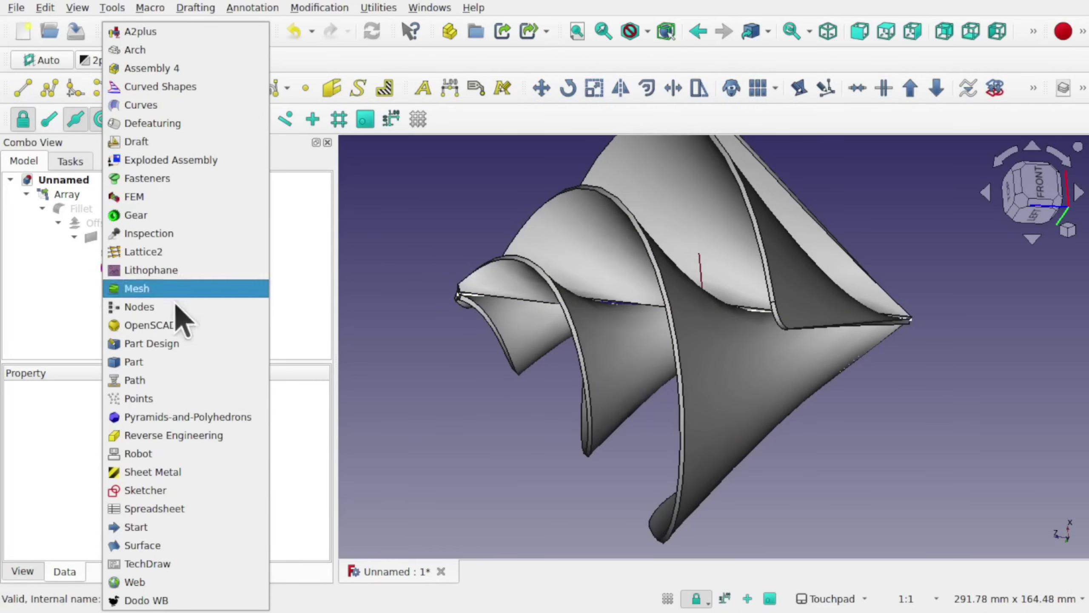
left_click(185, 493)
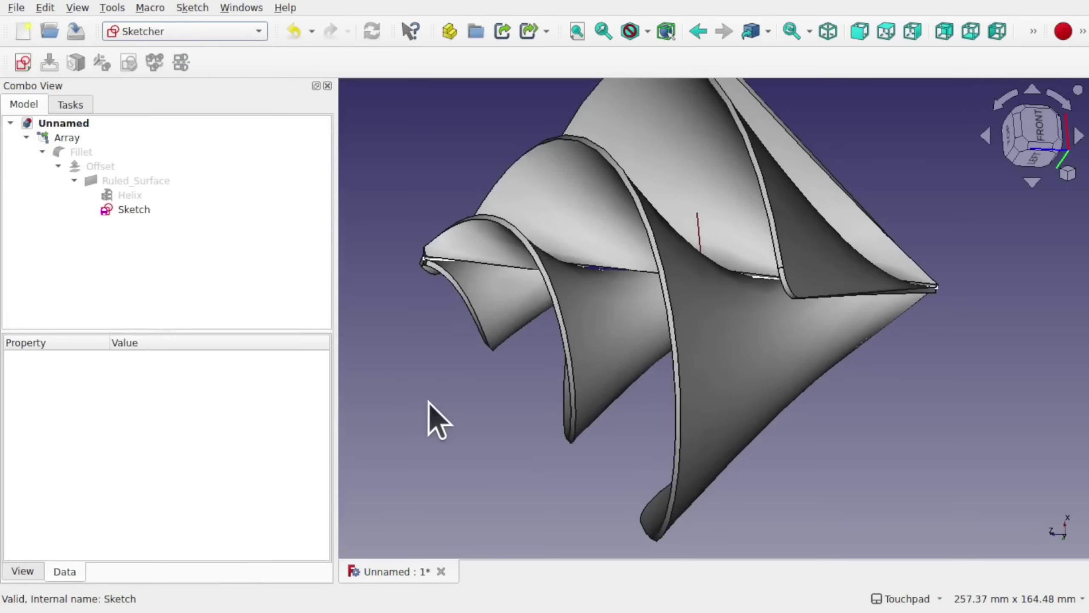
mouse_move(681, 207)
left_mouse_down("alt")
mouse_move(797, 231)
mouse_move(907, 280)
mouse_move(950, 313)
left_mouse_up("alt")
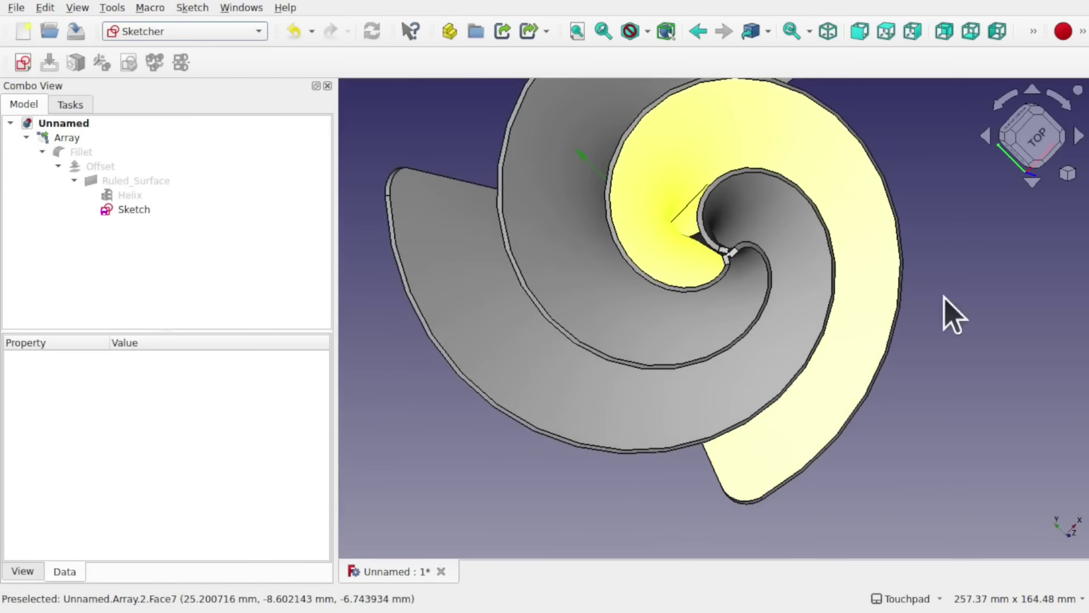
left_click(1050, 138)
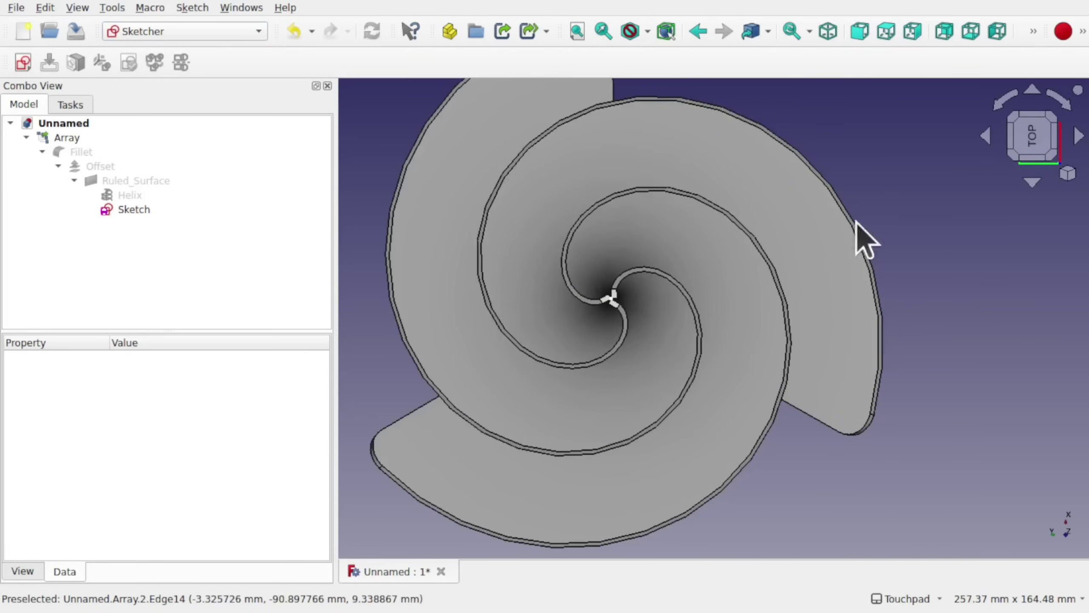
left_click(23, 62)
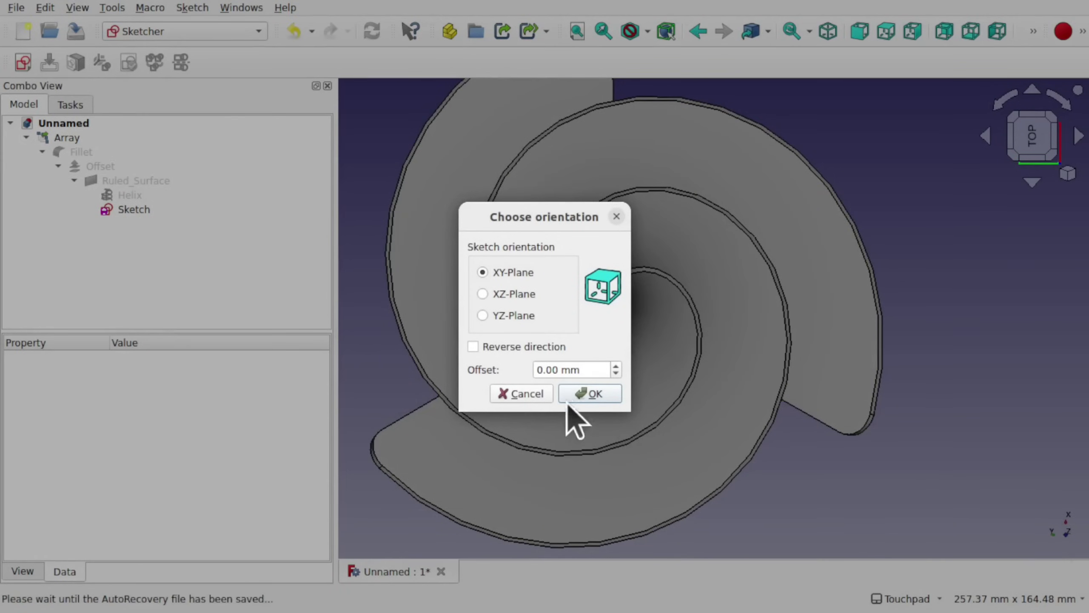
left_click(579, 388)
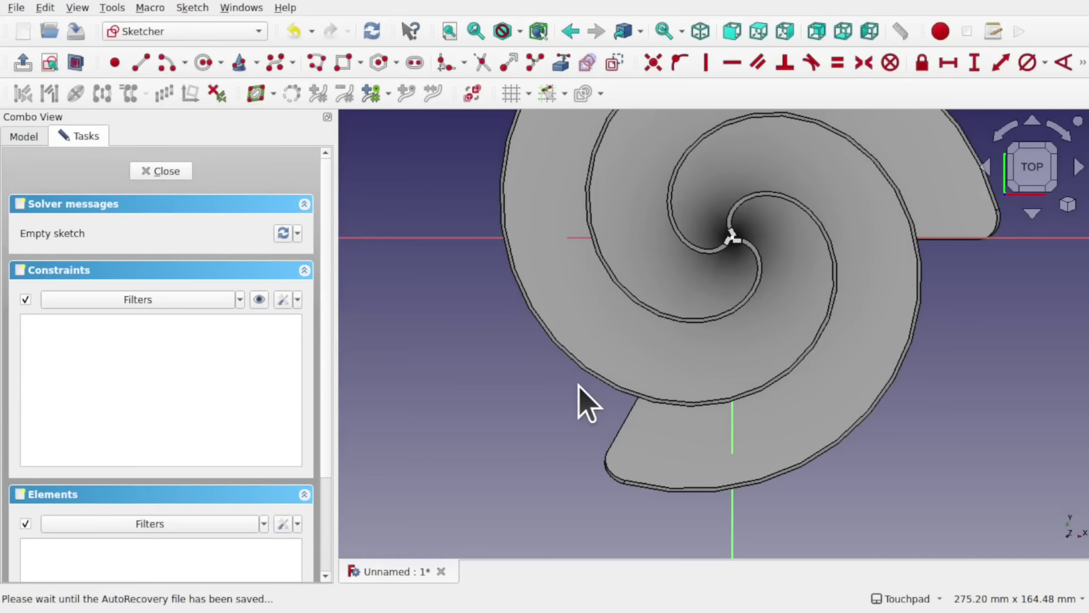
Turn on the section view at the sketch plane and inspect the cut blades before returning to the straight top view.
middle_click_drag(588, 348, 555, 440, "shift")
middle_click_drag(556, 448, 567, 439, "shift")
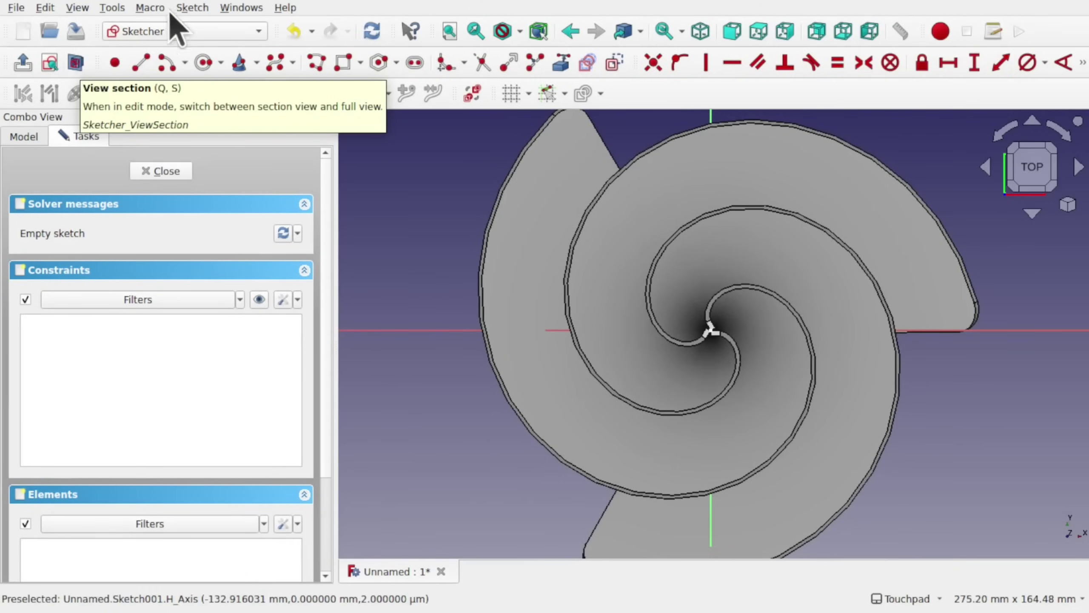
left_click(194, 7)
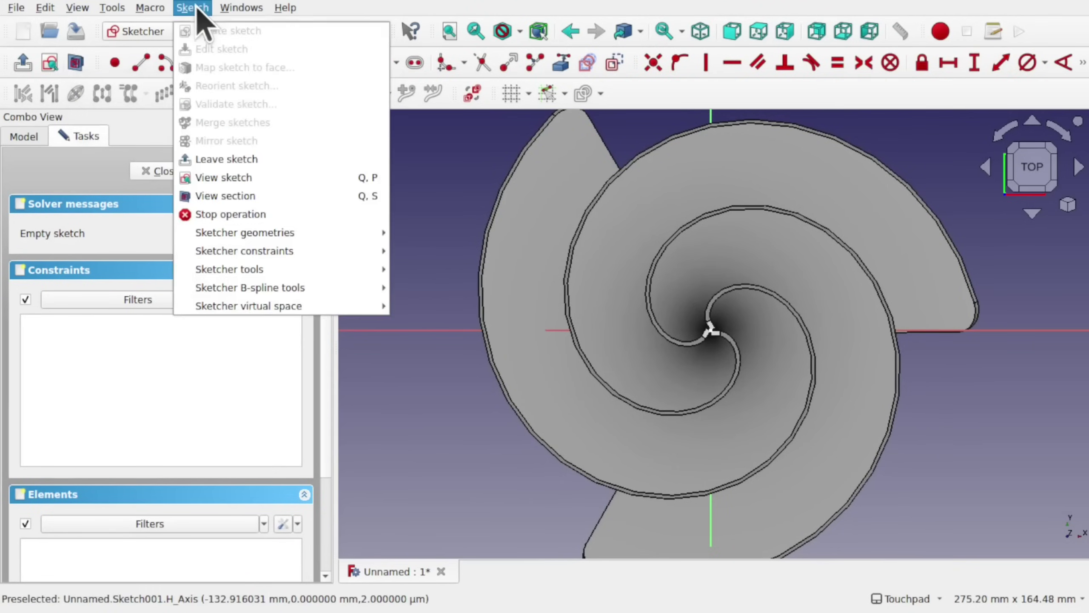
left_click(266, 196)
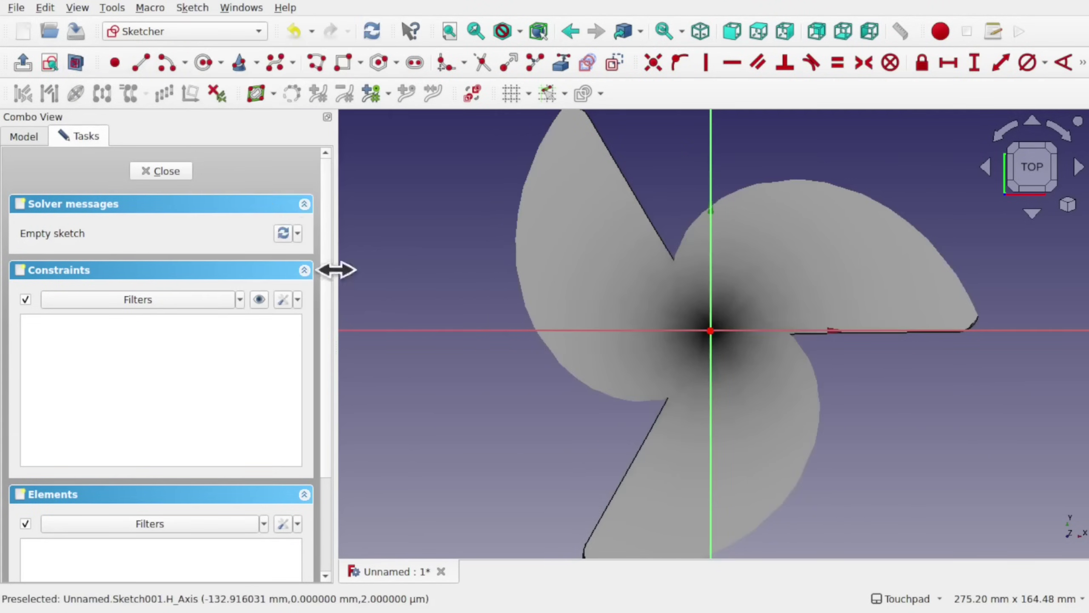
left_click_drag(761, 388, 703, 447, "shift")
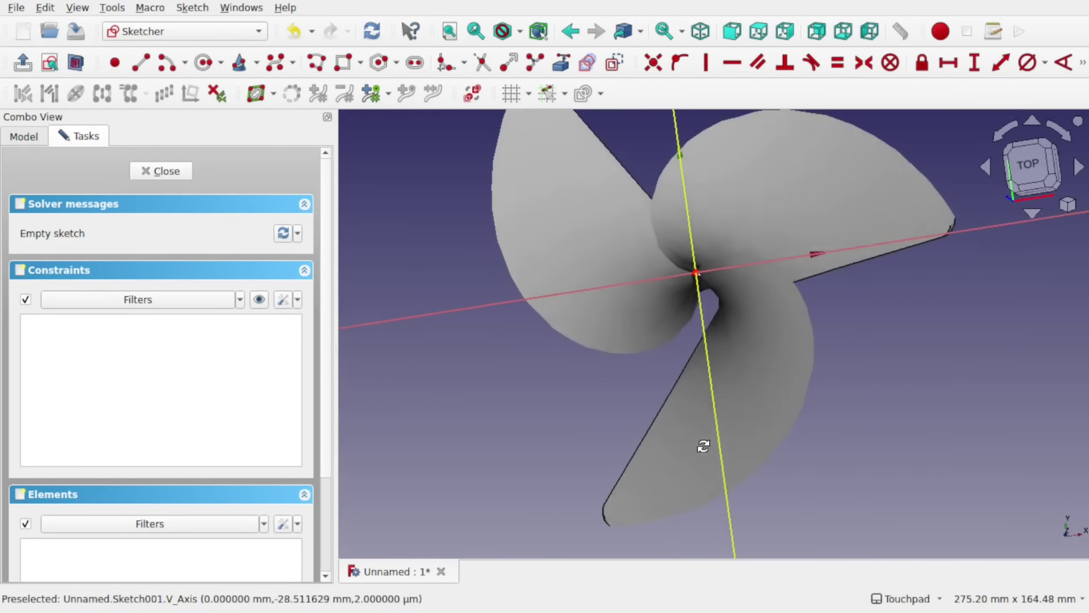
left_click(1029, 166)
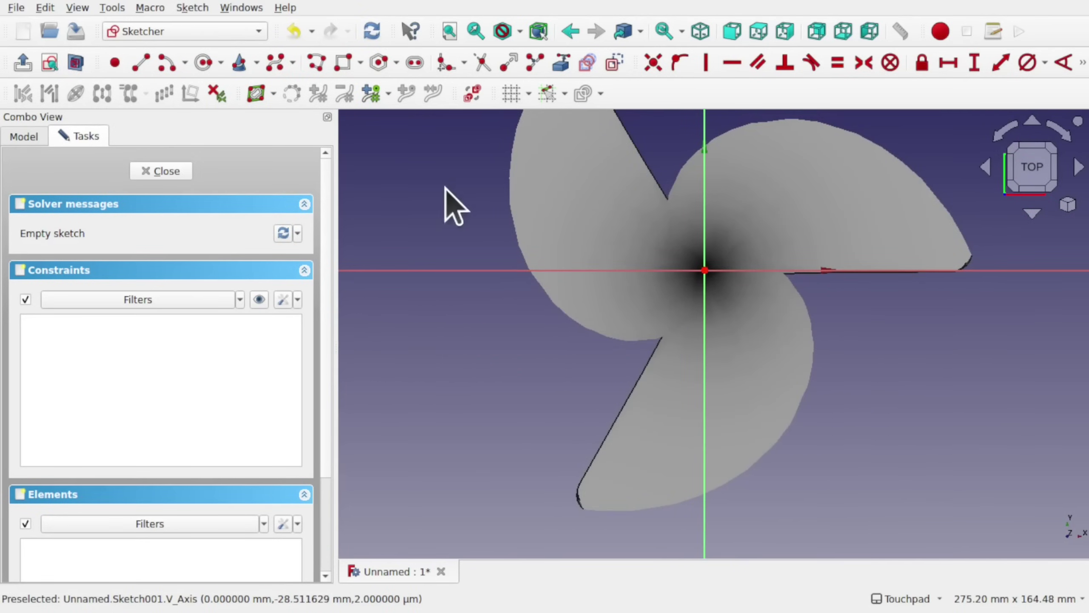
Sketch a circle with a radius of about 10 mm centred on the origin.
left_click(204, 63)
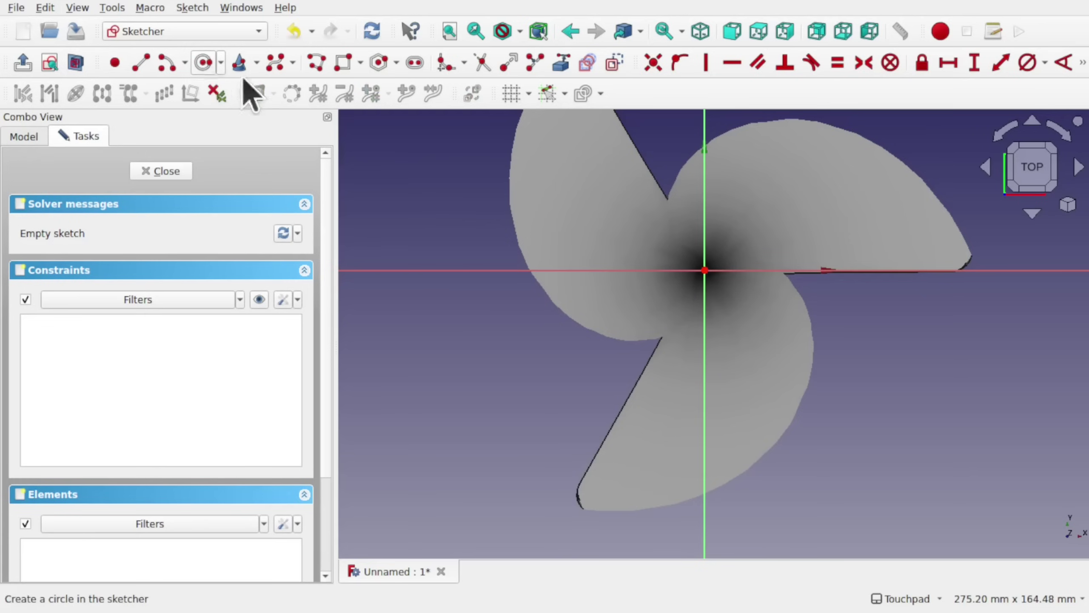
left_click(705, 269)
left_click(727, 284)
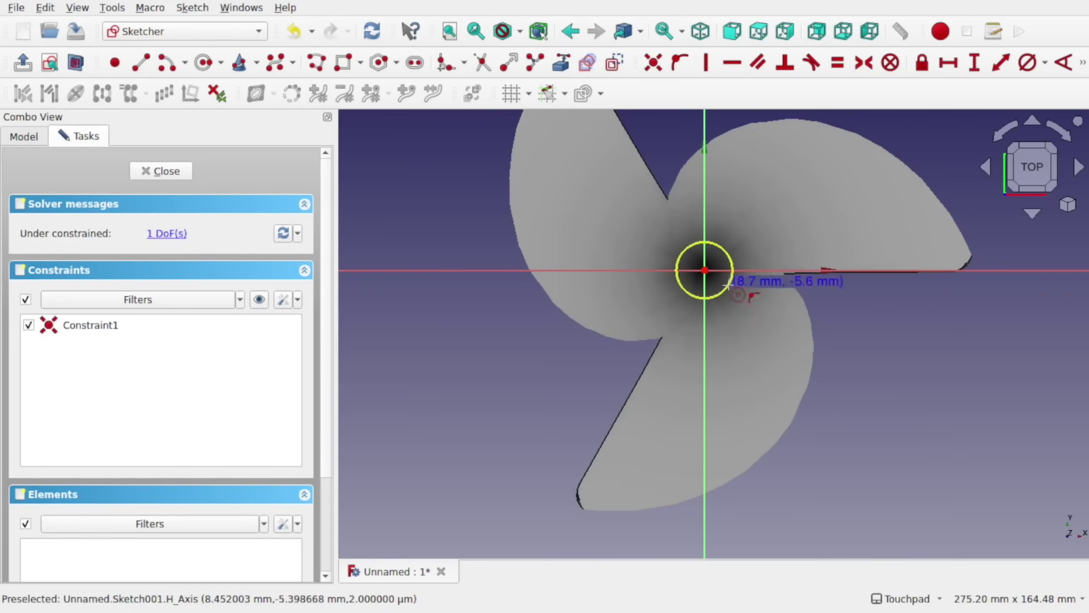
right_click(869, 319)
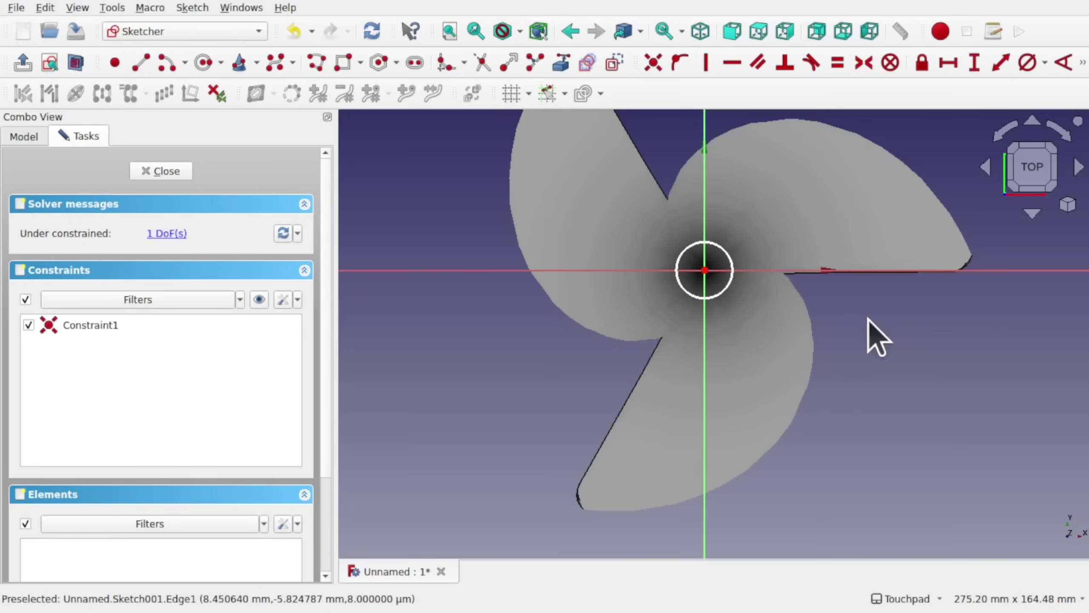
Constrain the diameter of the circle at the origin to 15 mm and close the sketch.
left_click(723, 285)
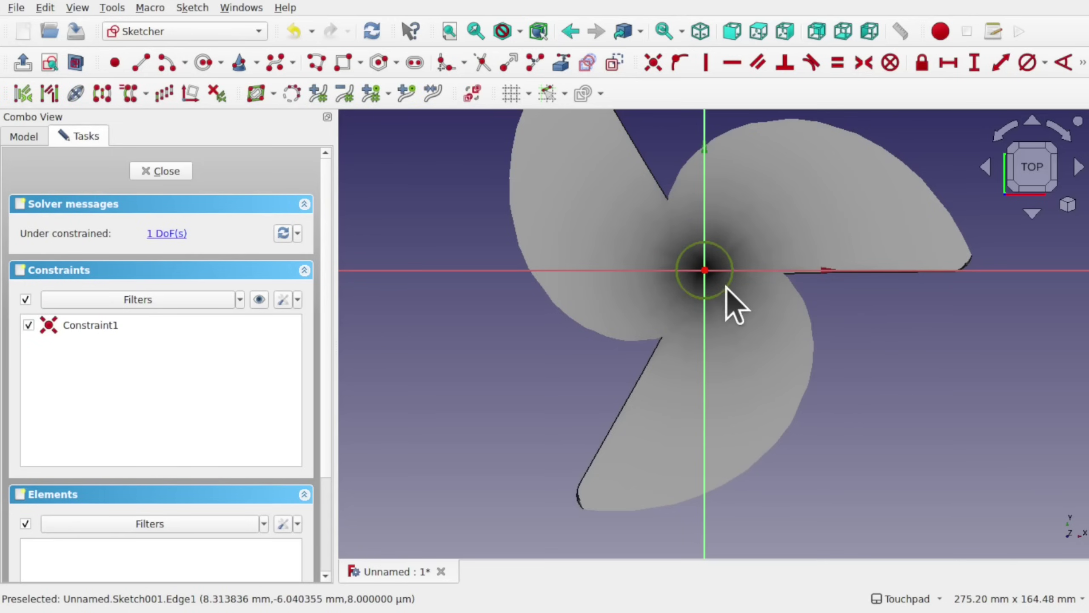
left_click(1045, 64)
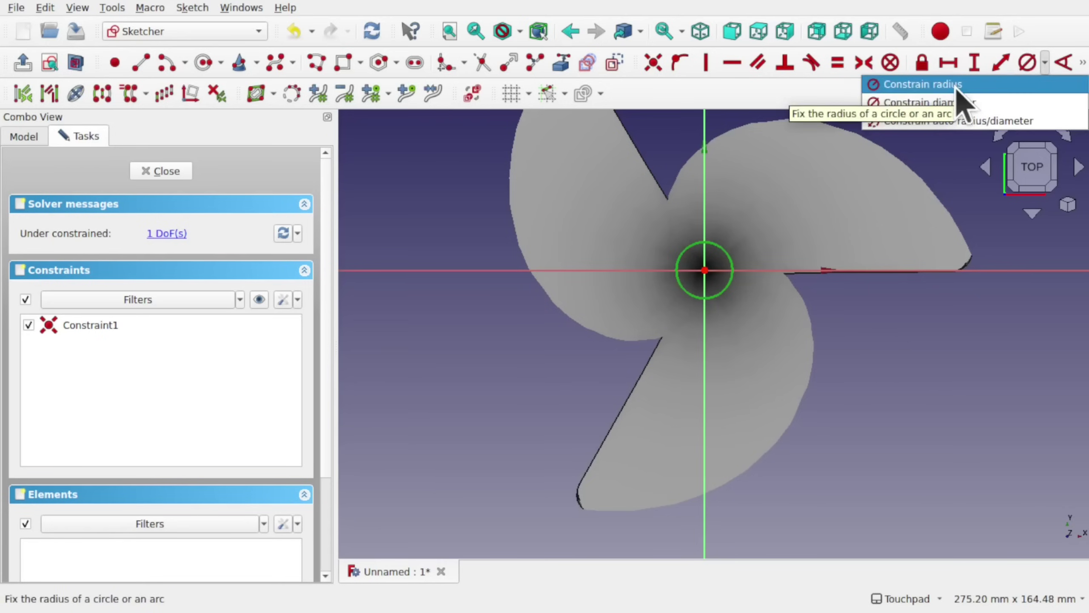
left_click(949, 103)
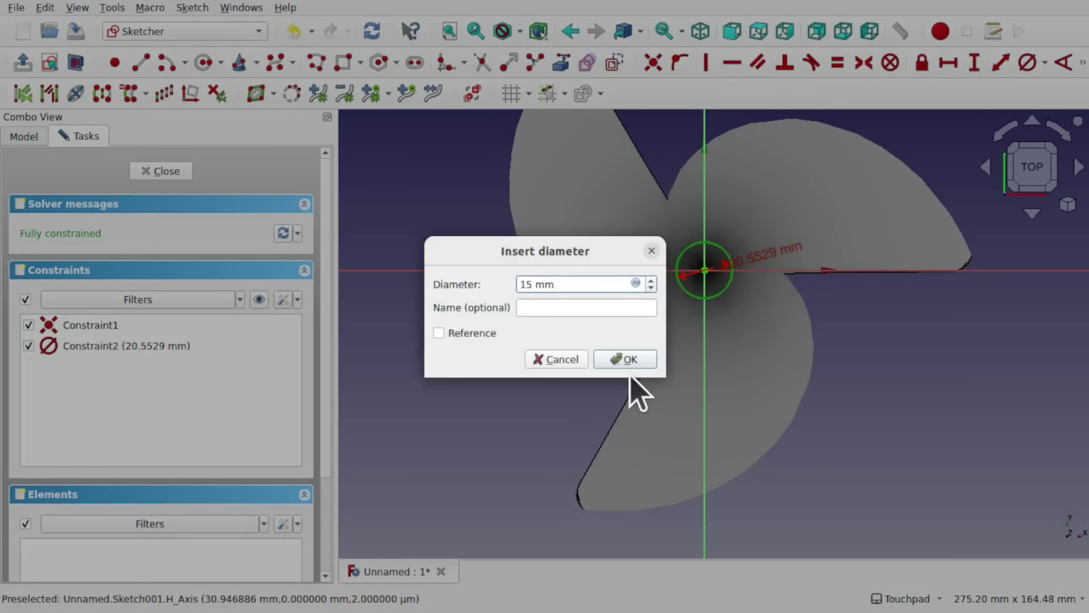
left_click(627, 360)
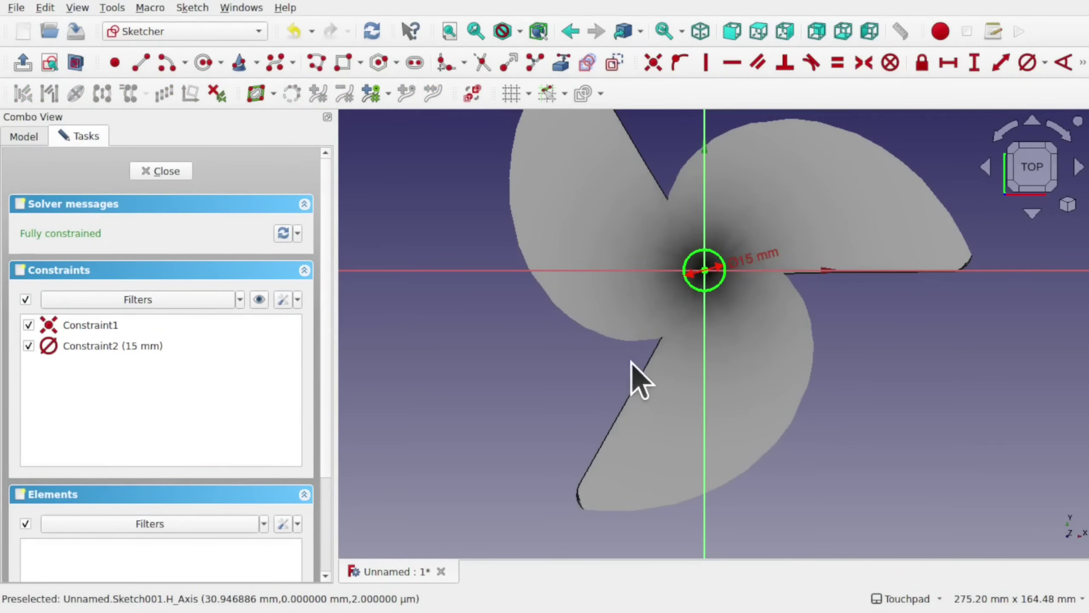
mouse_move(690, 359)
left_mouse_down("alt")
mouse_move(820, 277)
mouse_move(761, 322)
mouse_move(600, 296)
mouse_move(761, 294)
mouse_move(821, 269)
left_mouse_up("alt")
left_click(180, 170)
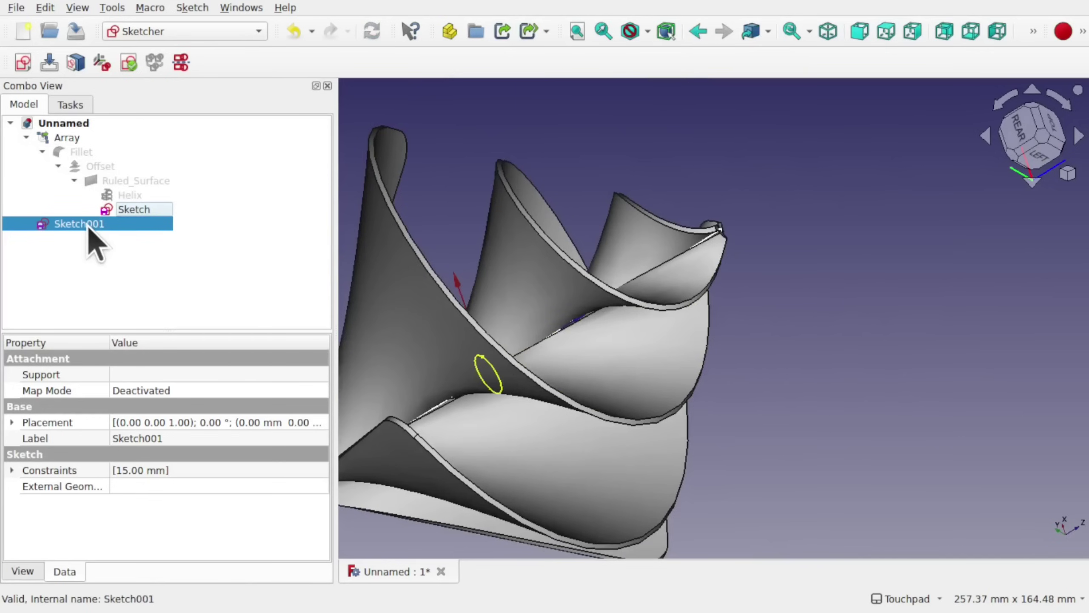
Switch to the Part workbench and clear the selection of the circle sketch.
left_click_drag(681, 389, 831, 491, "alt")
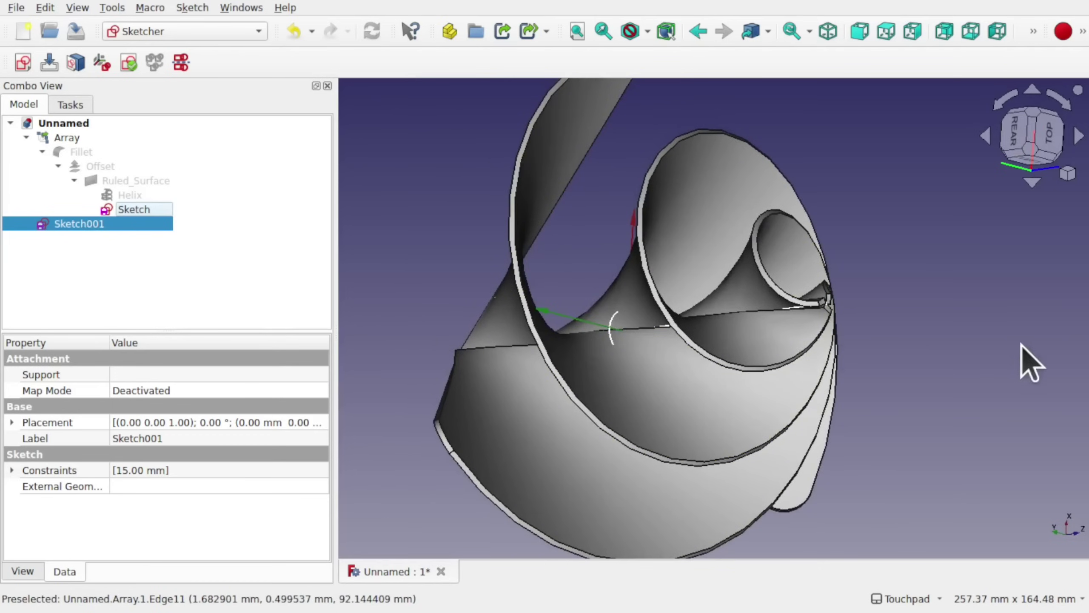
mouse_move(959, 367)
left_mouse_down("alt")
mouse_move(989, 358)
mouse_move(960, 381)
left_mouse_up("alt")
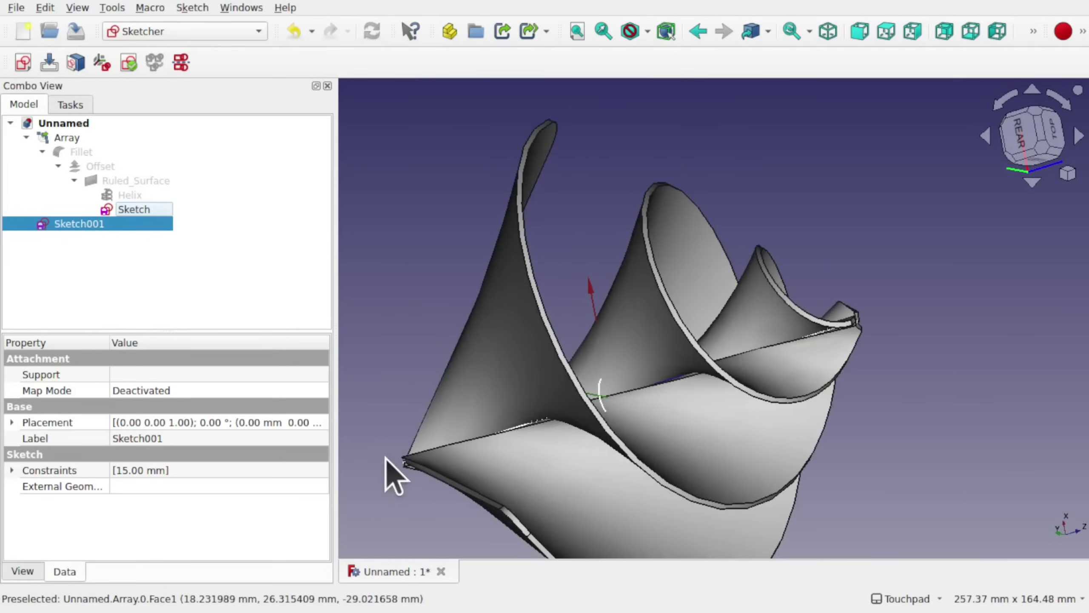
left_click_drag(455, 468, 493, 457, "alt")
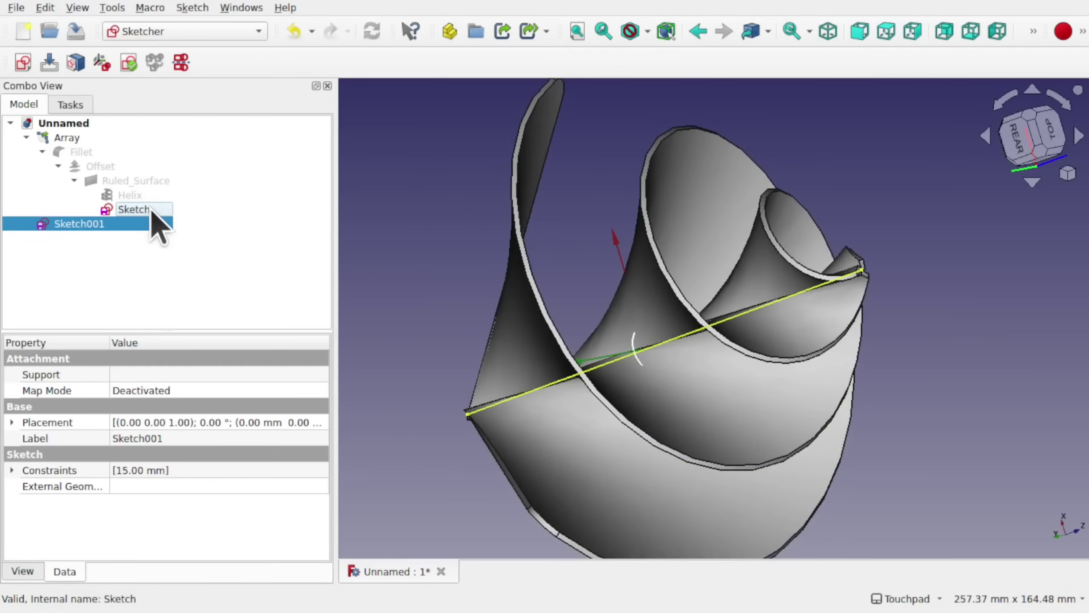
left_click(230, 31)
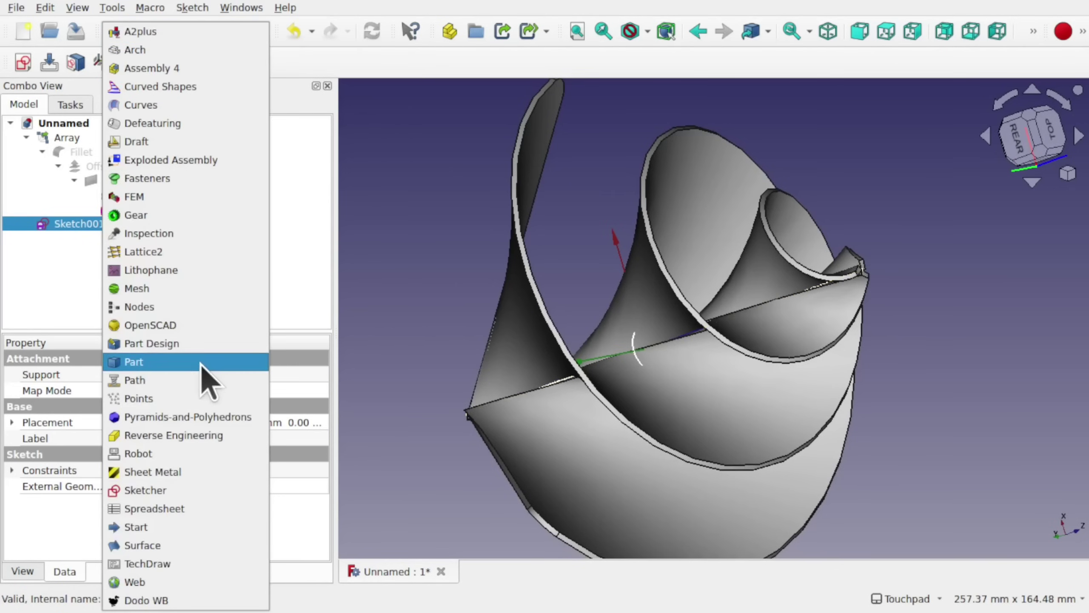
left_click(209, 379)
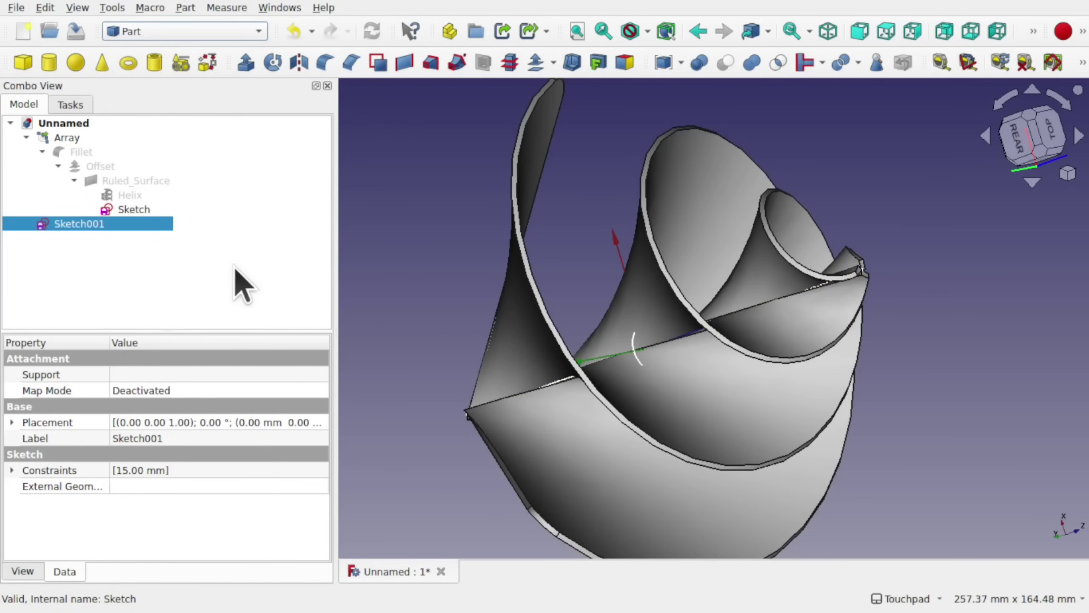
left_click(396, 237)
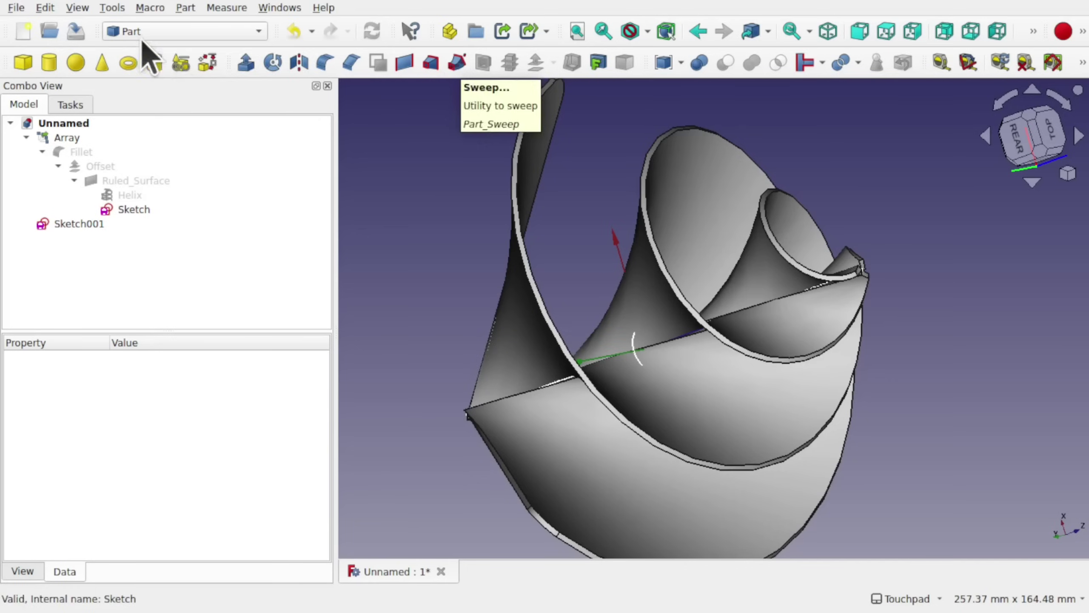
Start a Sweep and add the circle sketch, Sketch001, as its profile.
left_click(186, 7)
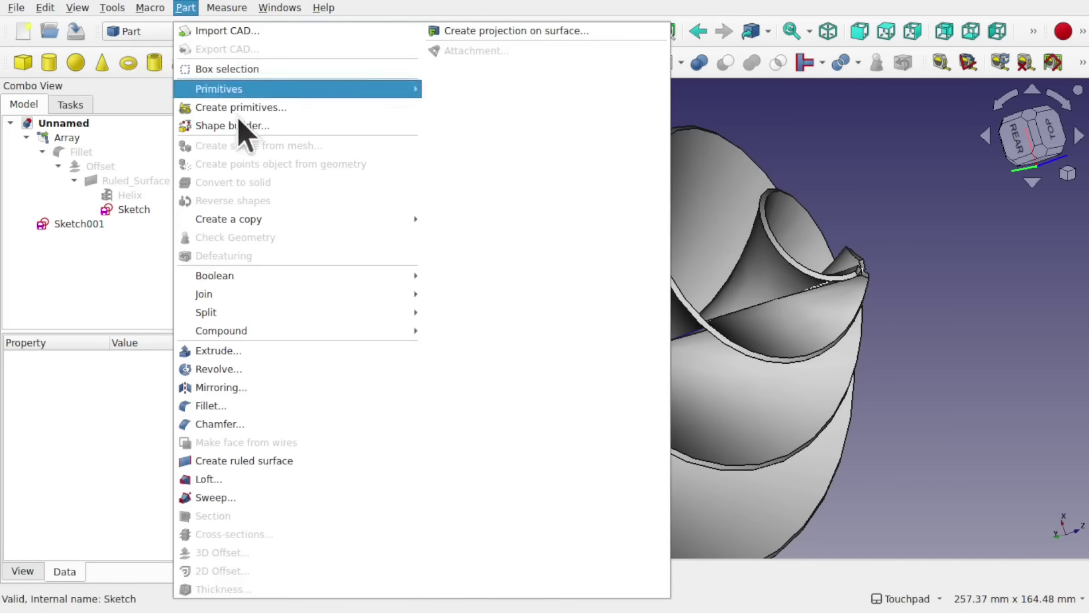
left_click(263, 496)
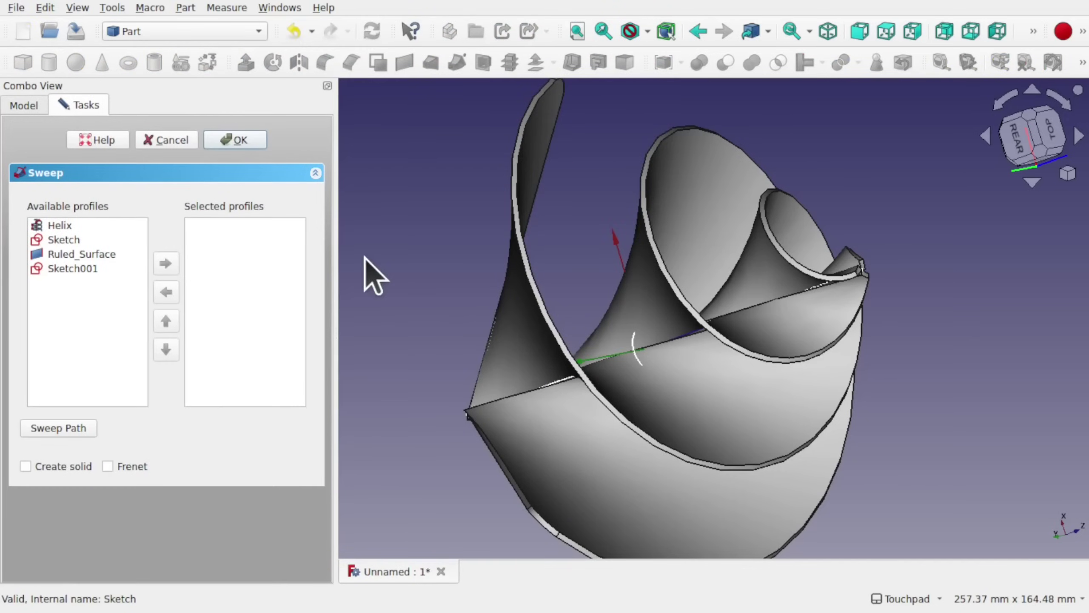
left_click(64, 240)
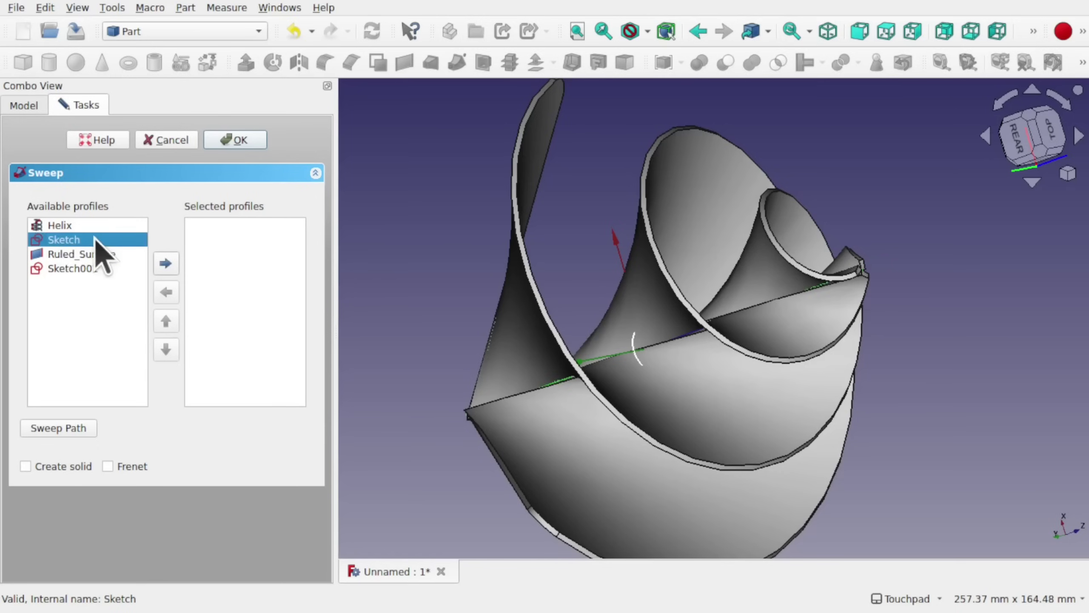
left_click(77, 268)
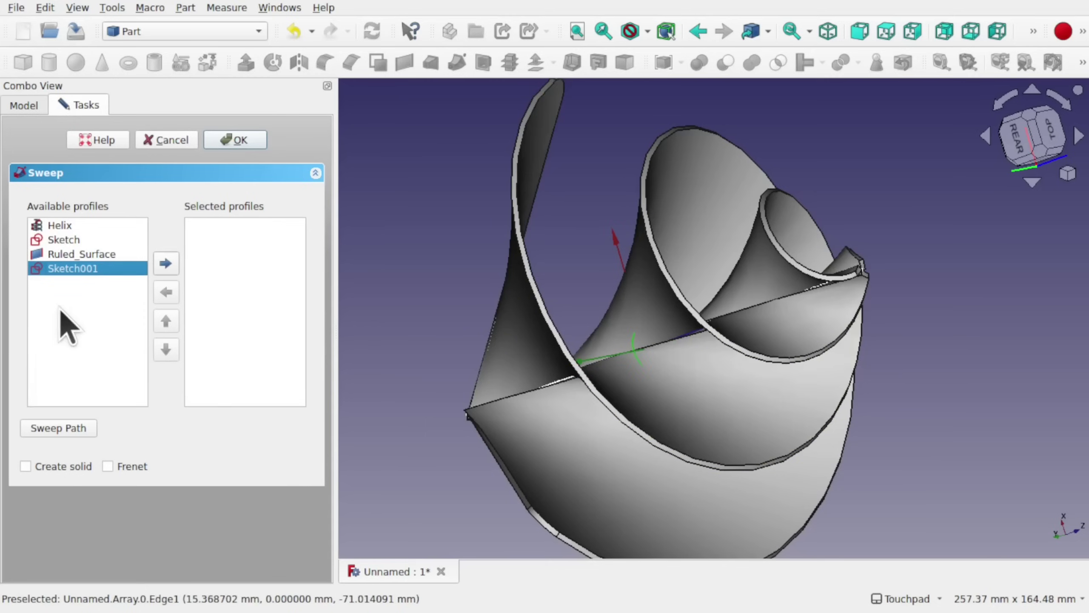
left_click(166, 263)
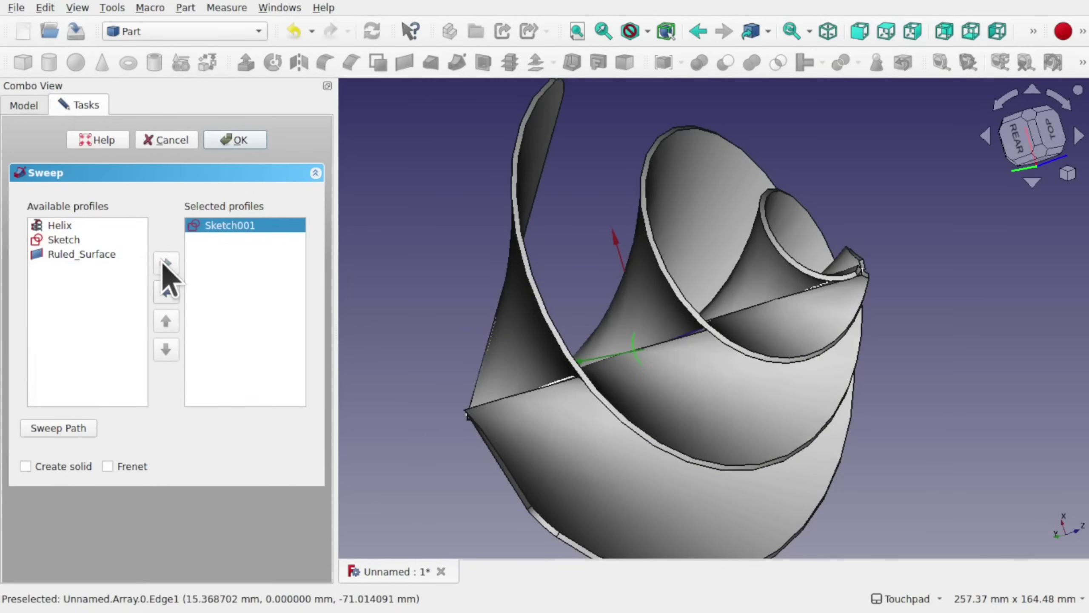
left_click(77, 428)
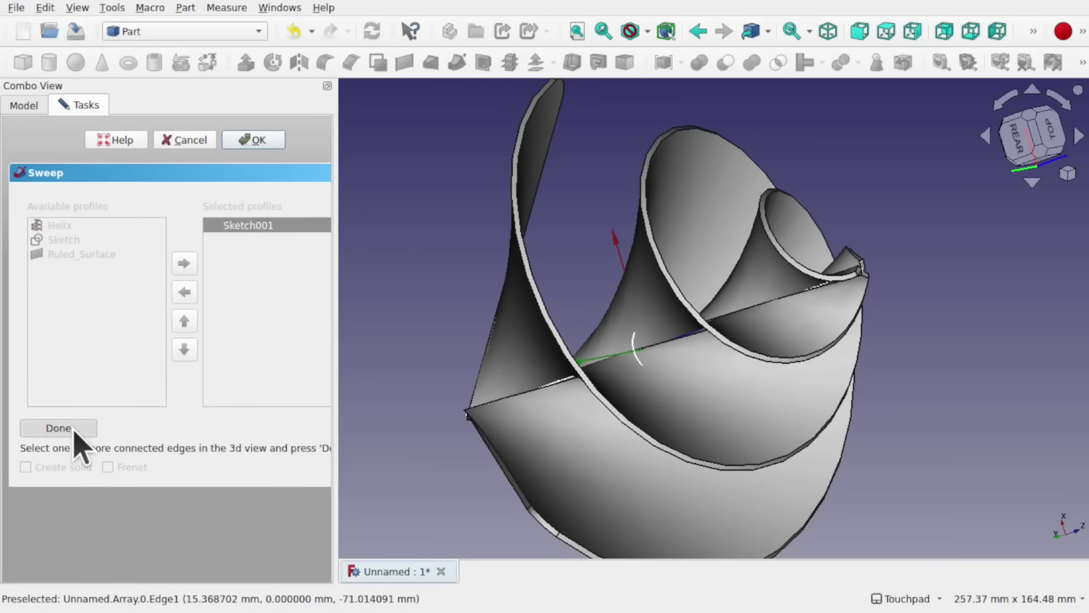
middle_click_drag(418, 274, 437, 358)
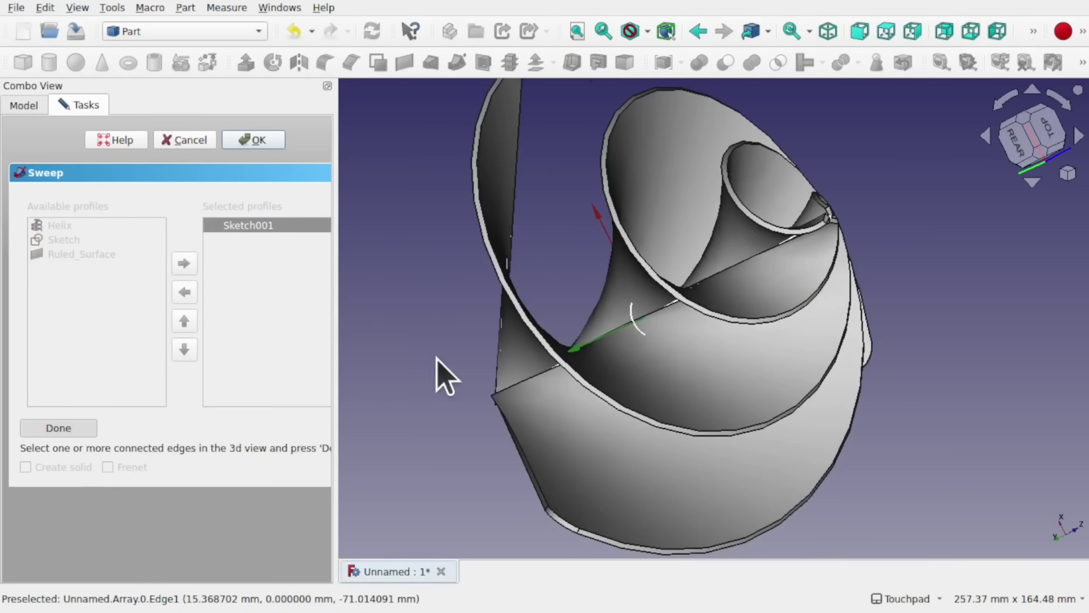
left_click(56, 427)
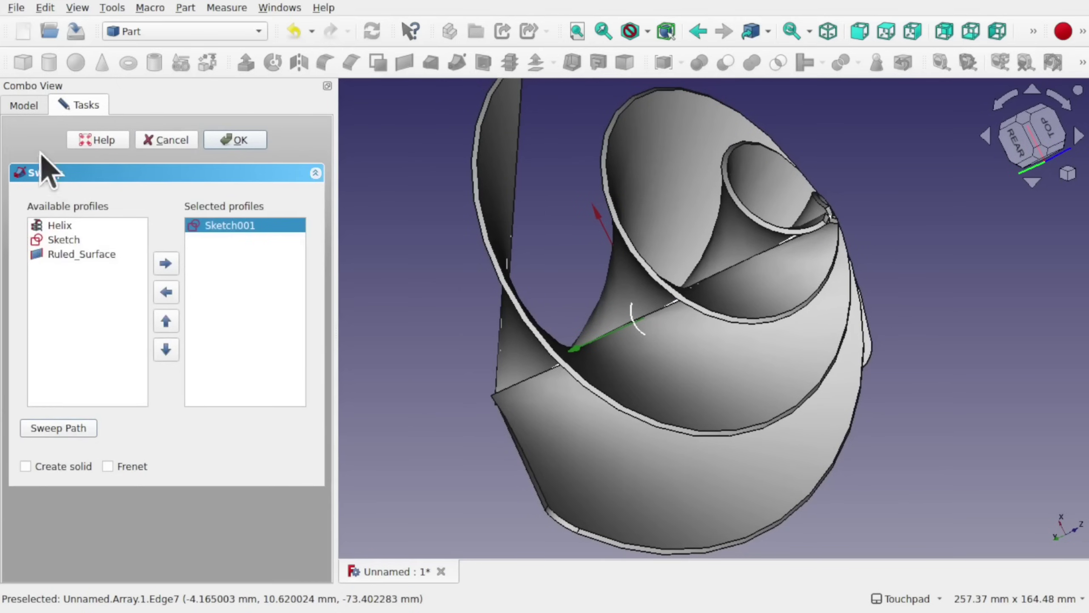
Hide the three-blade array while the Sweep remains open, exposing the straight central line.
left_click(24, 105)
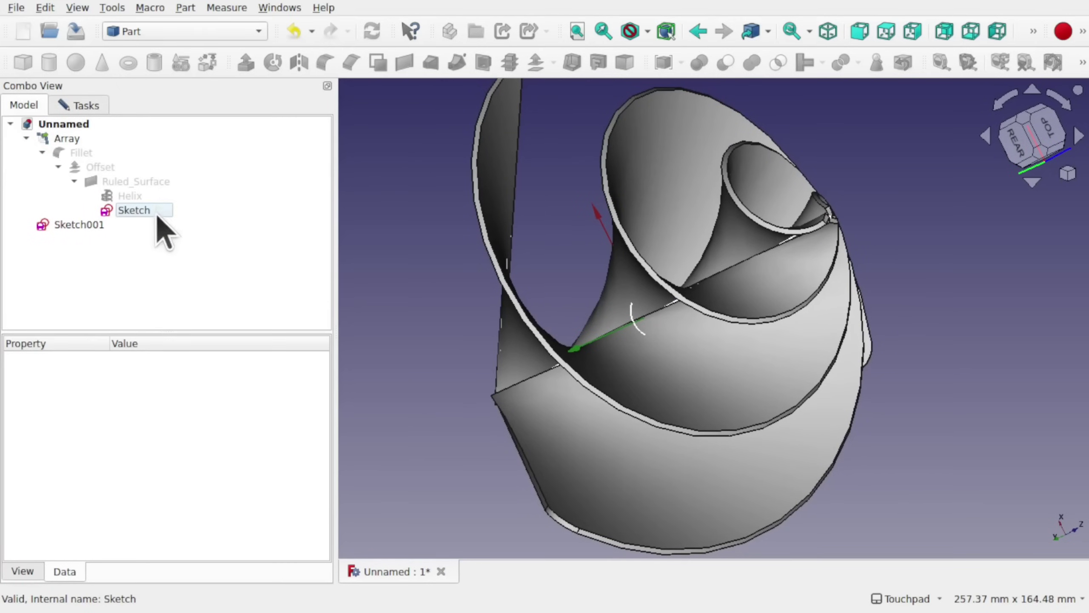
left_click(68, 139)
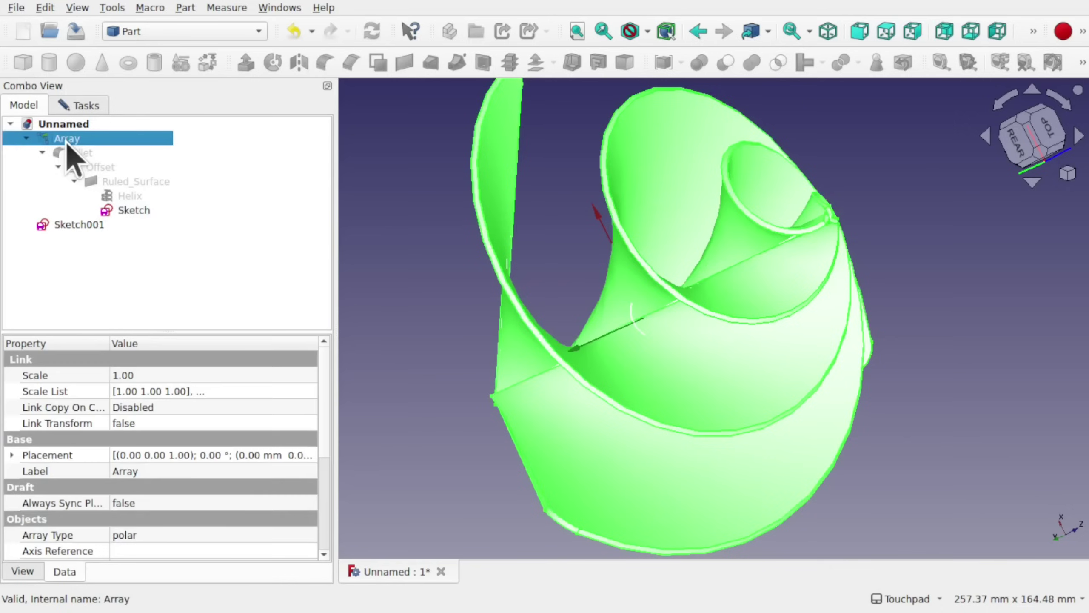
key("space")
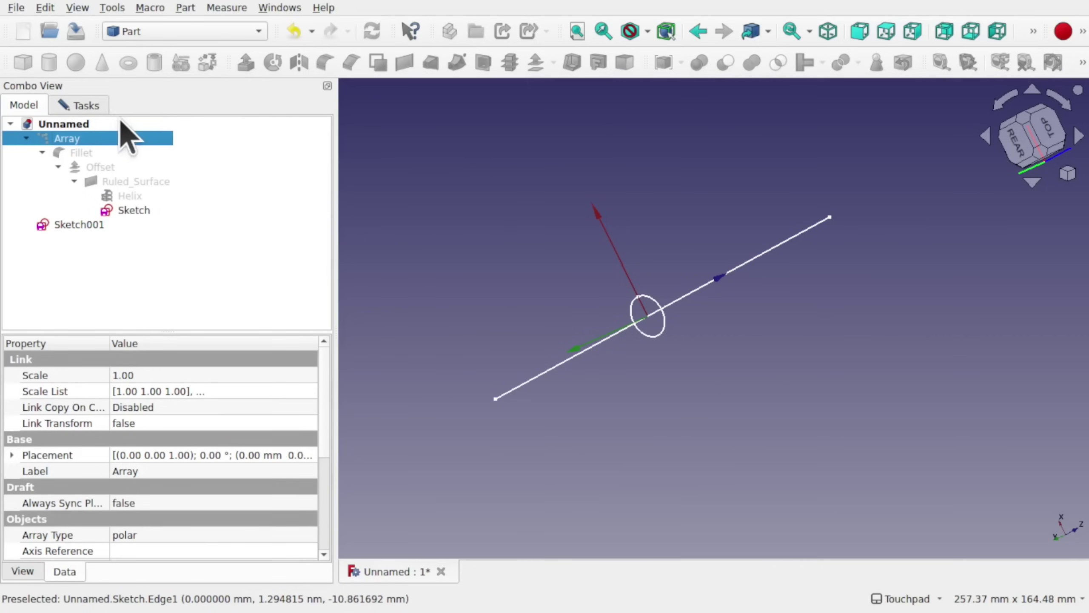
Choose the straight line through the circle's centre as the sweep path and create the sweep.
left_click(81, 105)
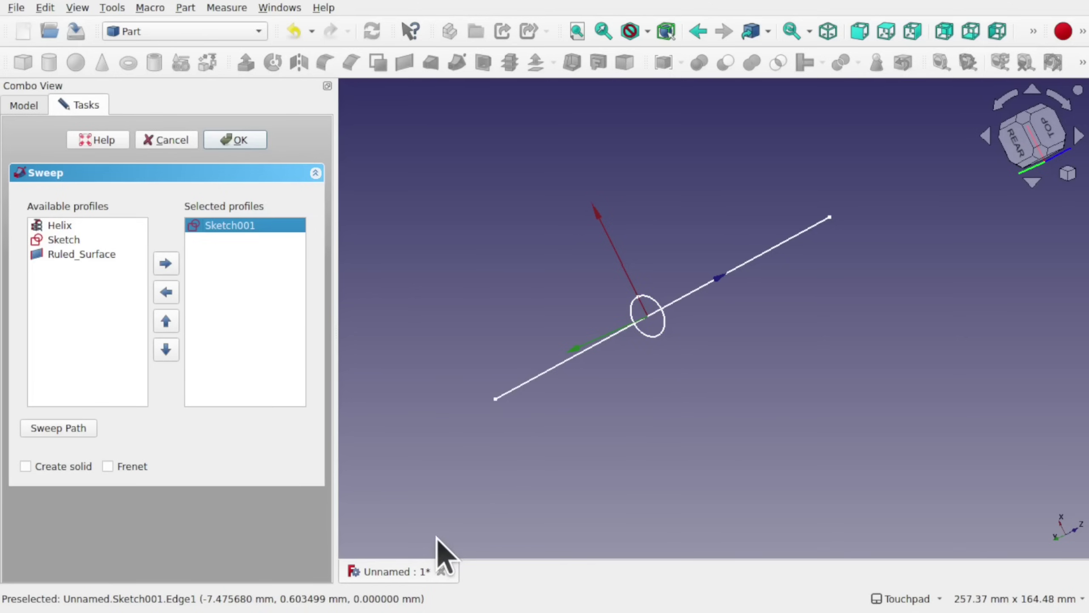
left_click(64, 428)
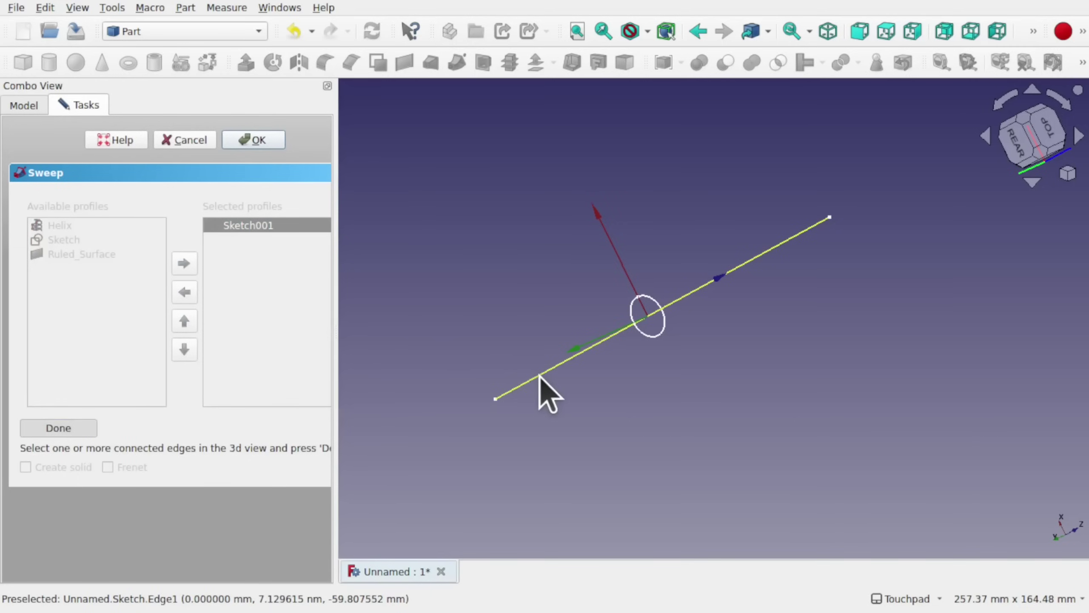
left_click(821, 219)
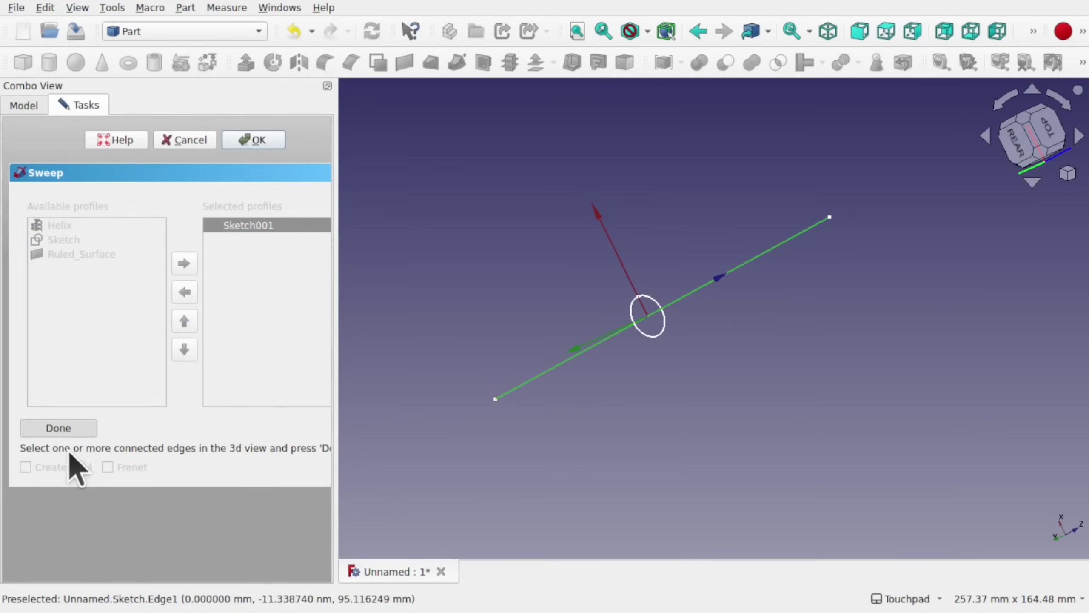
left_click(74, 427)
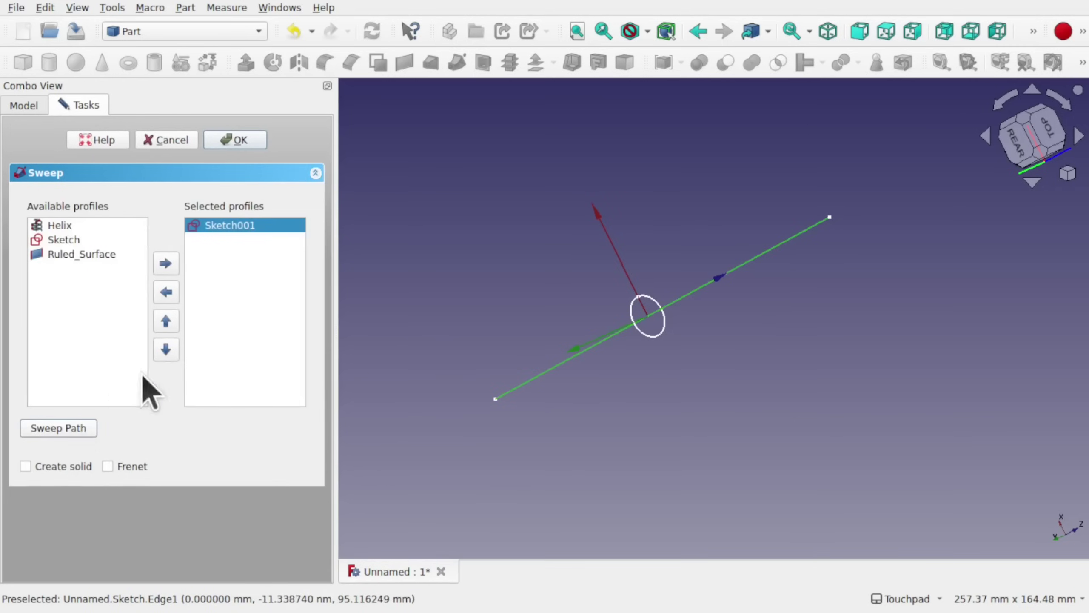
left_click(235, 140)
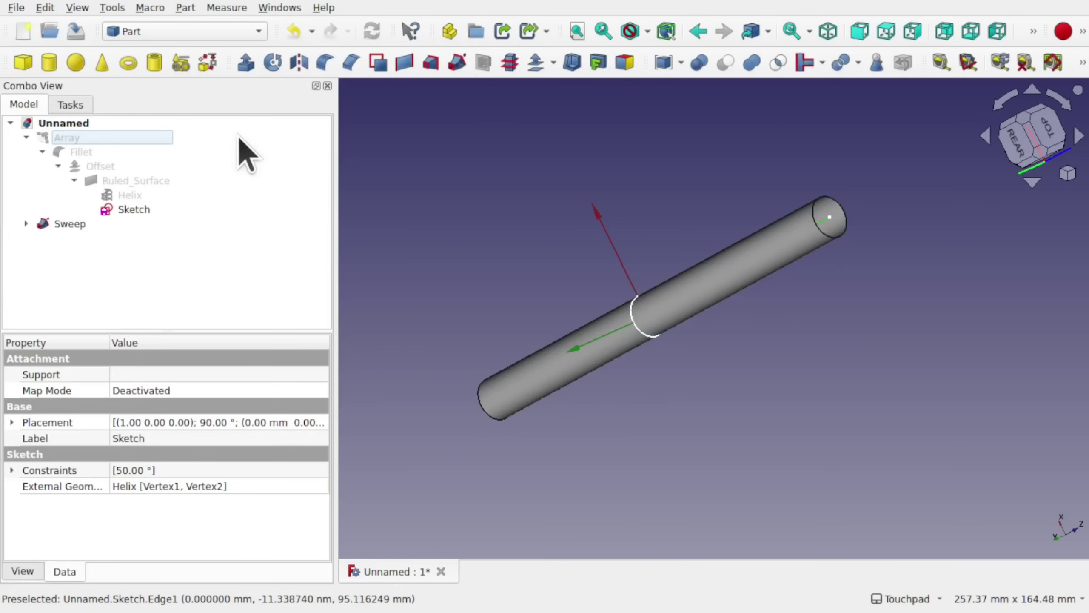
Set the sweep's Solid property to true so the tube becomes a closed shaft.
left_click_drag(871, 241, 844, 258, "alt")
left_click(665, 322)
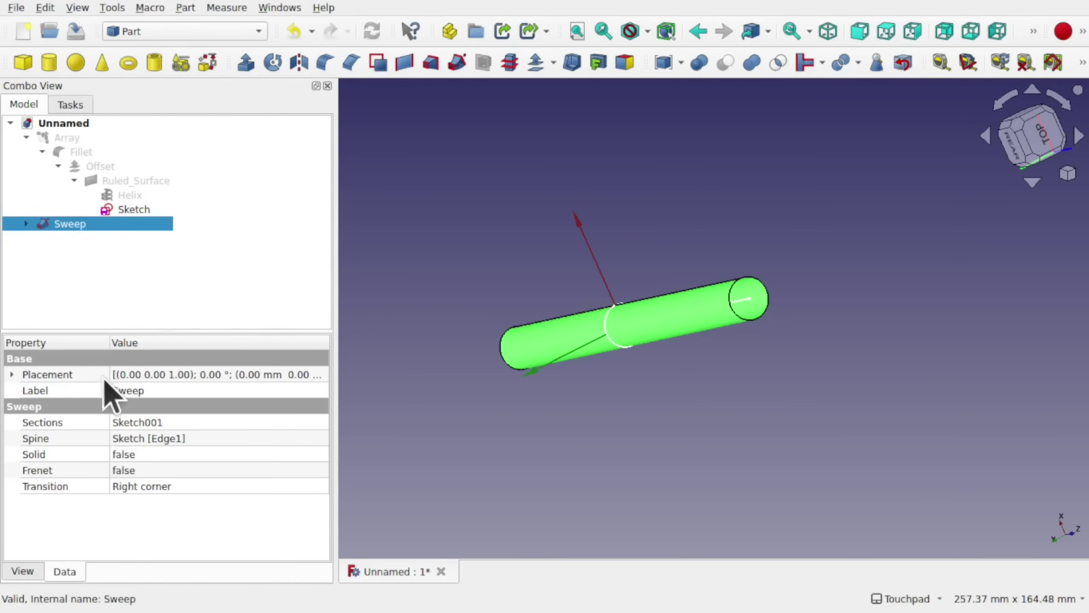
left_click(155, 452)
left_click(155, 454)
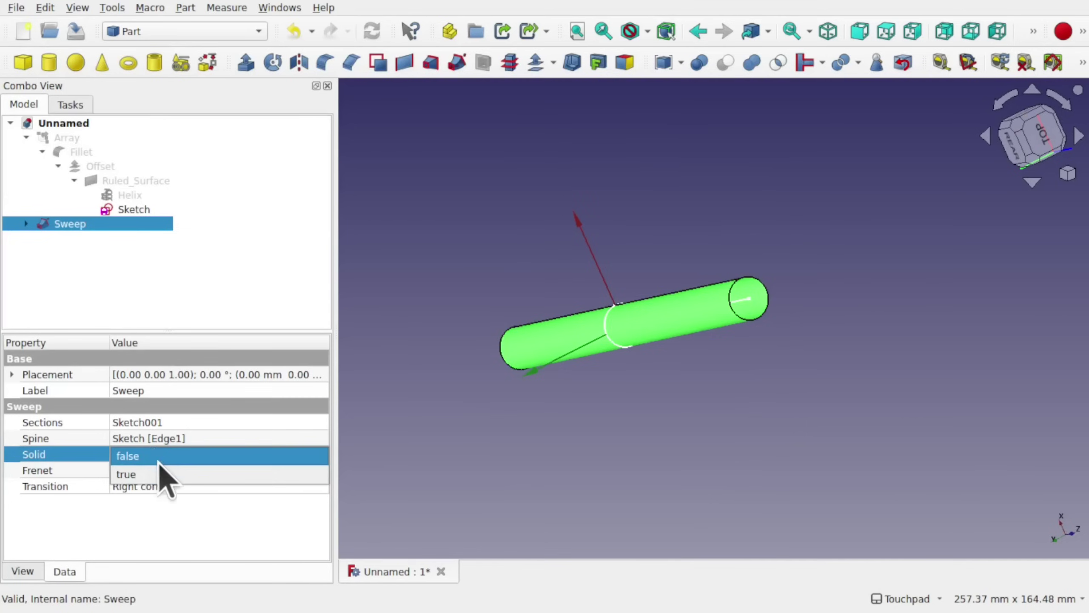
left_click(164, 473)
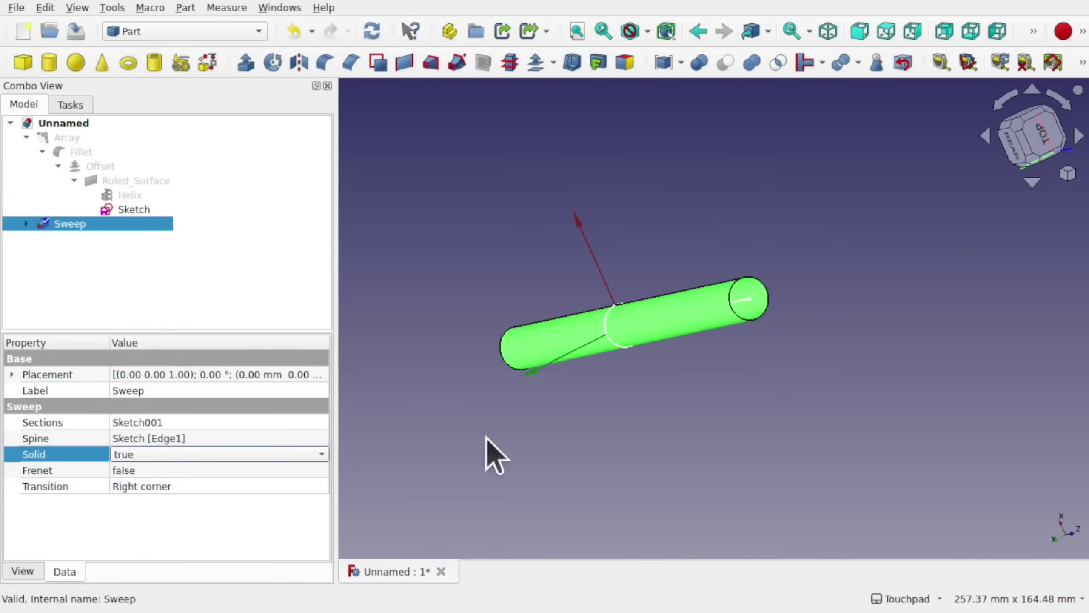
left_click(571, 428)
middle_click_drag(784, 359, 866, 365, "alt")
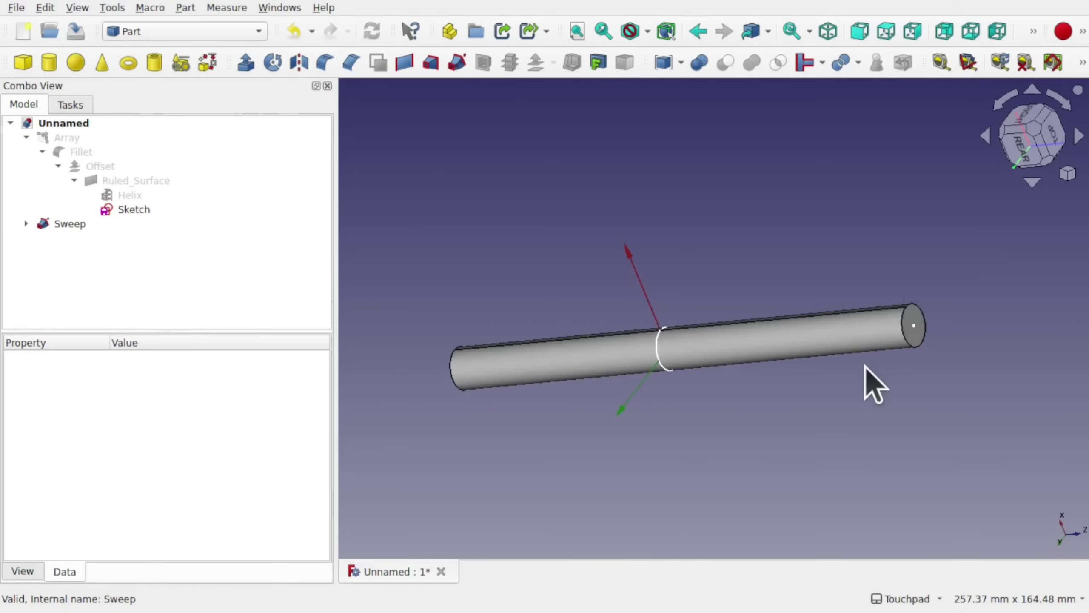
Hide the sweep's path sketch and circle sketch, and show the three-blade array again around the shaft.
left_click(130, 210)
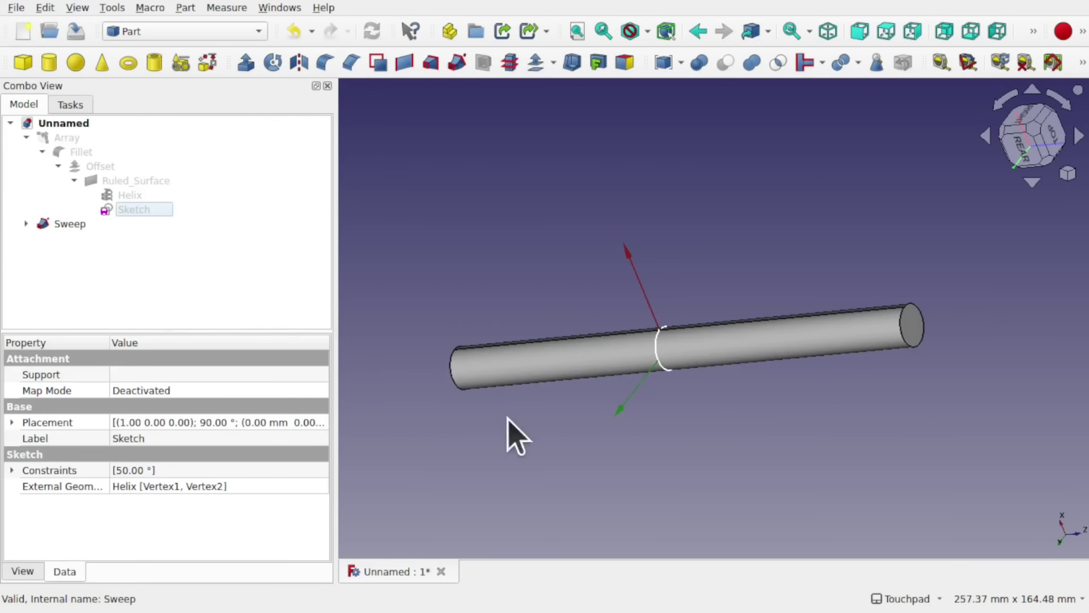
left_click(656, 352)
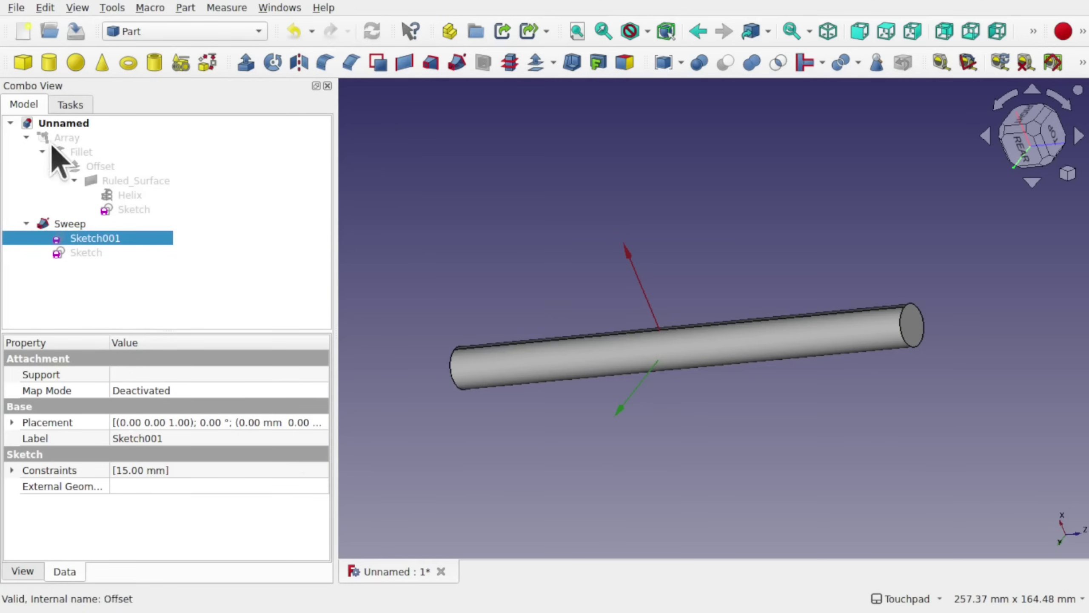
left_click(67, 139)
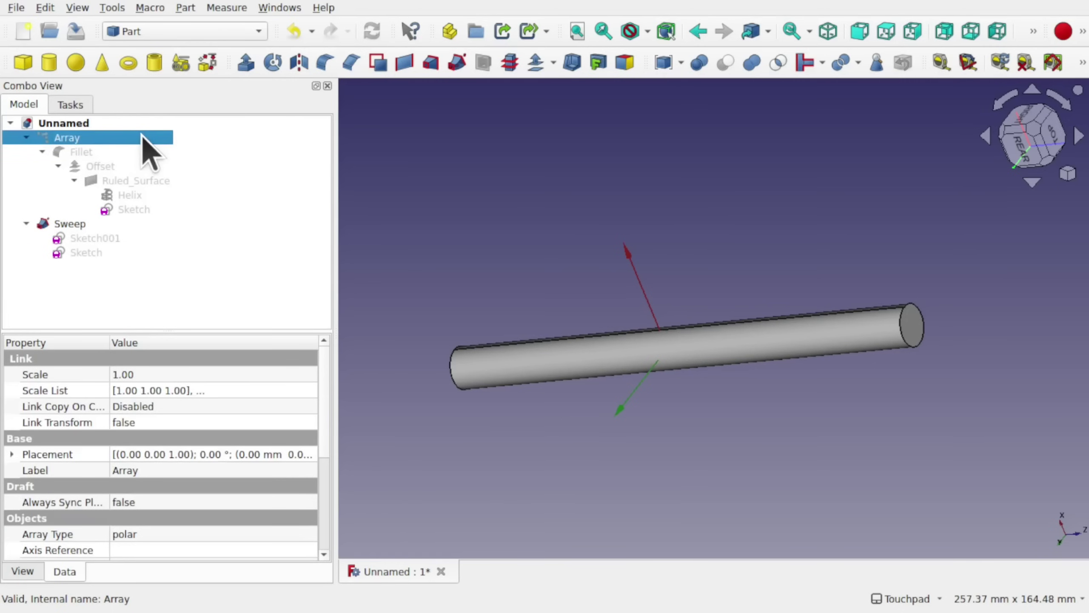
key("space")
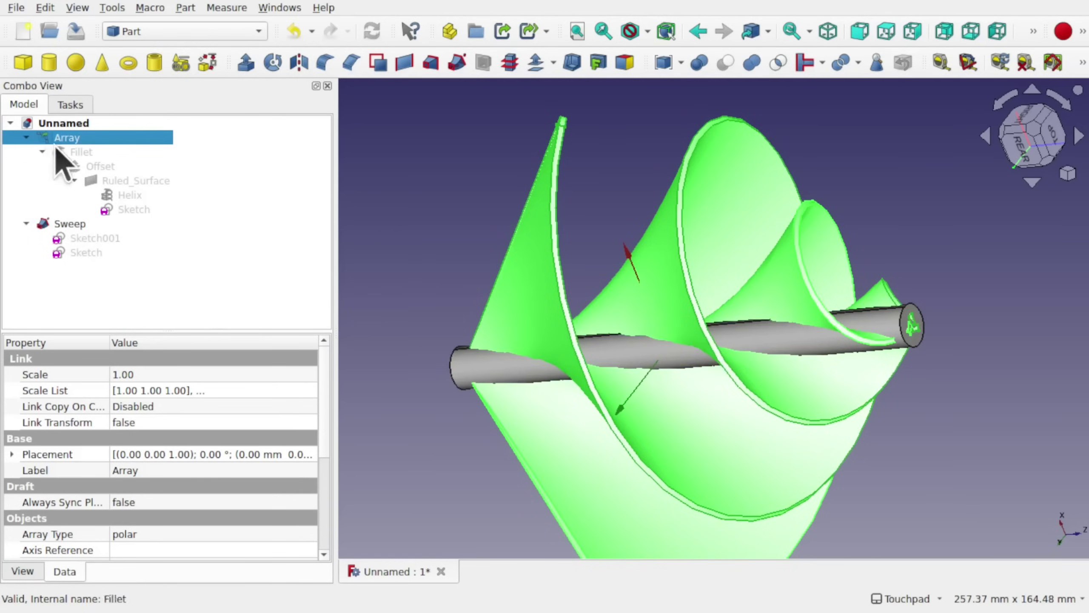
left_click(354, 176)
left_click(537, 293)
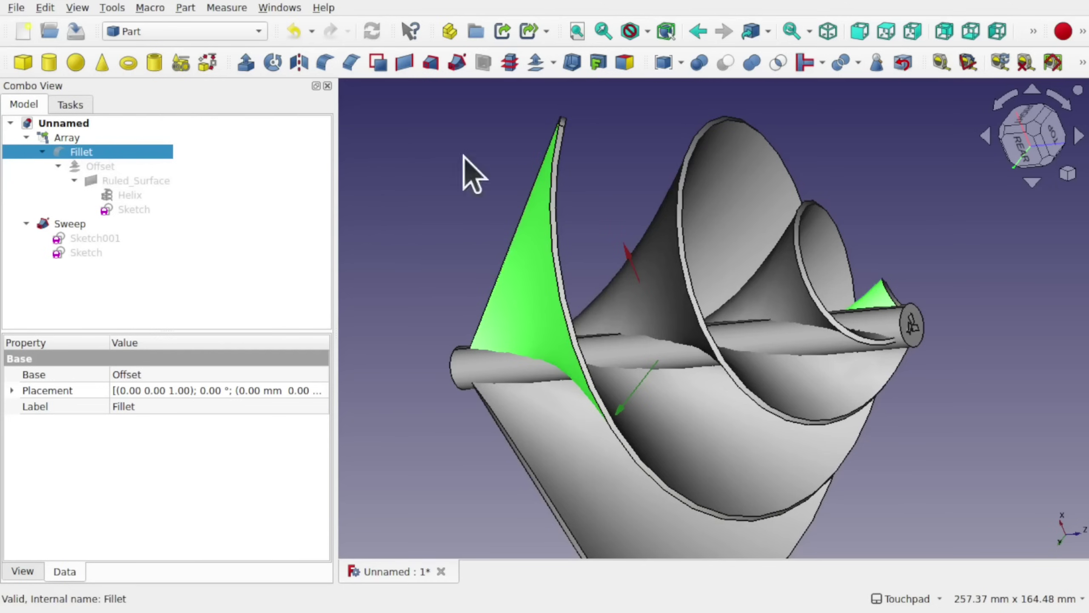
left_click(472, 176)
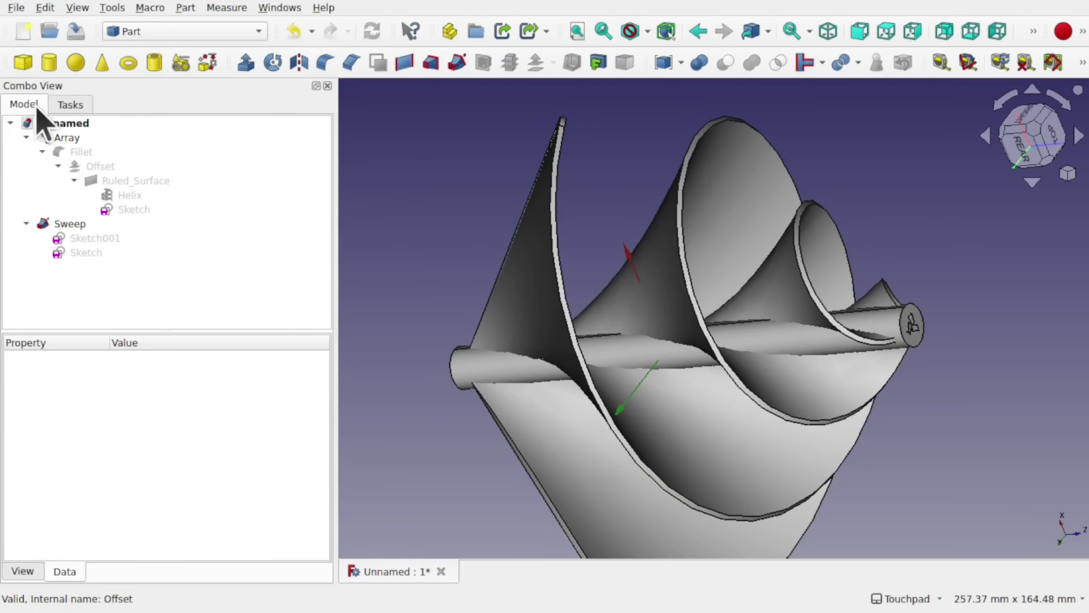
Fuse the three-blade array and the swept shaft into one Boolean union and recompute the document.
left_click(69, 140)
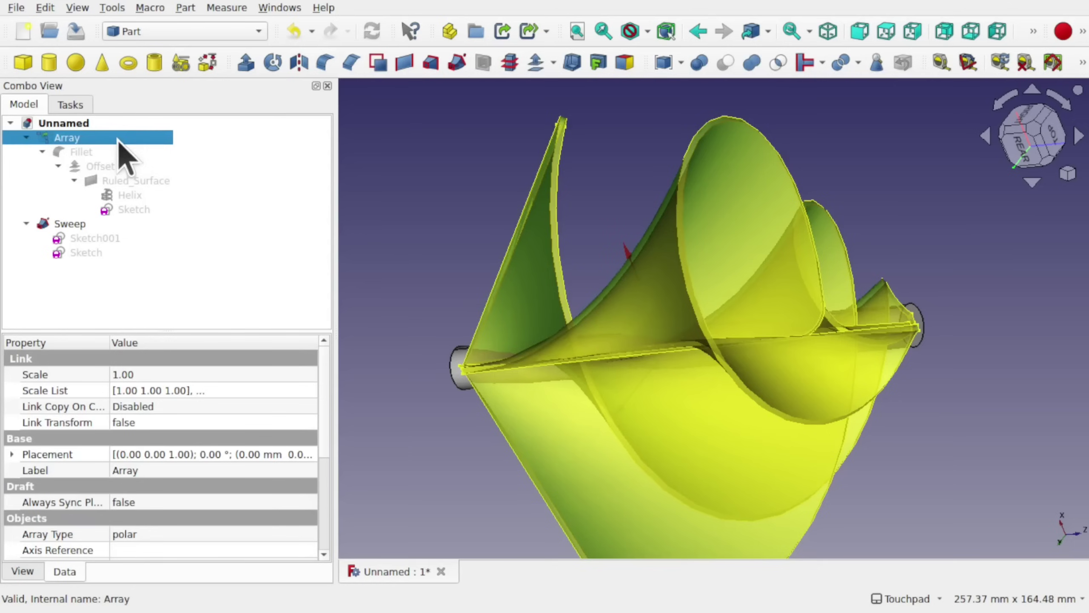
left_click(71, 223, "ctrl")
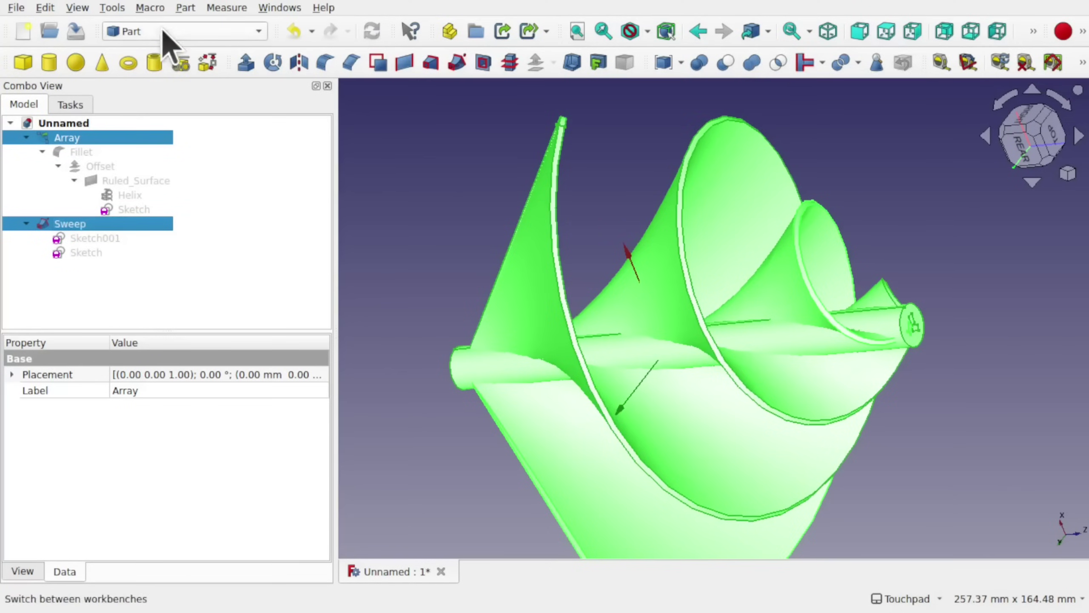
left_click(186, 8)
mouse_move(274, 278)
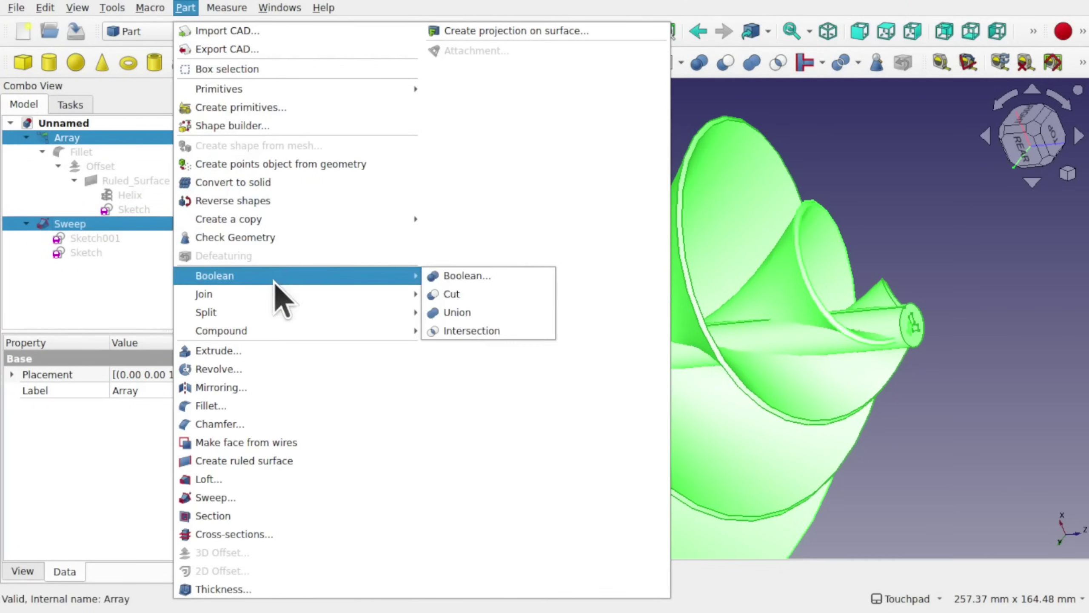
left_click(457, 312)
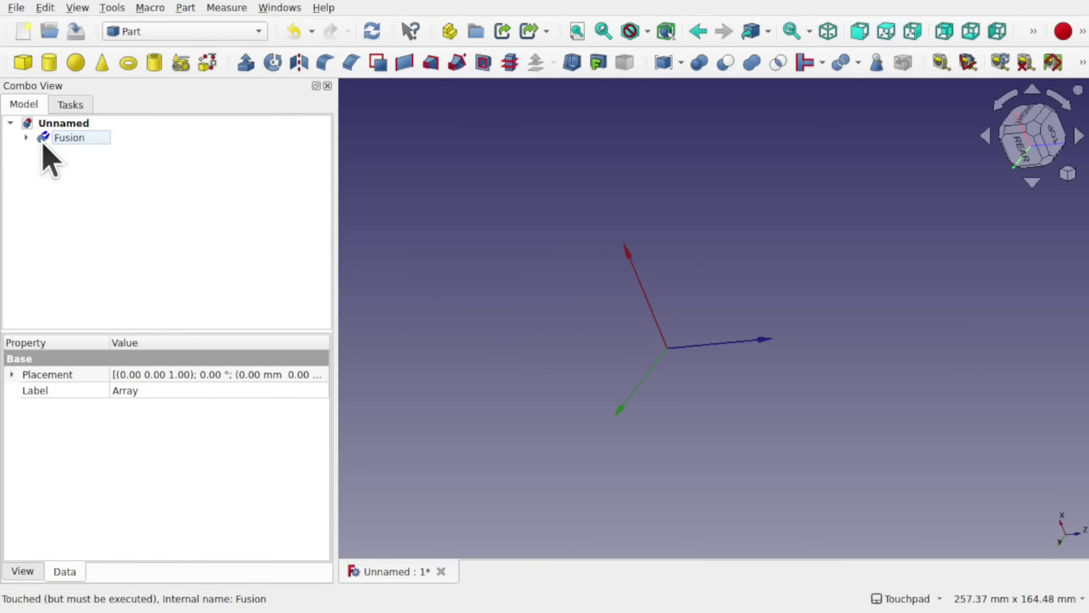
left_click(78, 137)
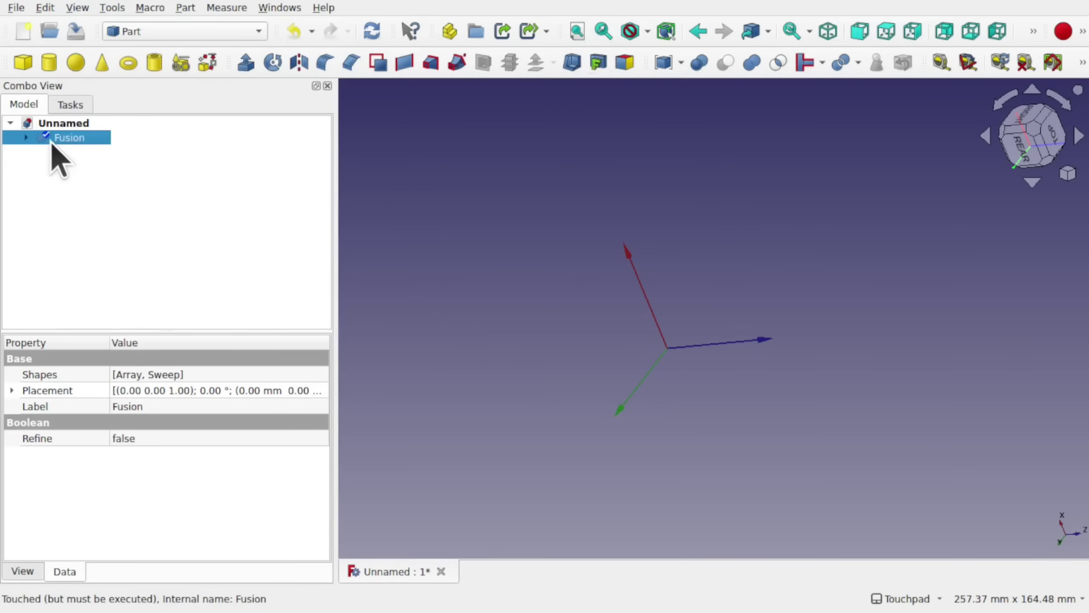
left_click(371, 31)
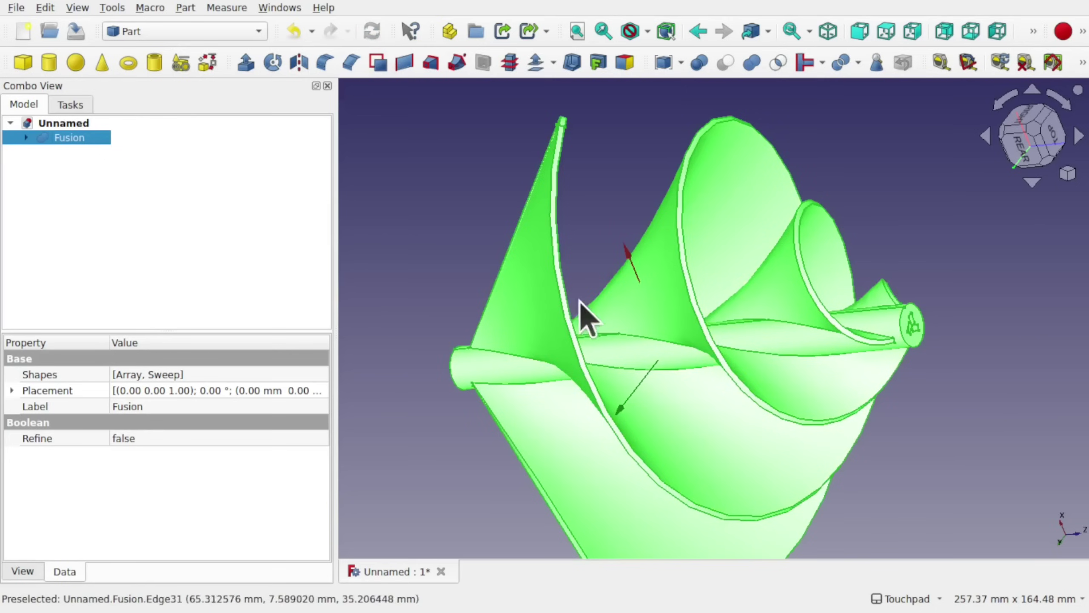
mouse_move(818, 402)
left_mouse_down("alt")
mouse_move(675, 427)
mouse_move(613, 450)
mouse_move(600, 477)
mouse_move(753, 427)
mouse_move(829, 380)
mouse_move(823, 389)
left_mouse_up("alt")
scroll(823, 389, "down", 2)
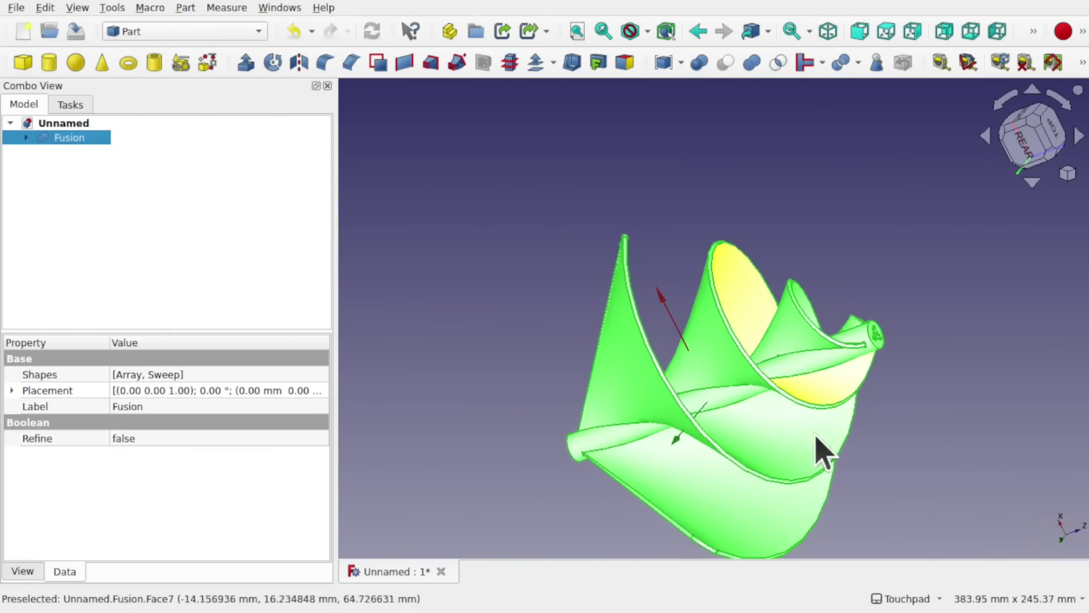
left_click_drag(819, 450, 748, 373, "shift")
left_click(847, 364)
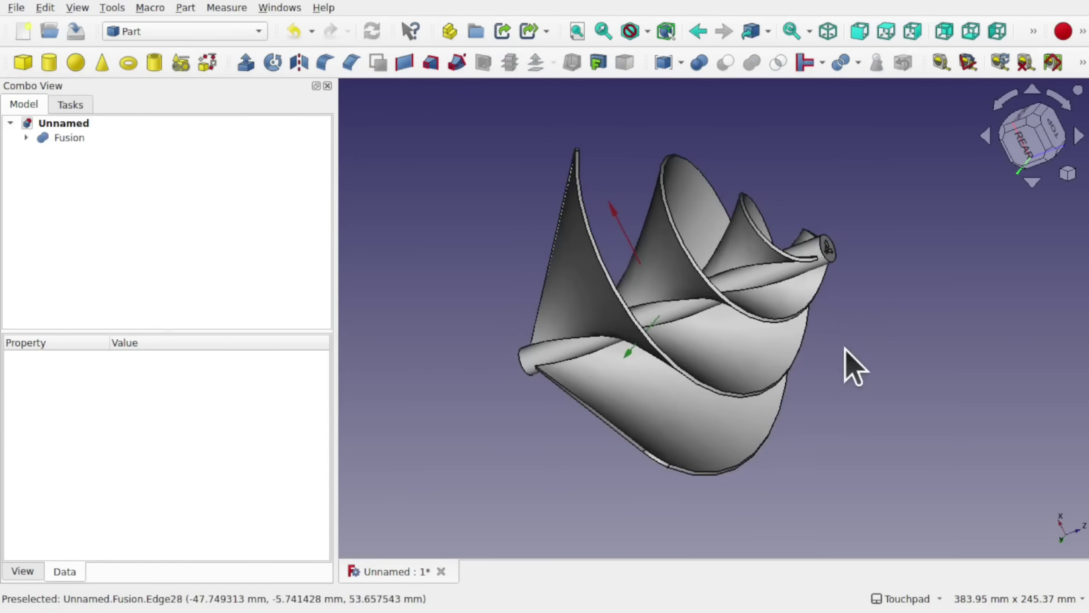
Expand the fusion's tree down to the helix under the ruled surface and set the helix's angle to -40°.
left_click(25, 137)
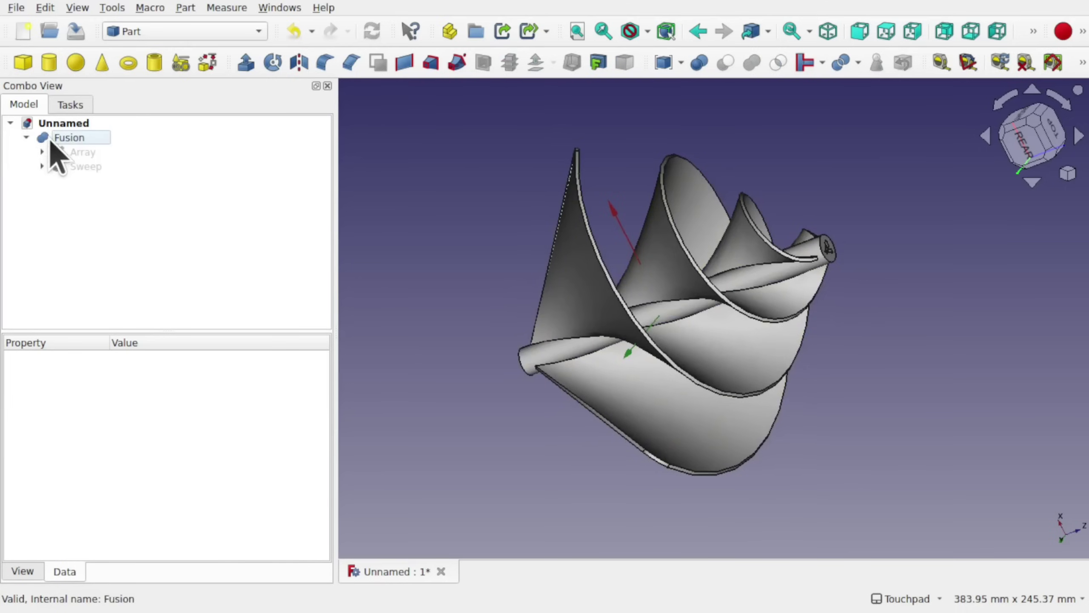
left_click(42, 151)
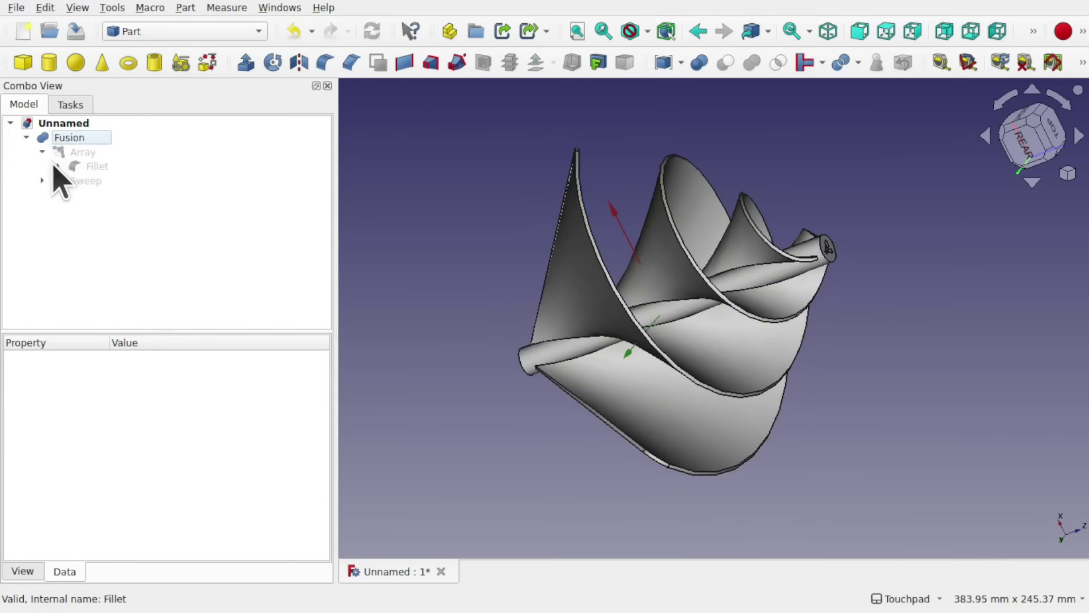
left_click(58, 166)
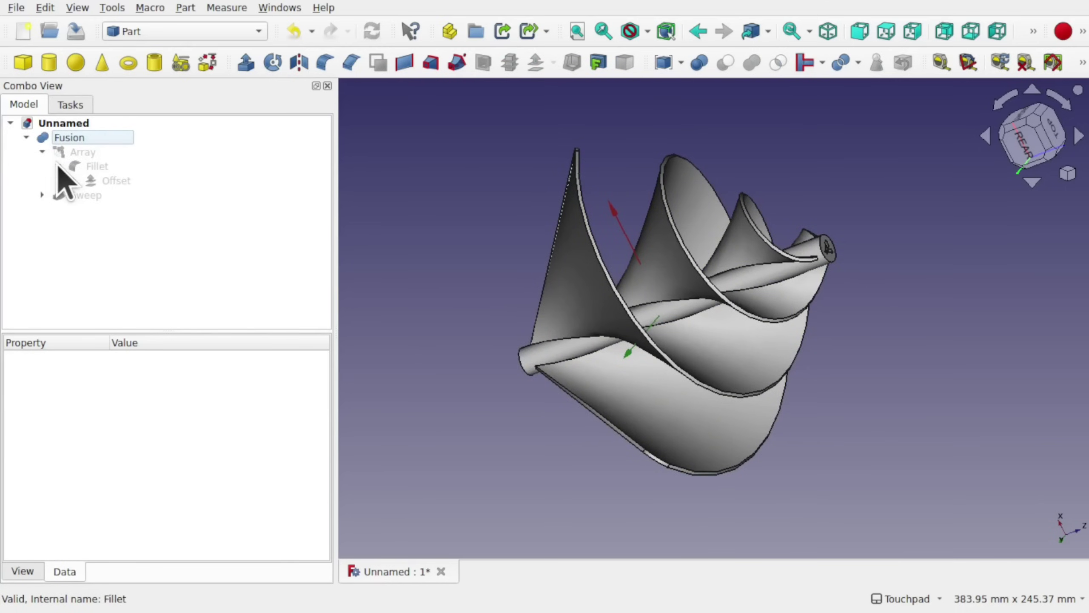
left_click(74, 181)
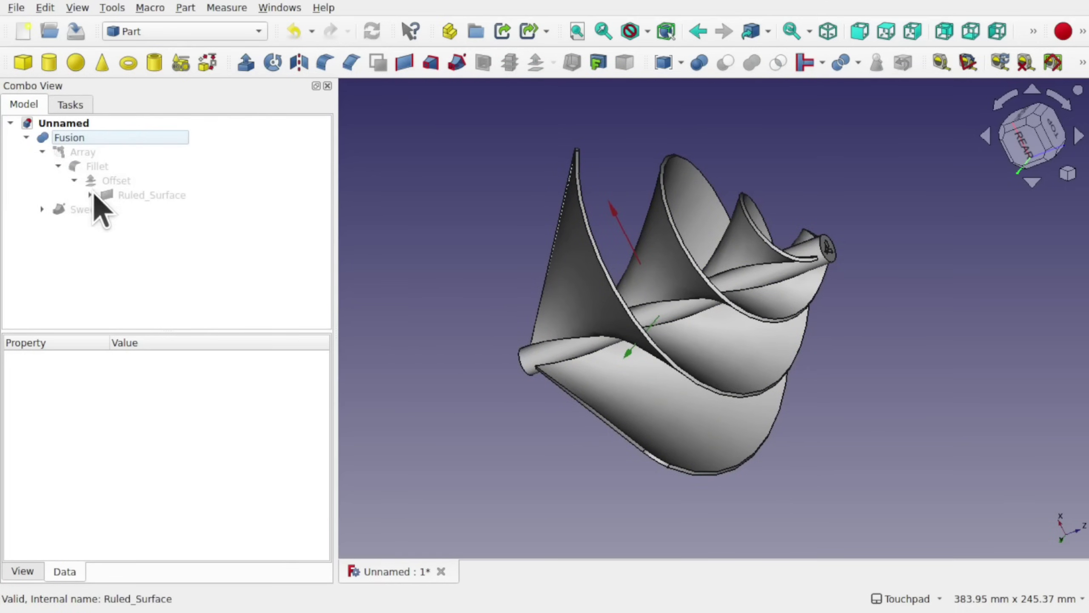
left_click(90, 195)
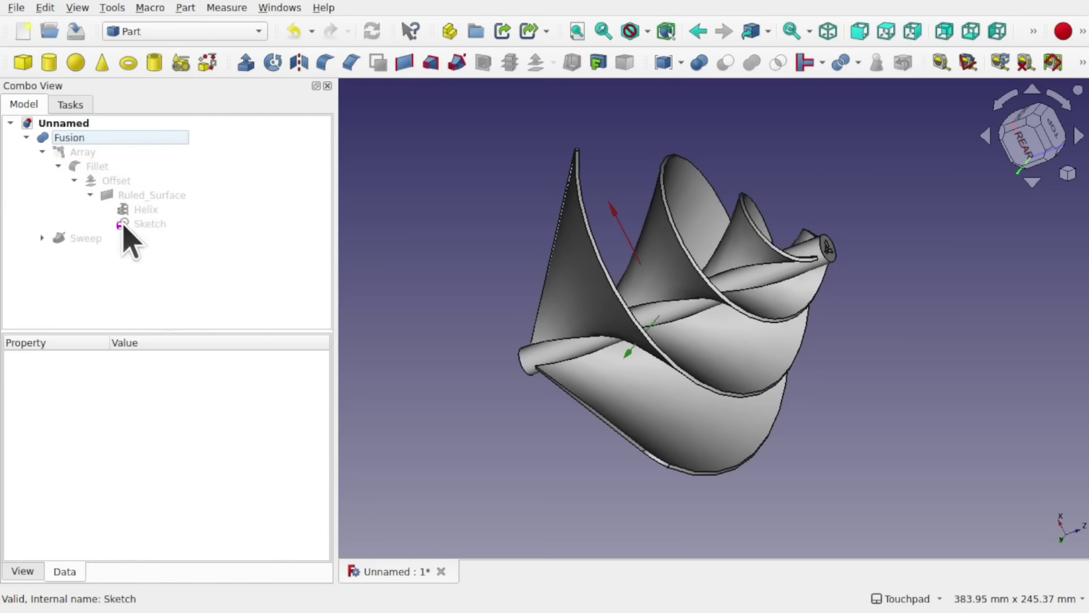
left_click(145, 209)
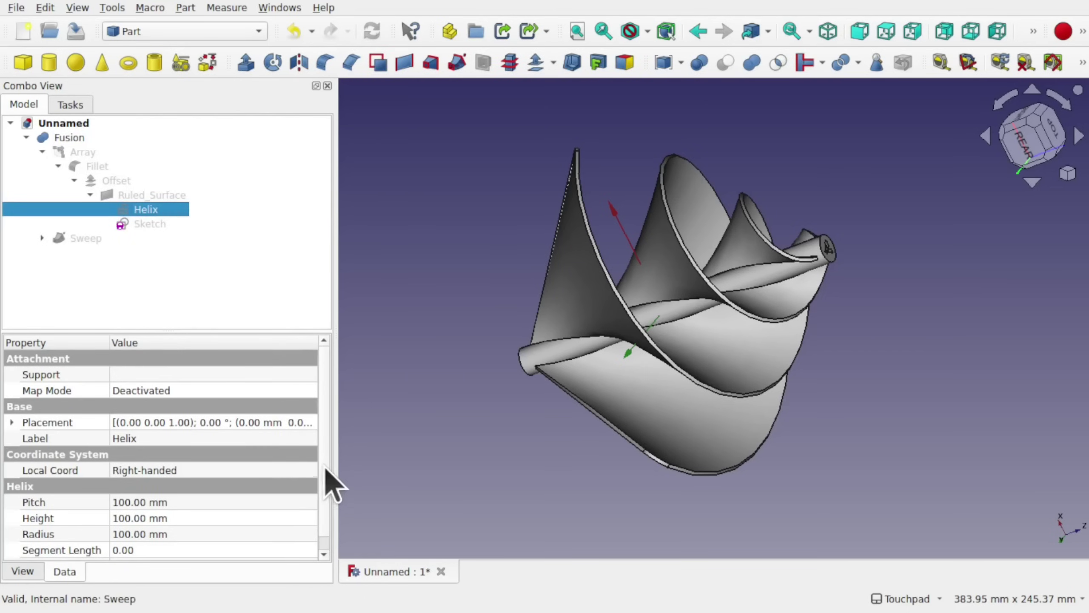
scroll(328, 480, "down", 1)
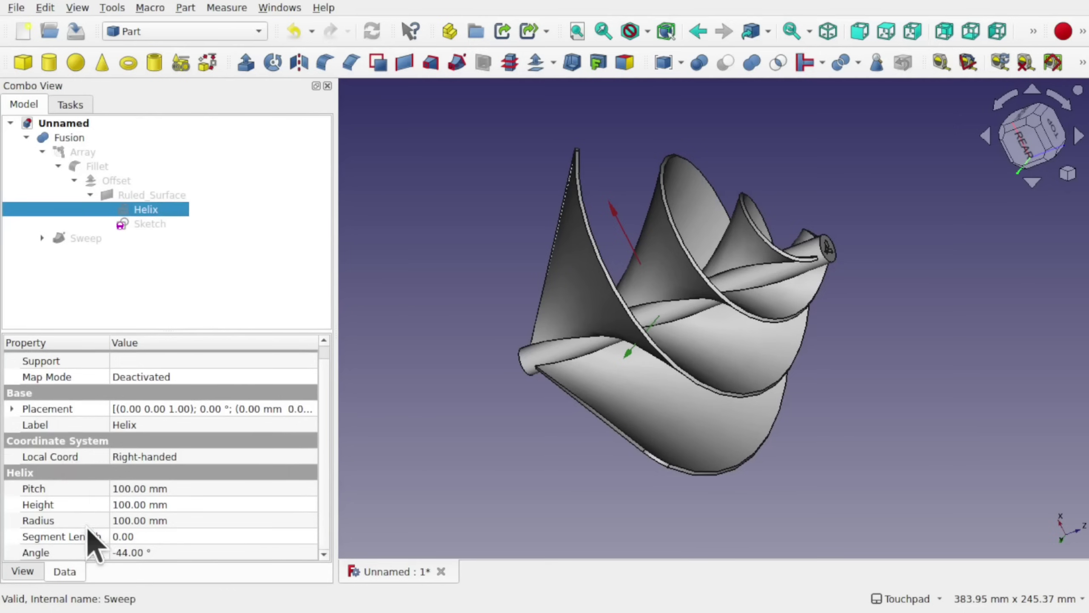
left_click(128, 553)
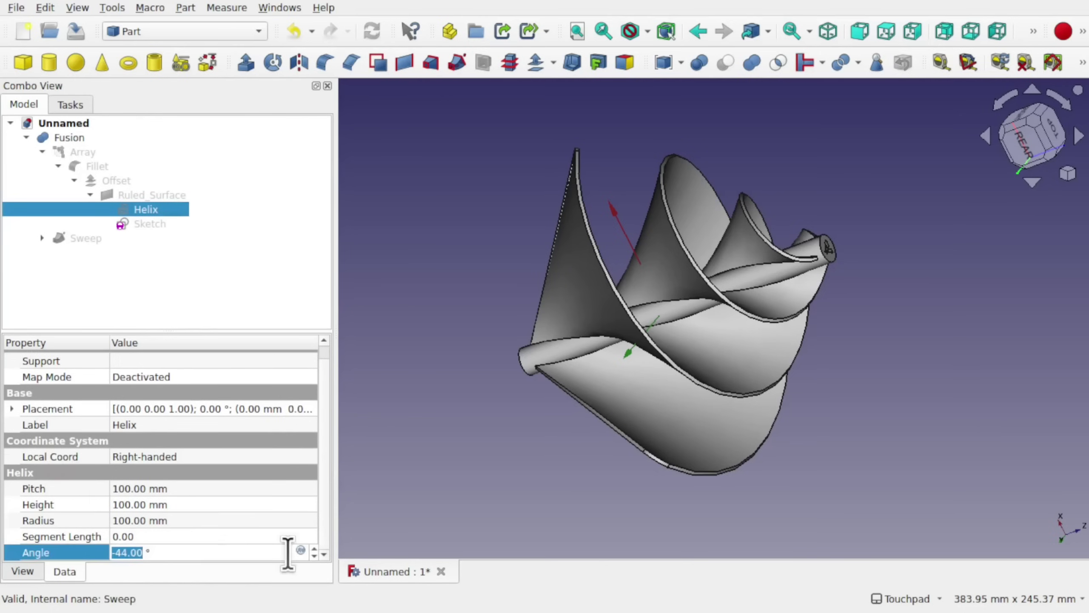
key("BackSpace")
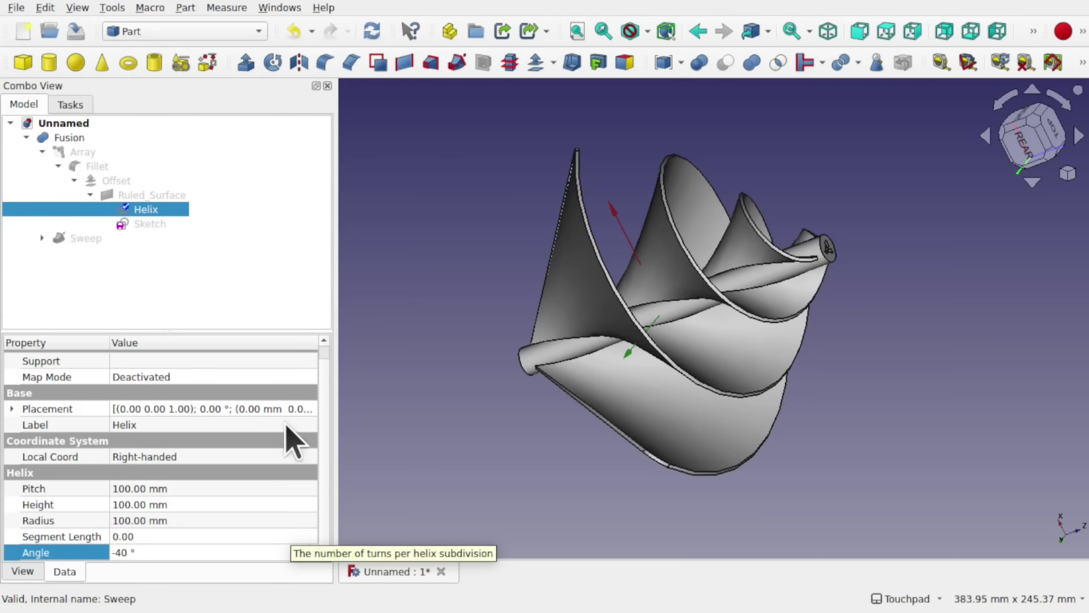
key("Return")
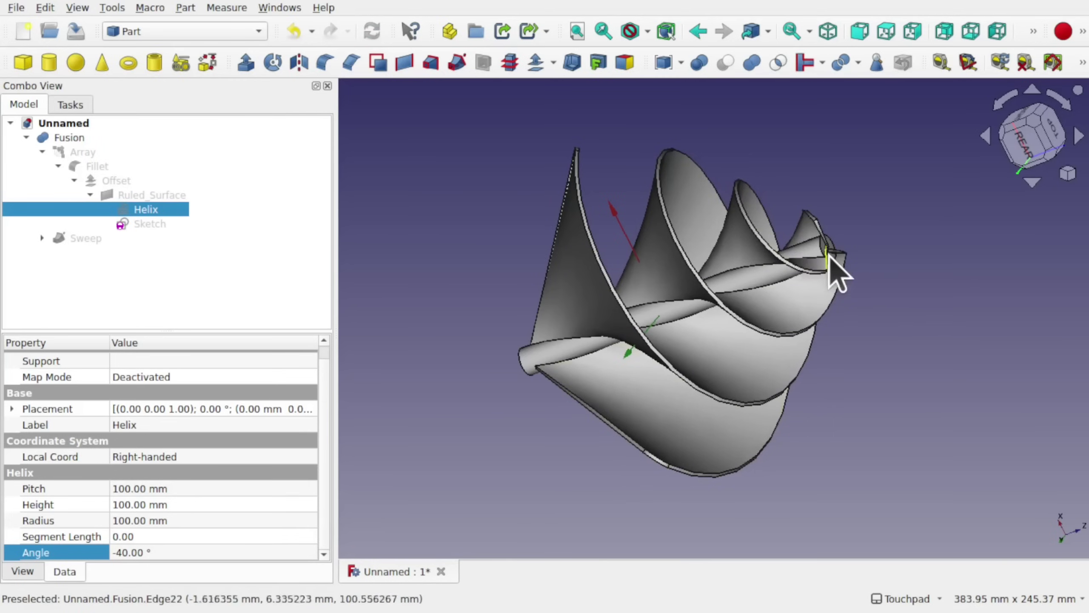
left_click_drag(827, 257, 852, 296, "shift")
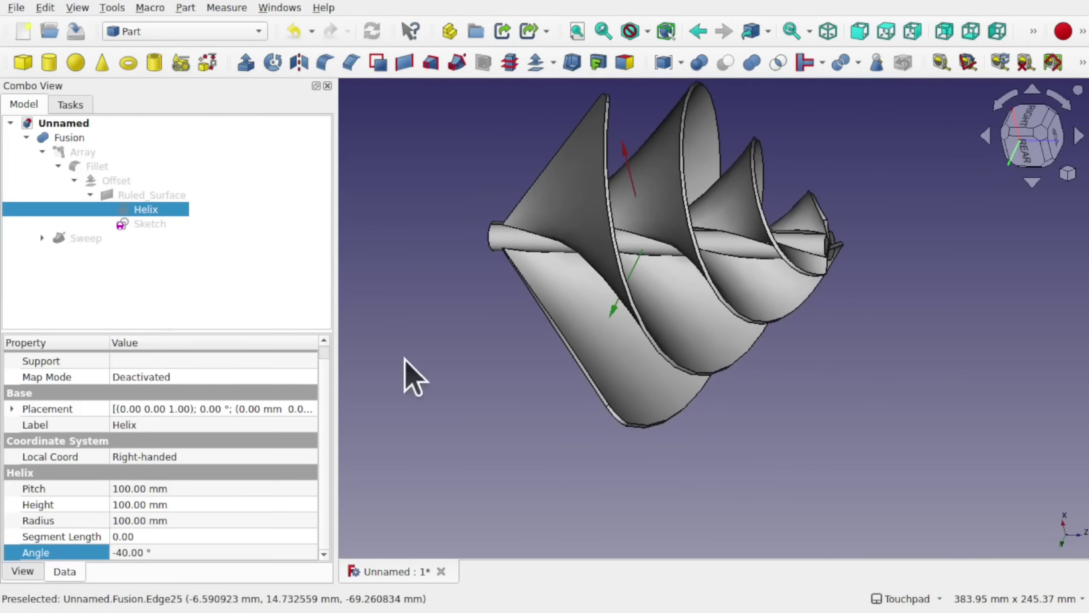
Edit the ruled surface's sketch, set the angle between the slanted construction line and the vertical line to 60°, and close the sketch.
double_click(151, 223)
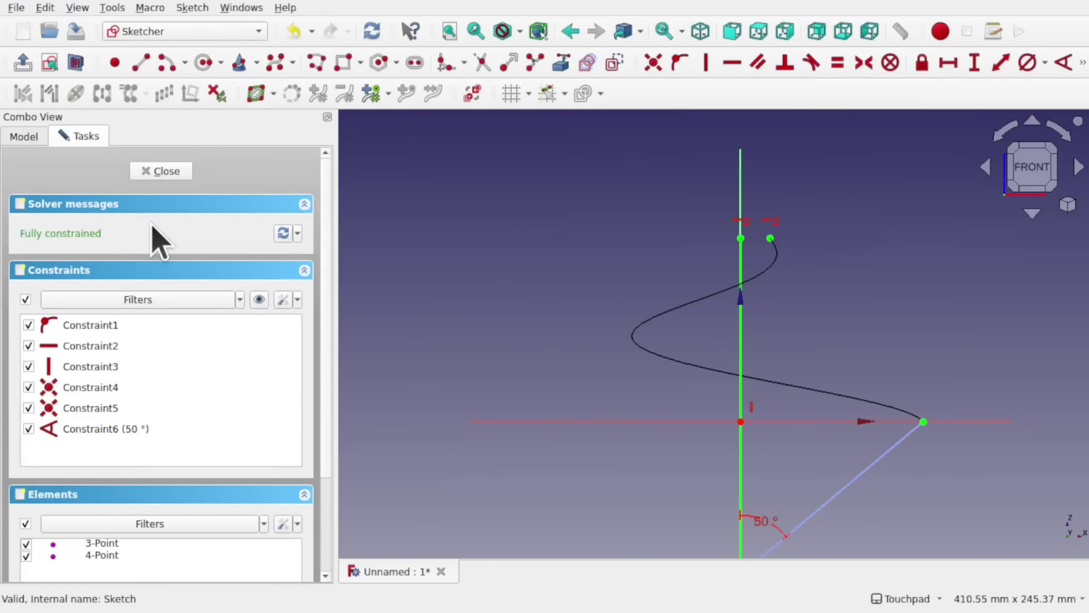
middle_click_drag(810, 484, 701, 348, "shift")
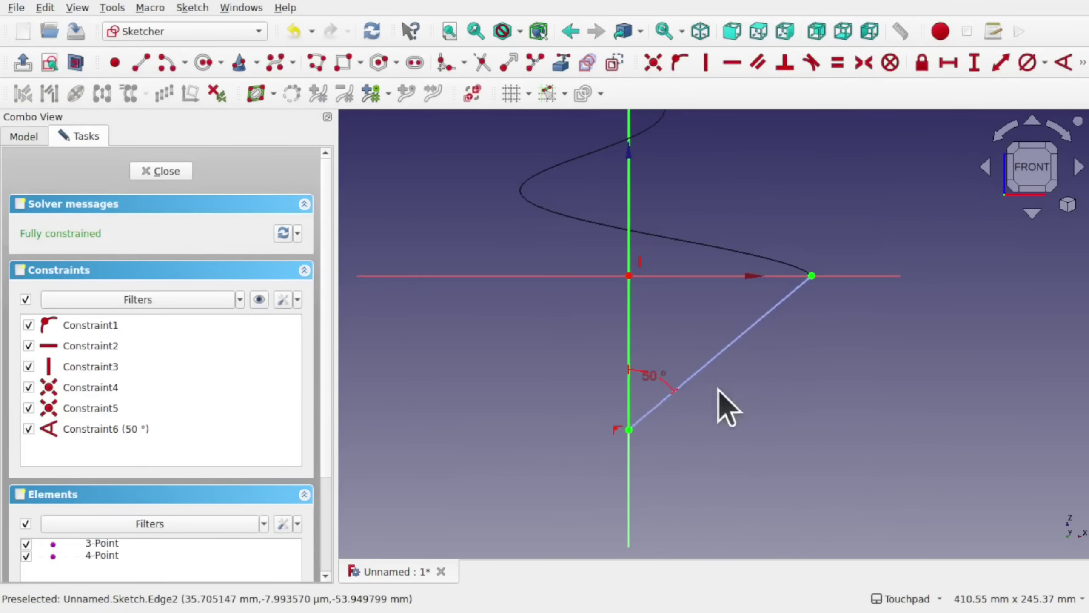
double_click(651, 374)
left_click_drag(526, 288, 494, 288)
type("60.00")
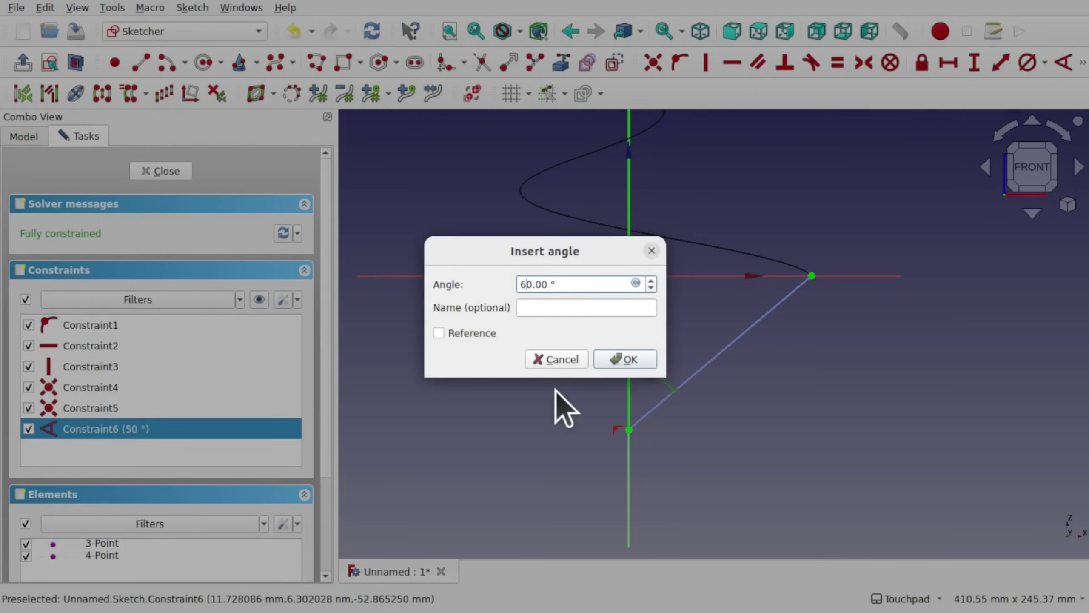
key("Return")
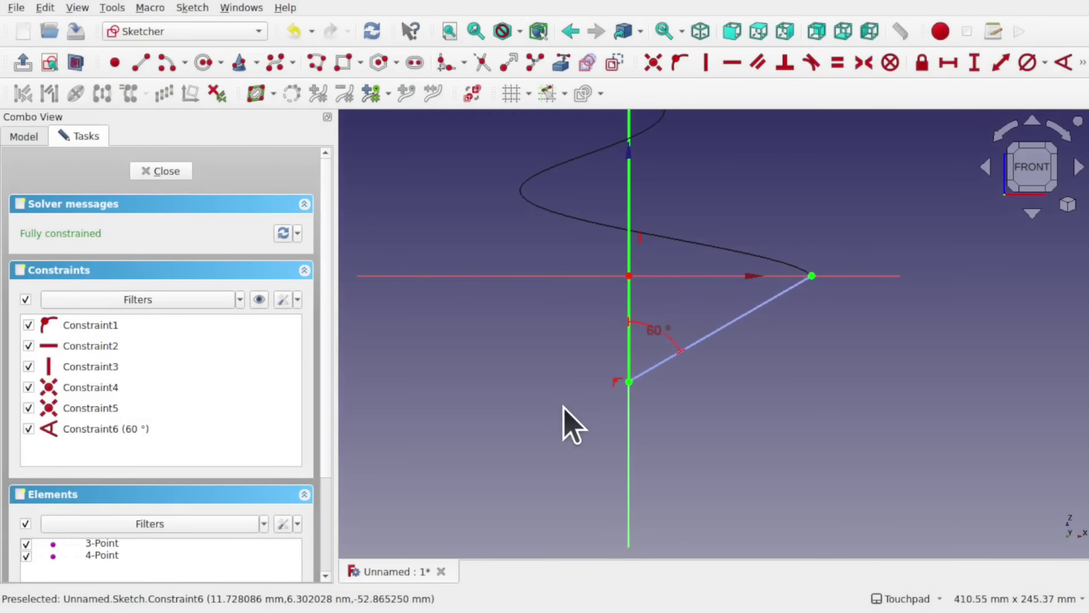
left_click(174, 170)
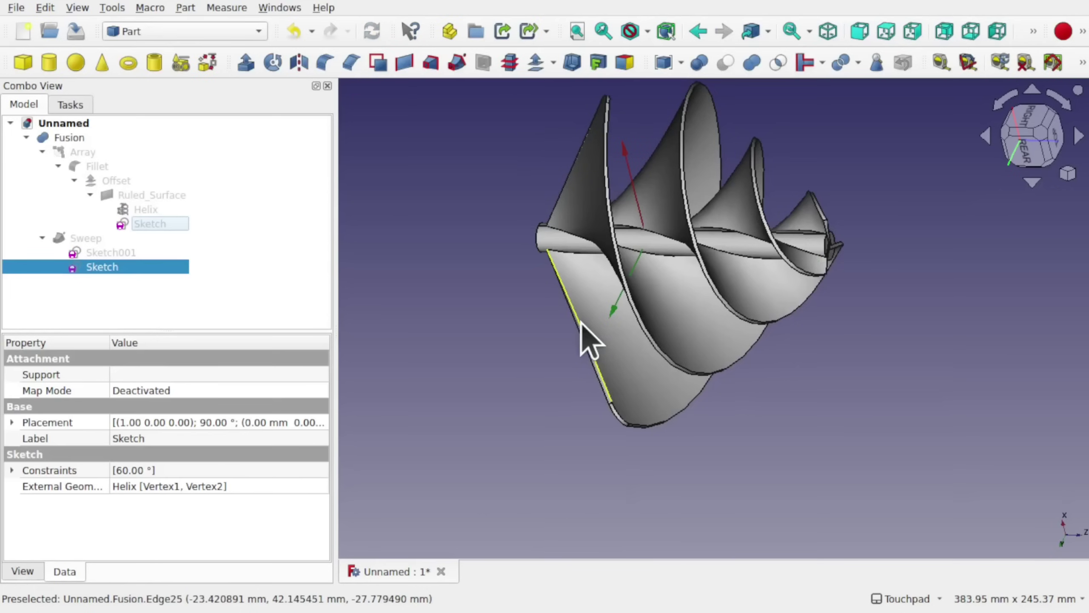
middle_click_drag(580, 322, 662, 493, "alt")
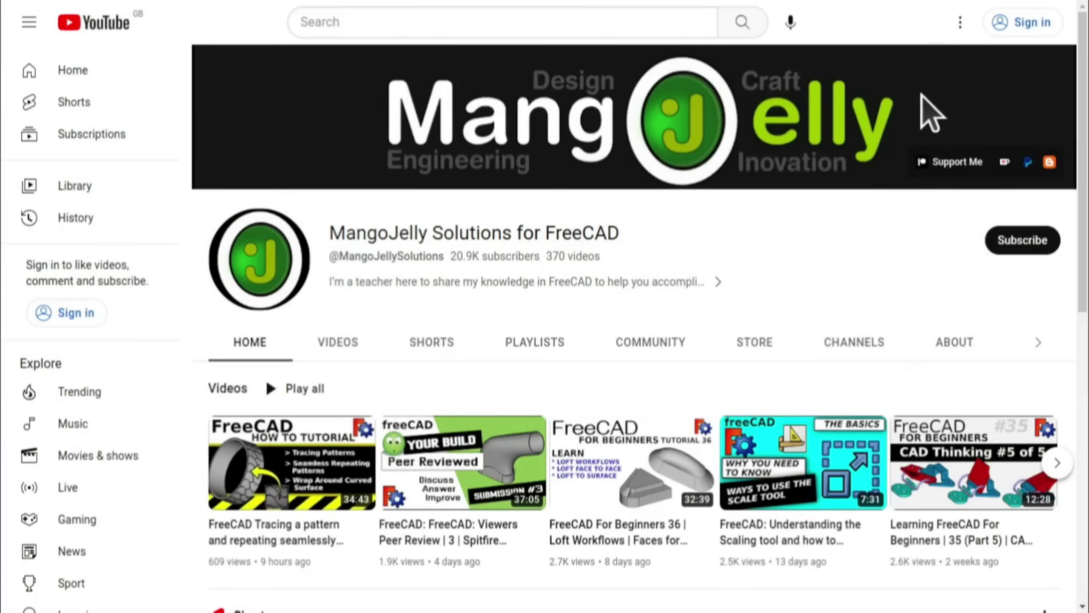
View the MangoJelly Solutions channel's About page on YouTube and highlight the three donation links in its description.
left_click(949, 343)
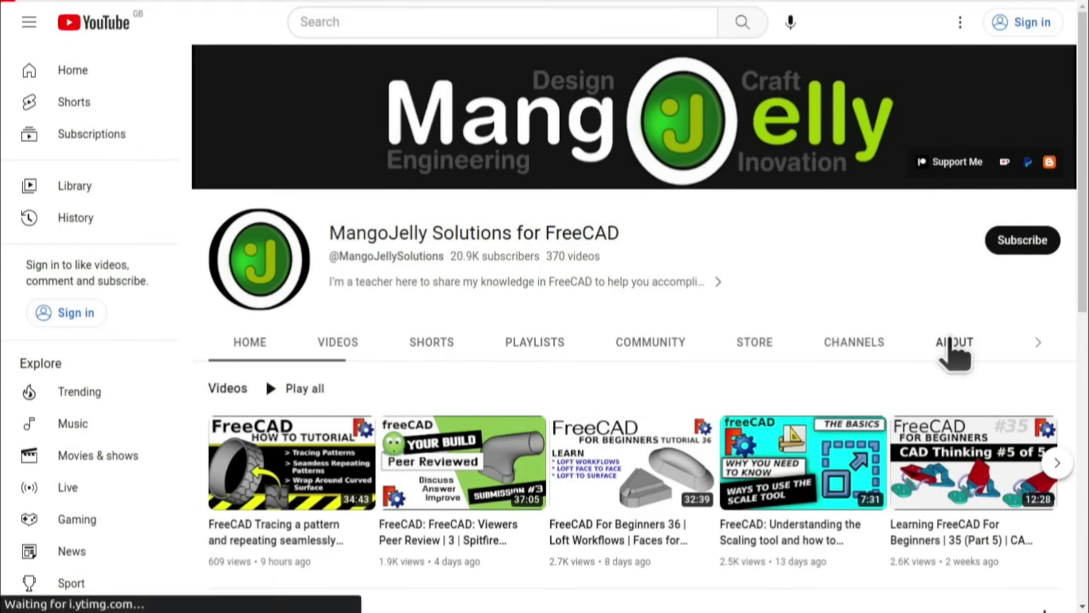
scroll(233, 455, "down", 4)
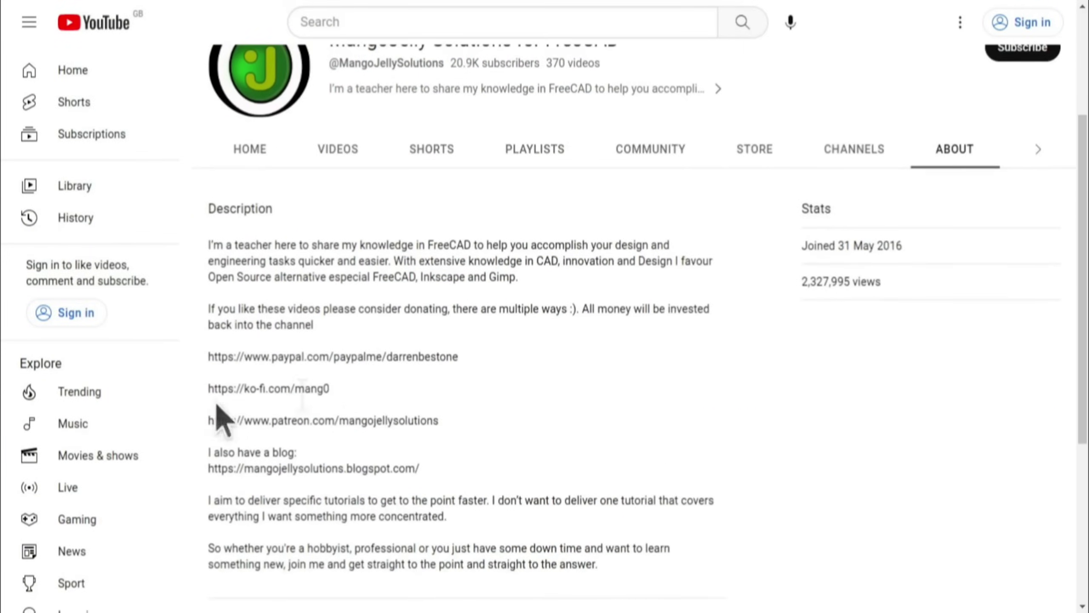
left_click_drag(439, 420, 210, 355)
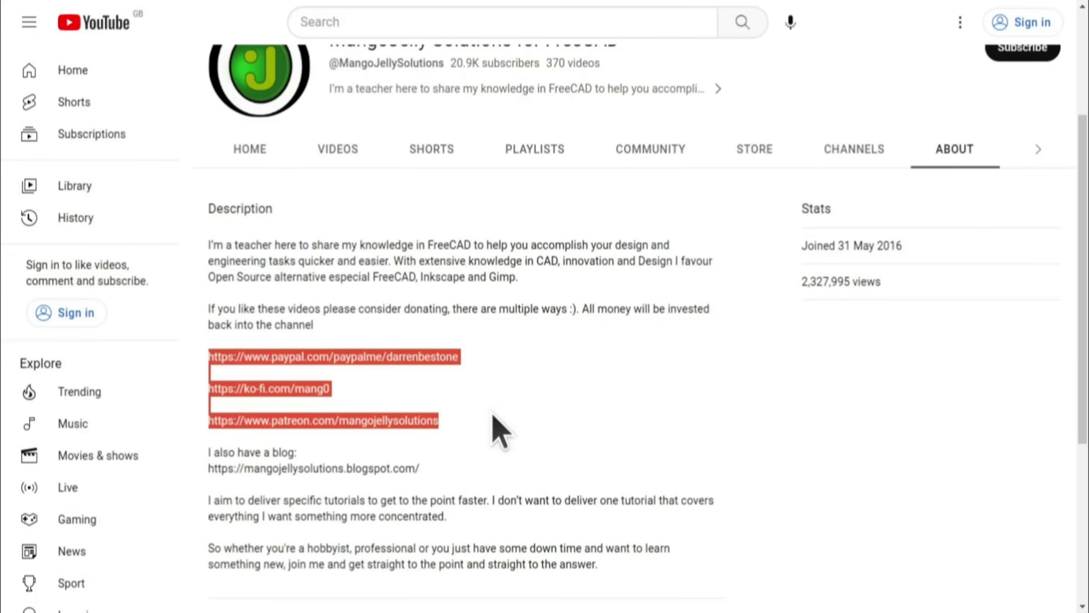